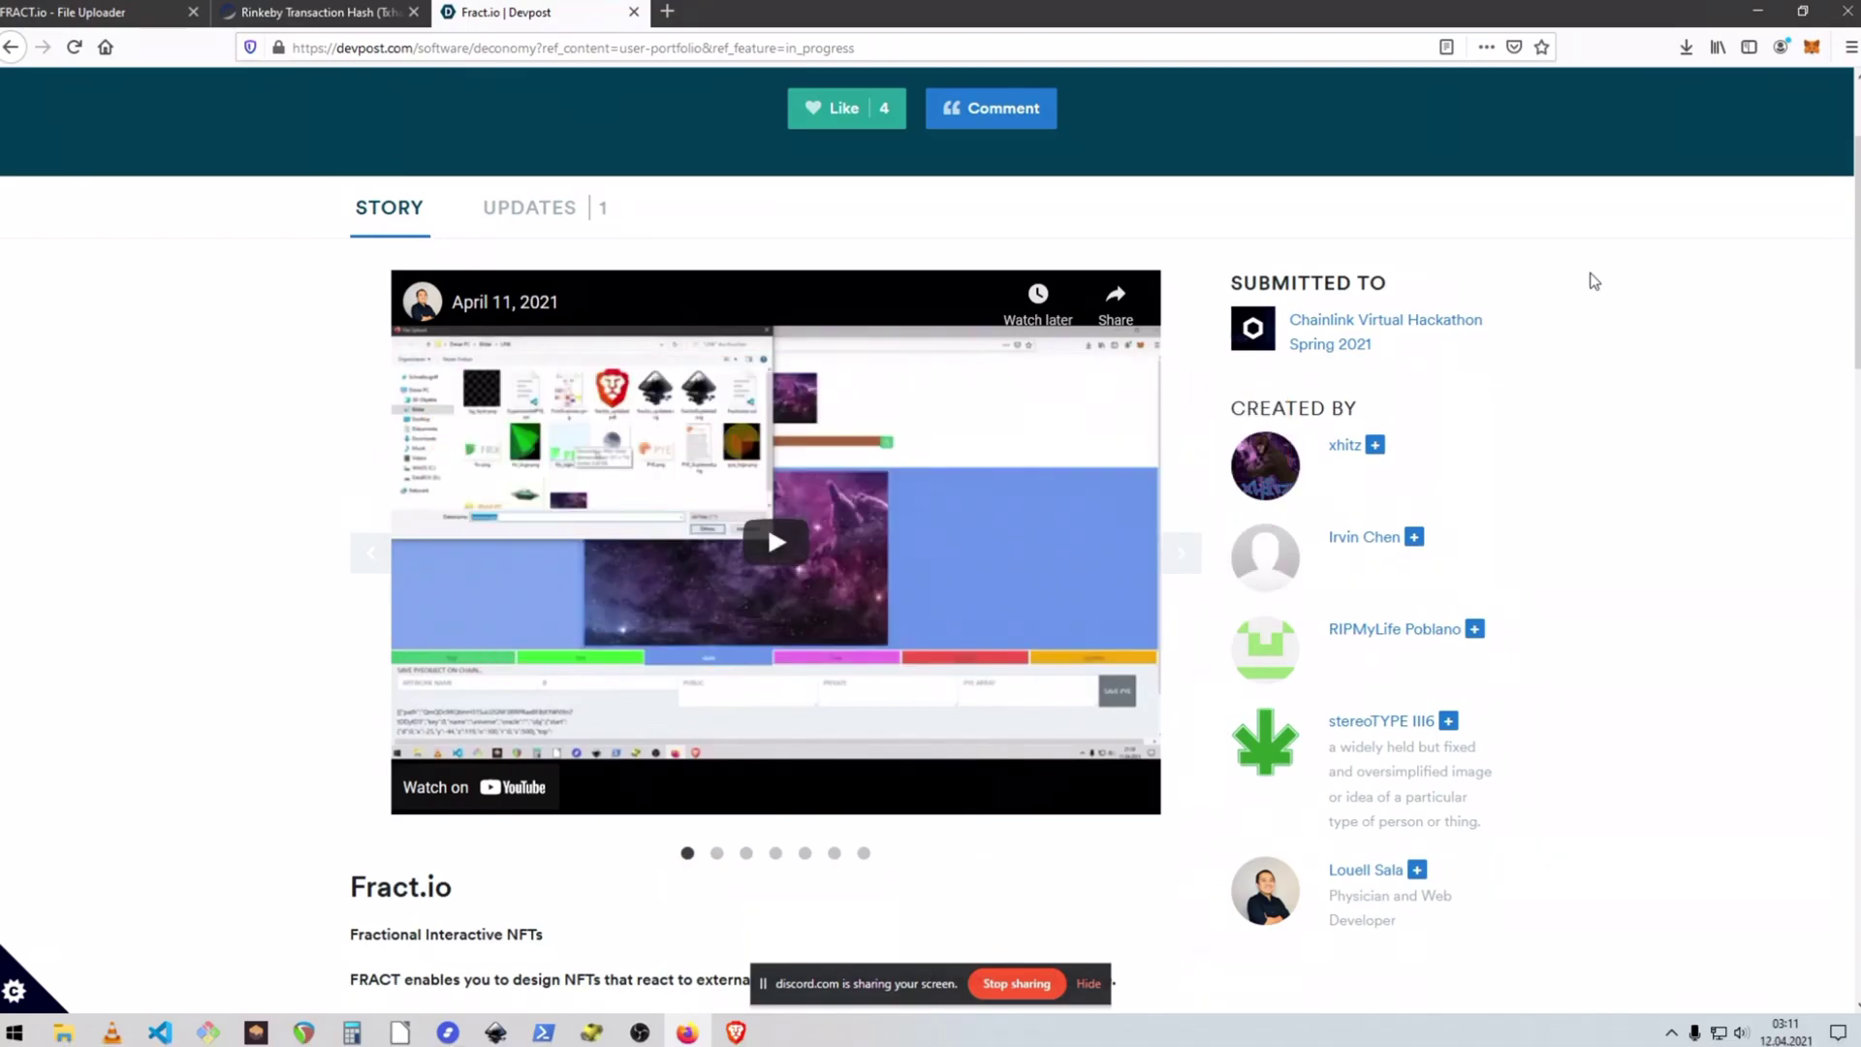
- Review the Fract.io project story and team on the Devpost page
{"action": "scroll", "coordinate": [1593, 281], "scroll_direction": "down", "scroll_amount": 1}
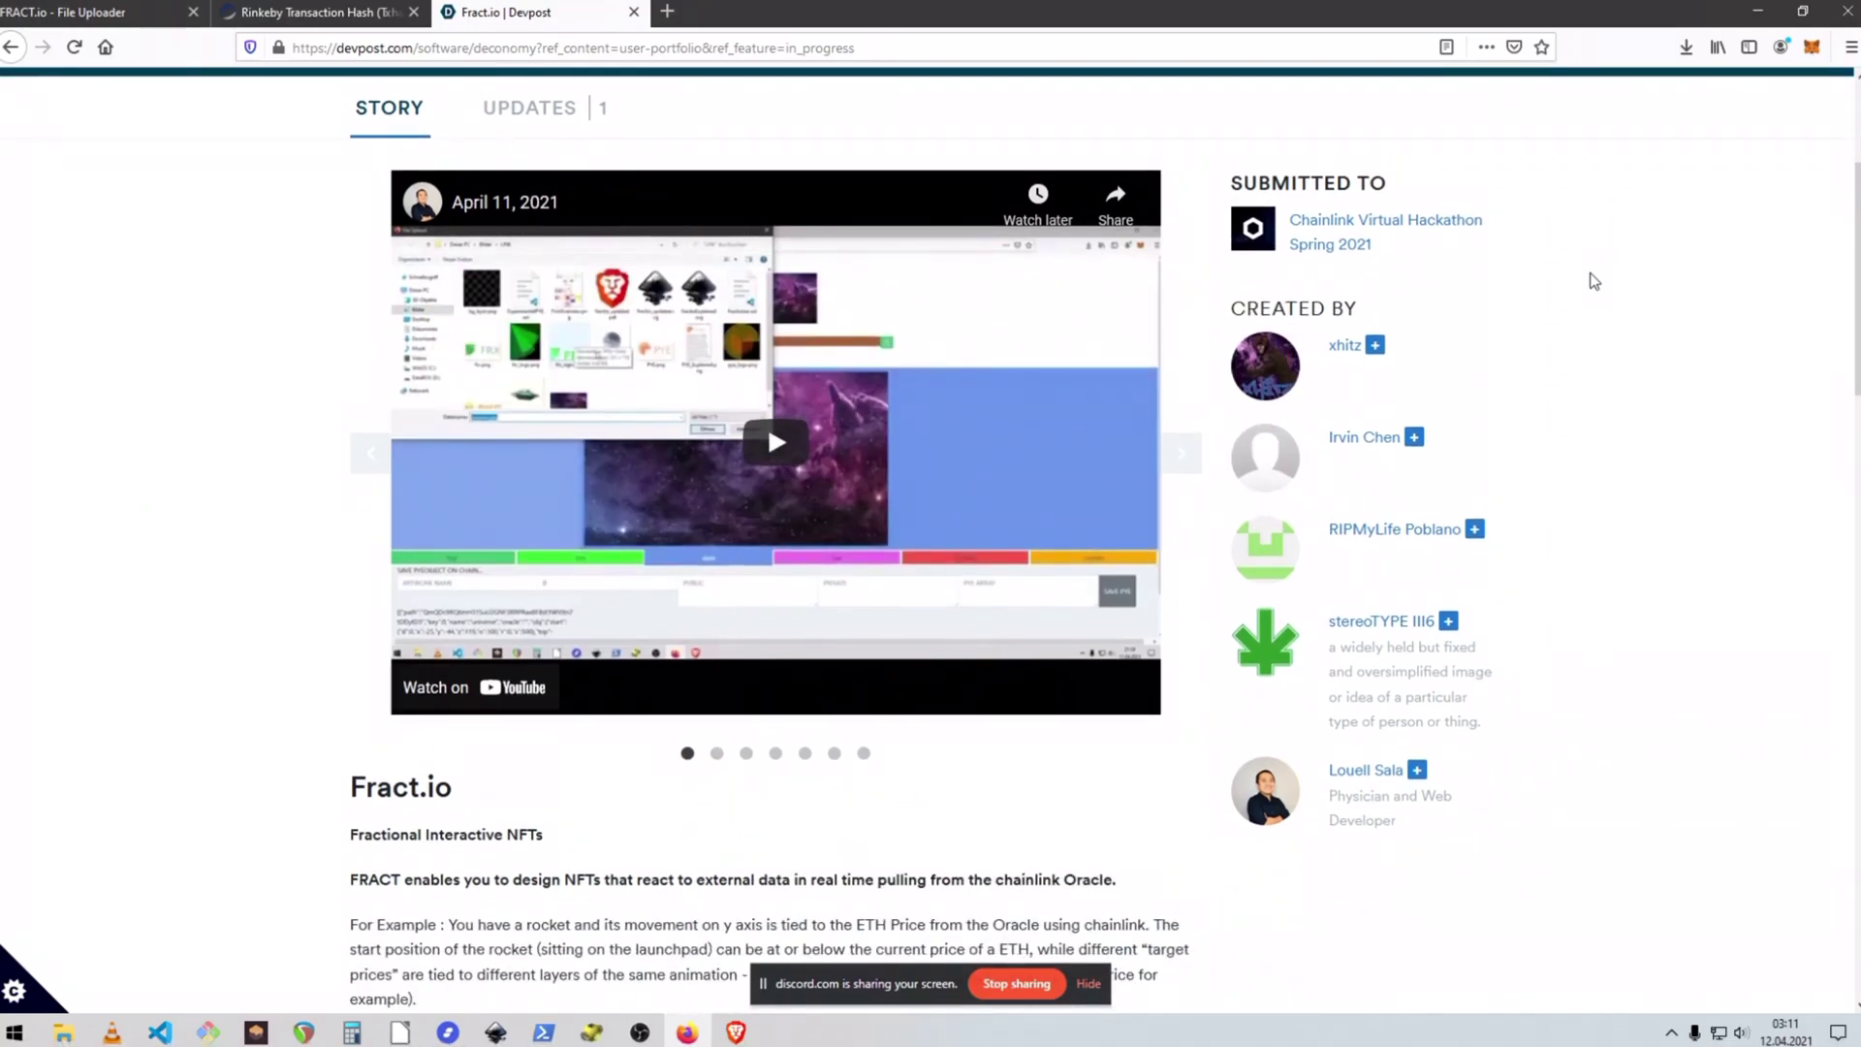
{"action": "scroll", "coordinate": [1592, 281], "scroll_direction": "down", "scroll_amount": 1}
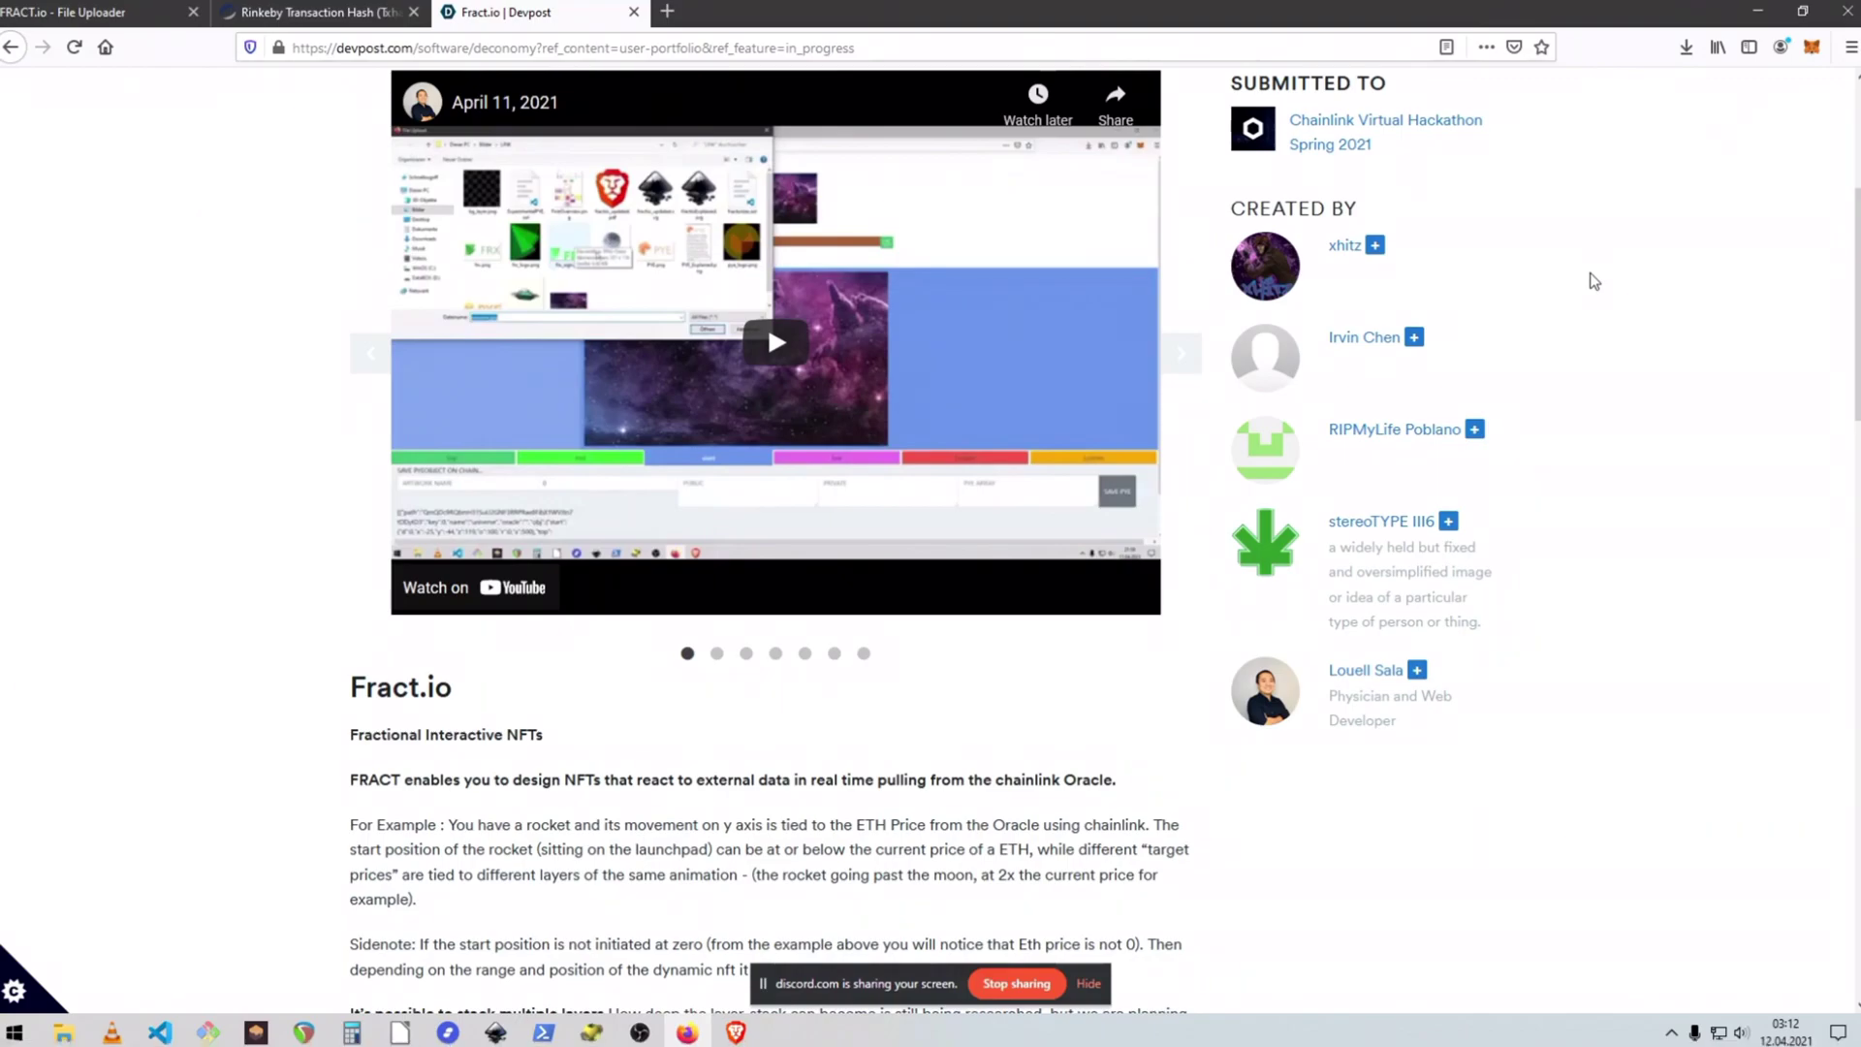
{"action": "scroll", "coordinate": [1466, 307], "scroll_direction": "down", "scroll_amount": 4}
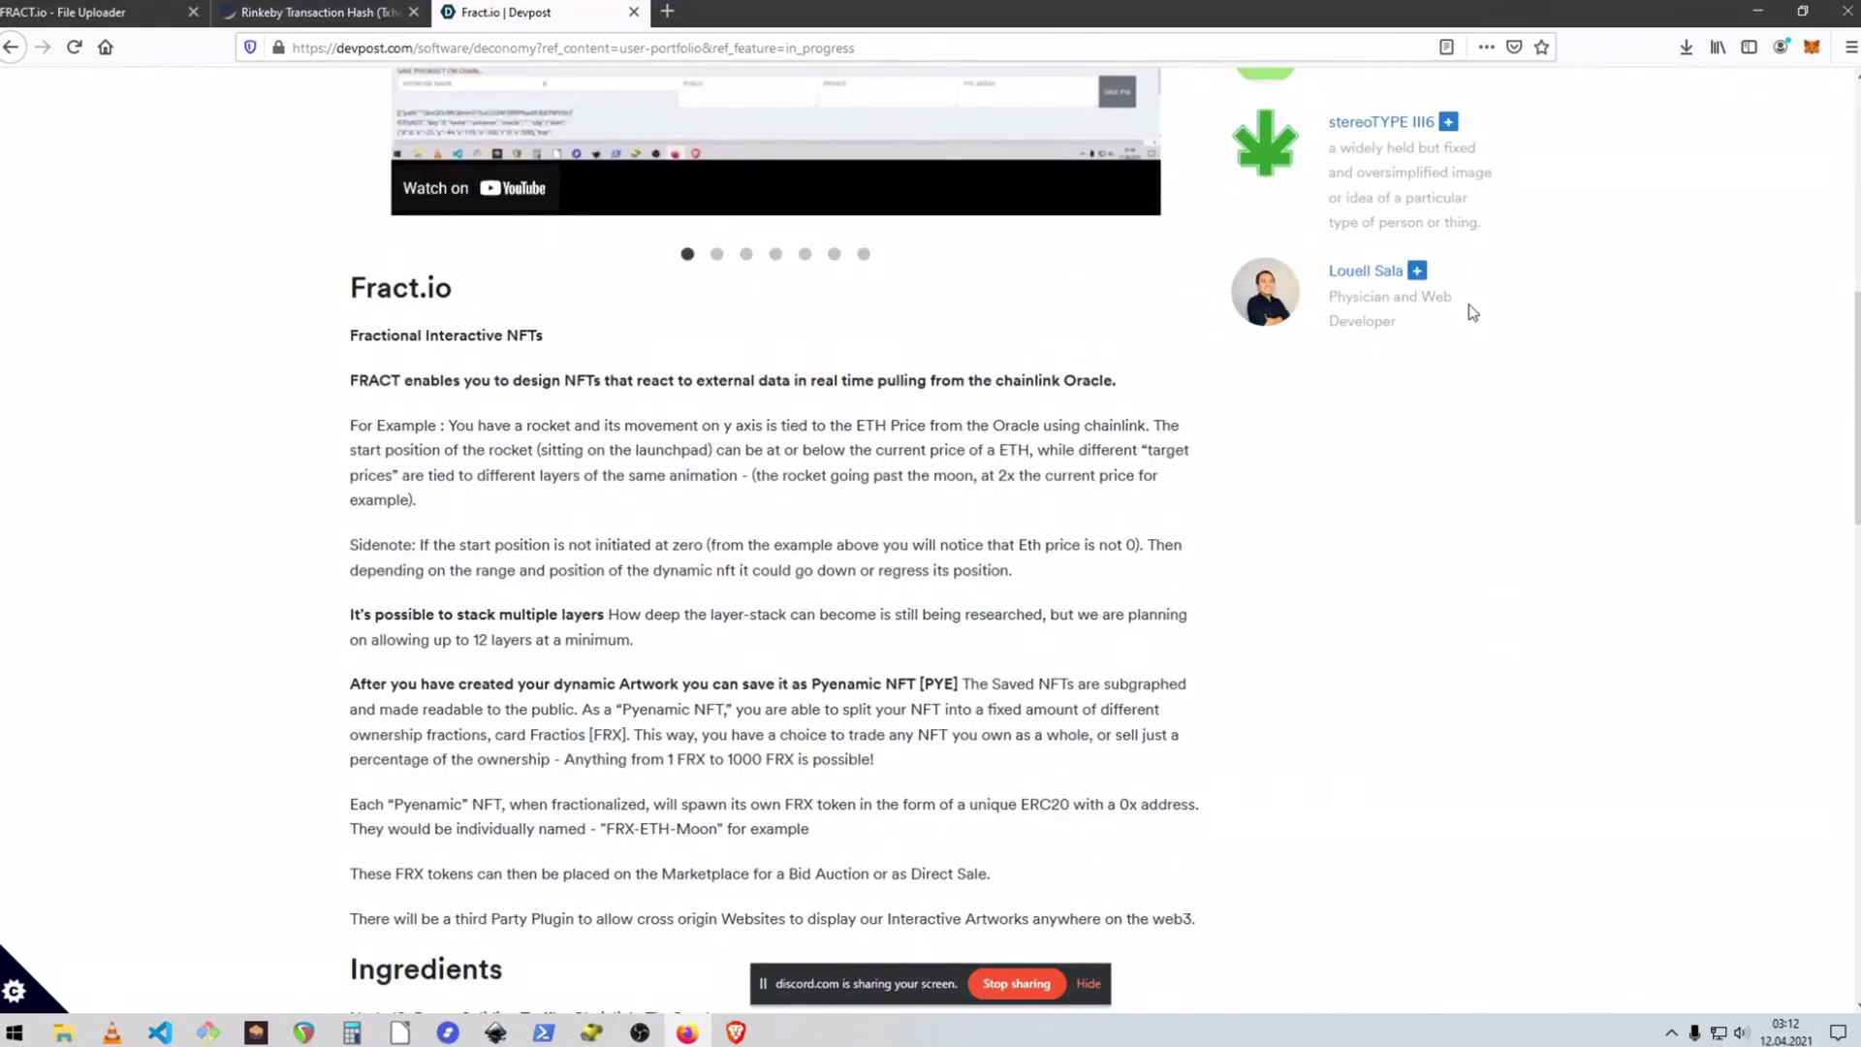
{"action": "scroll", "coordinate": [1472, 311], "scroll_direction": "up", "scroll_amount": 4}
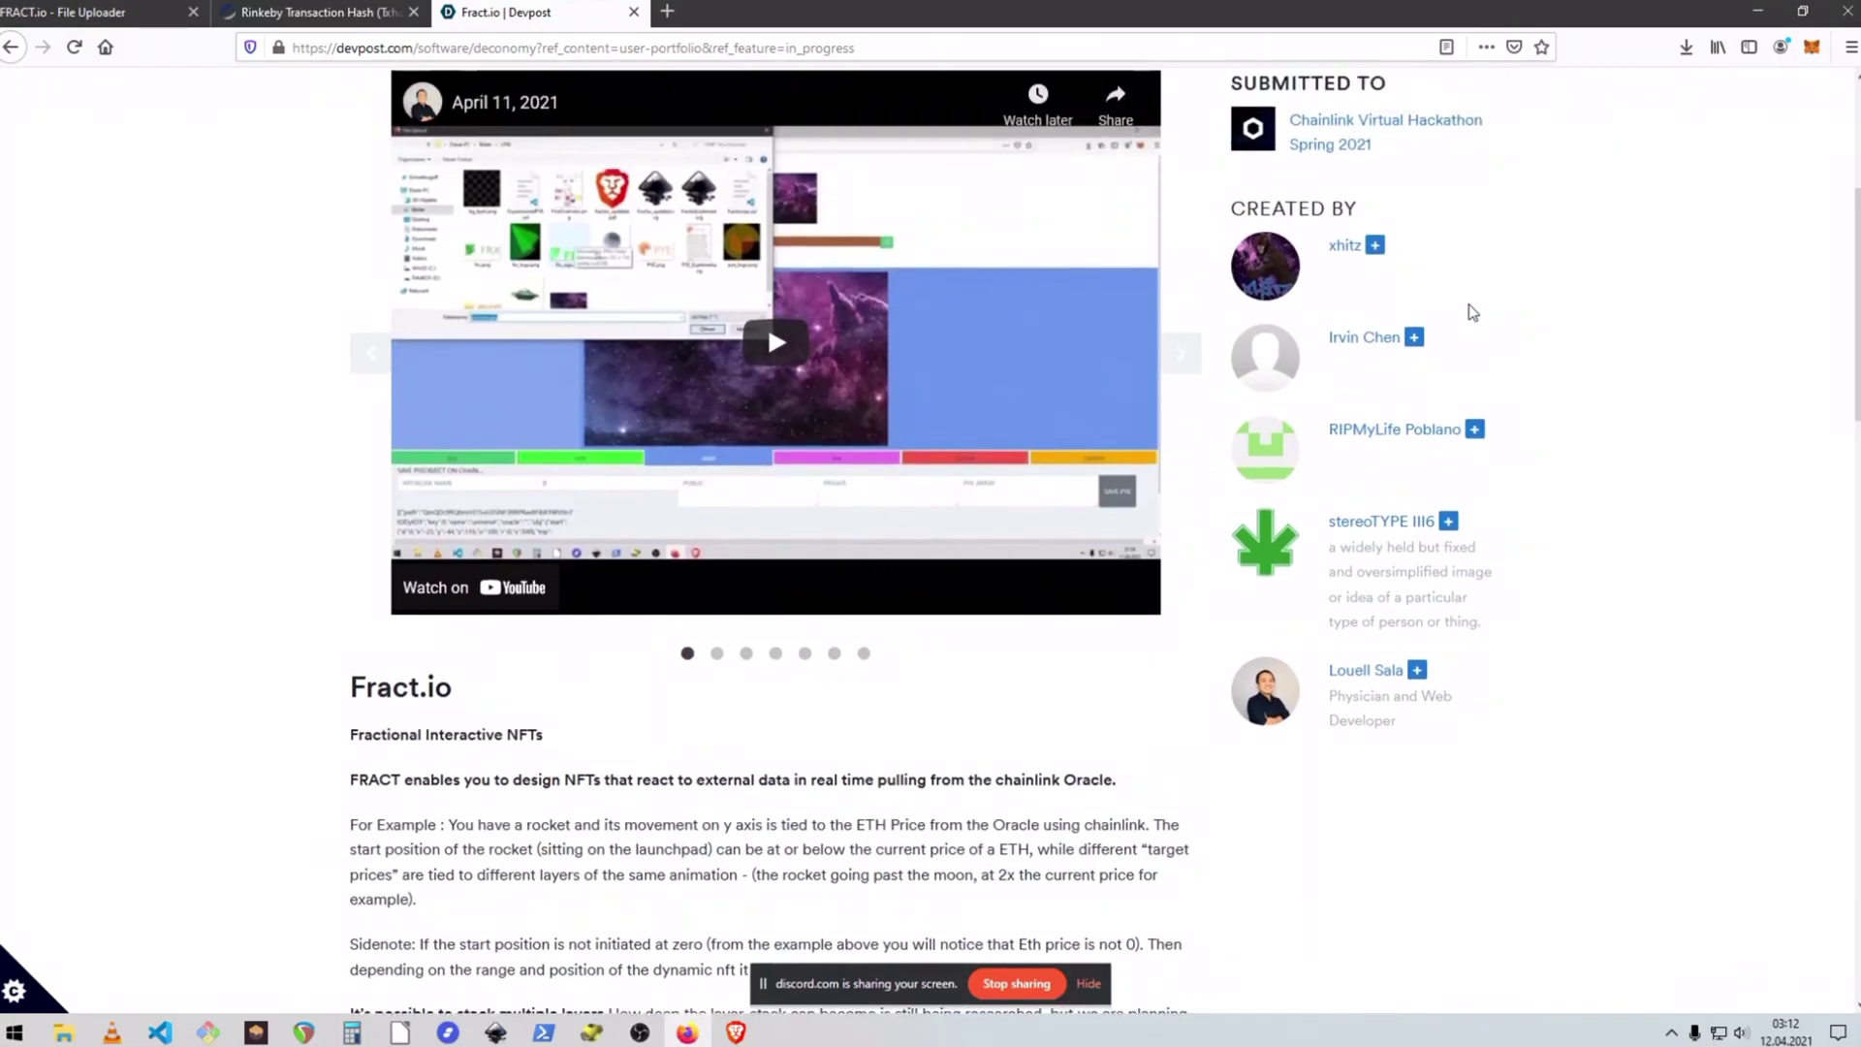
{"action": "scroll", "coordinate": [1473, 311], "scroll_direction": "up", "scroll_amount": 1}
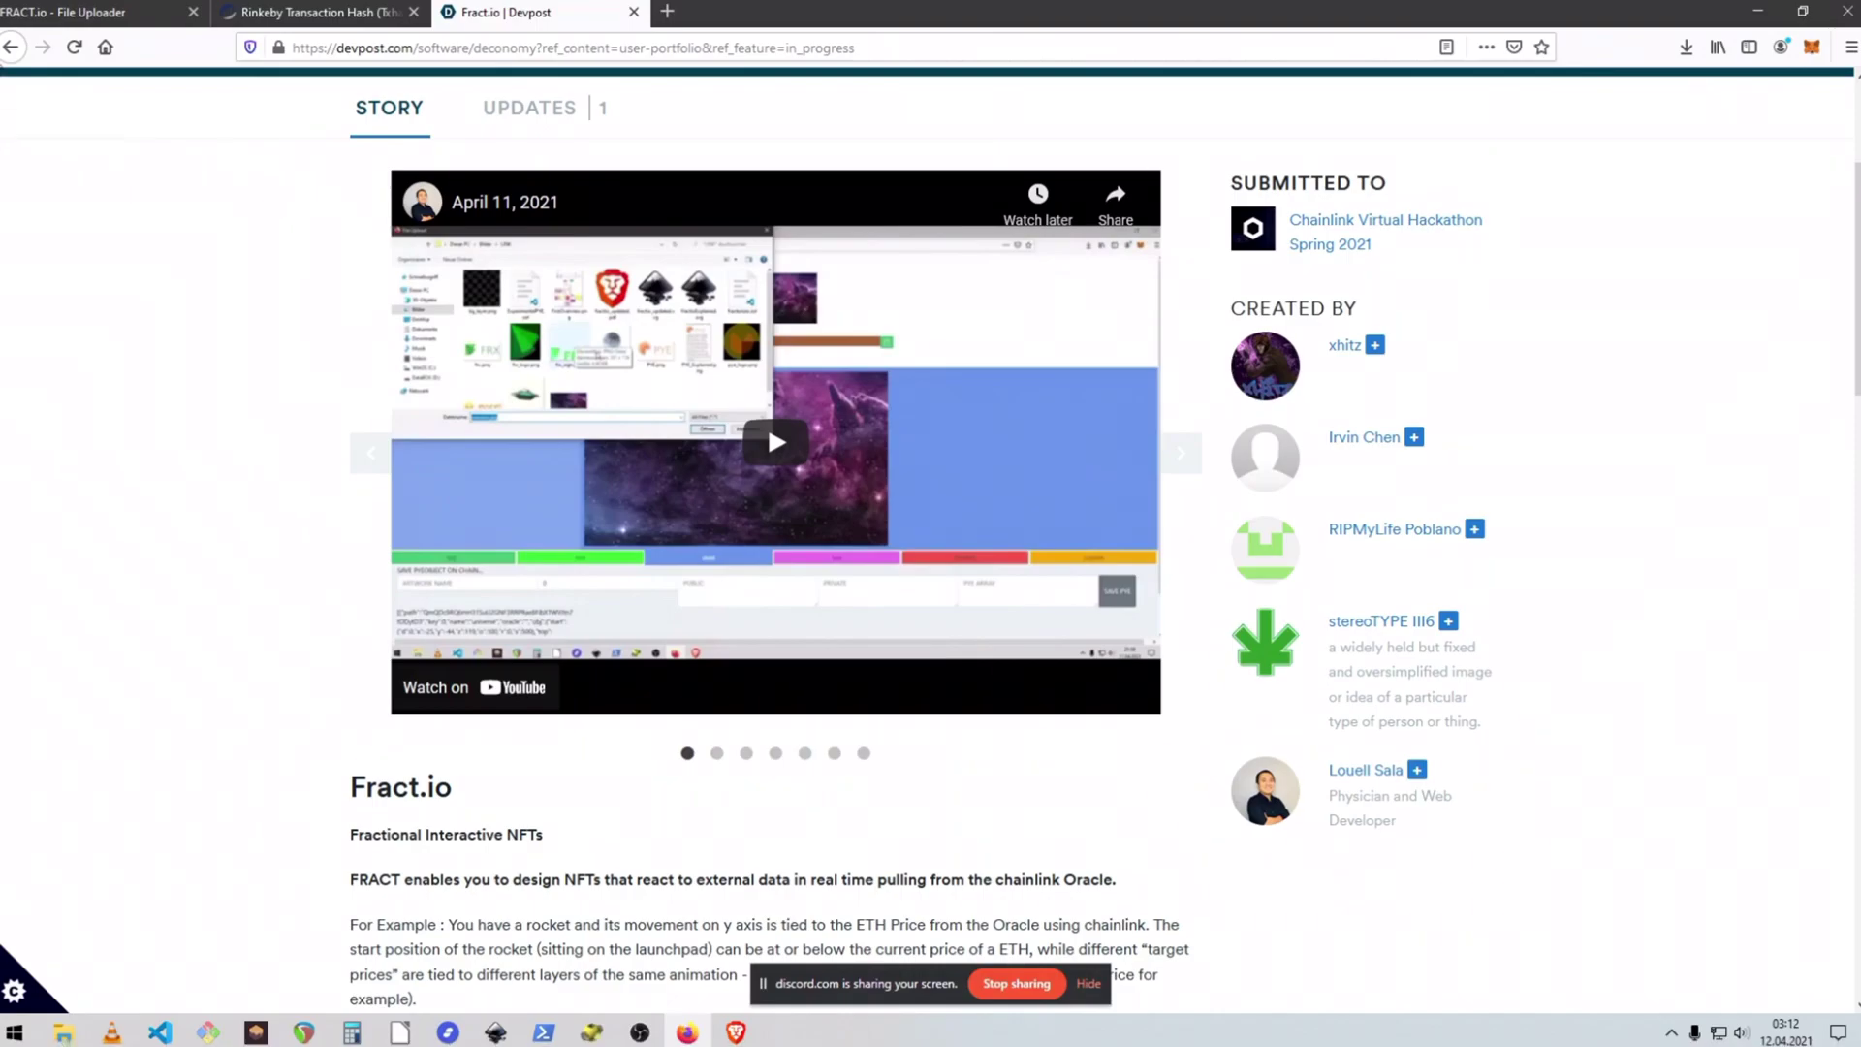
- Switch to the FRACT.io file uploader and upload universe.jpg from the LINK folder
{"action": "left_click", "coordinate": [21, 12]}
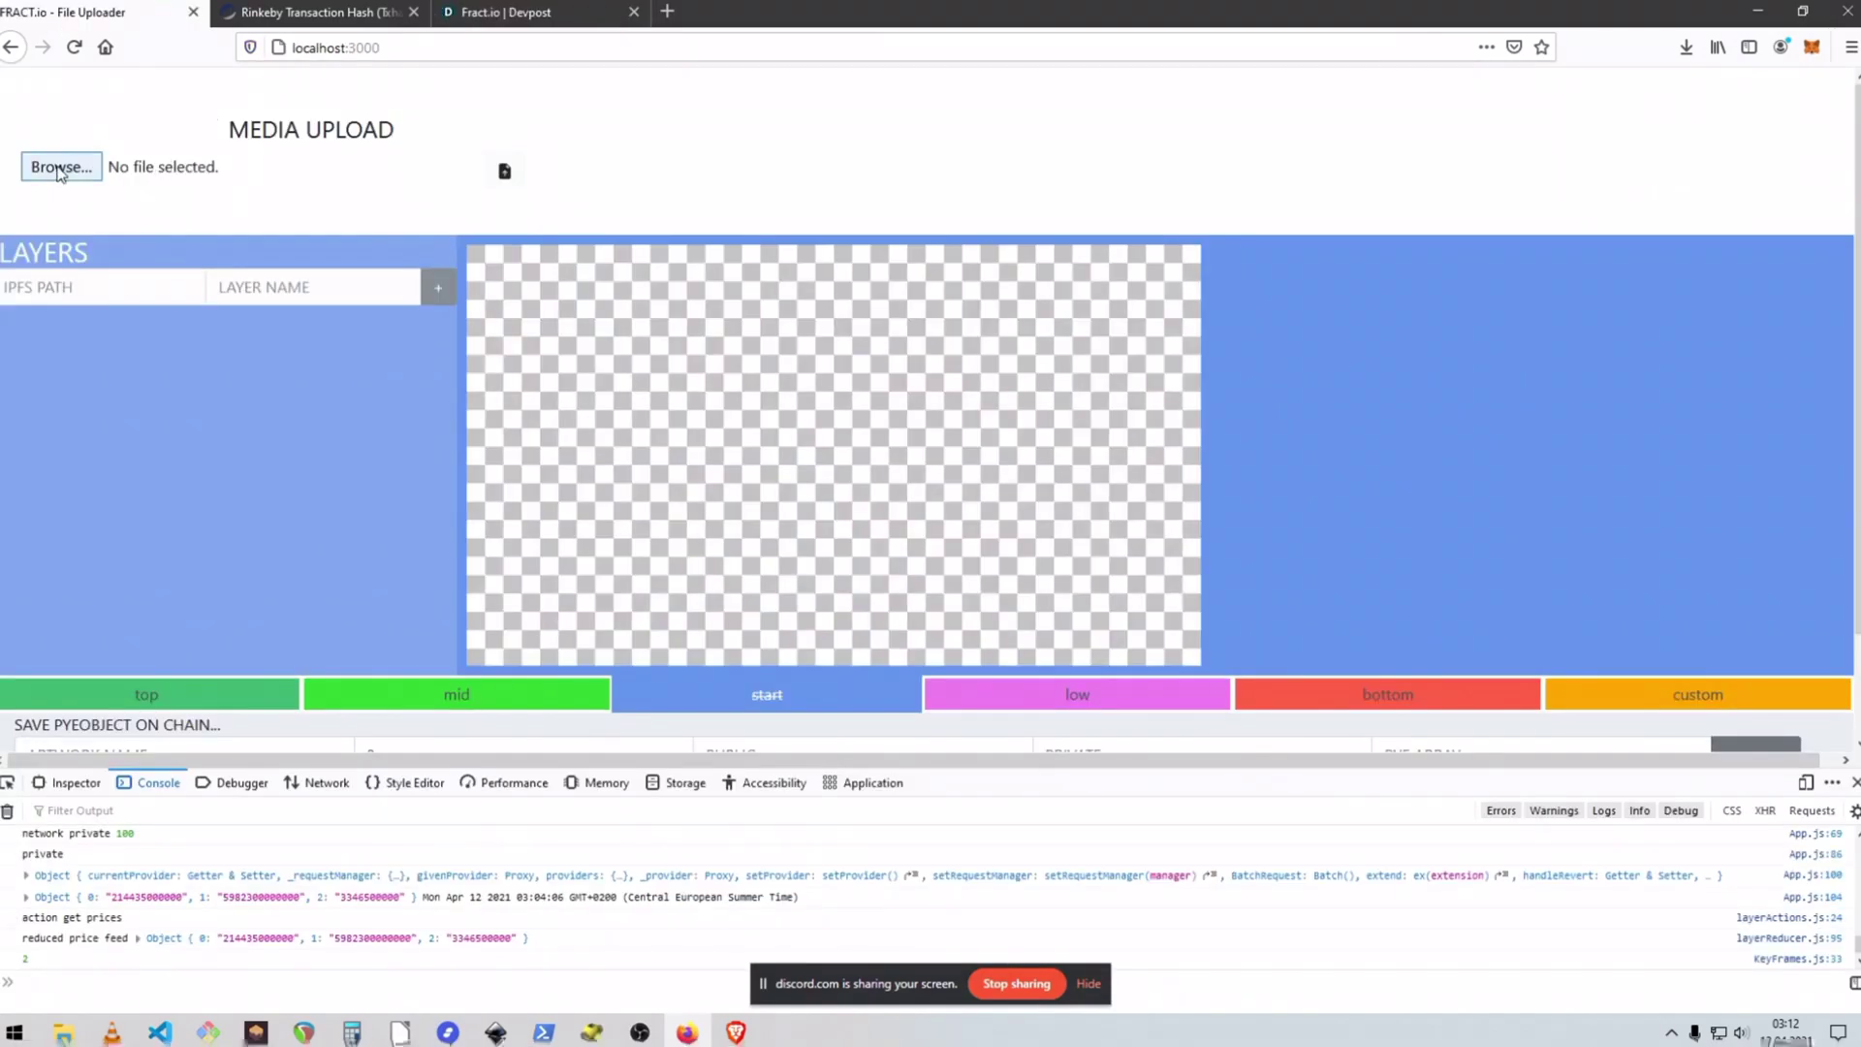
{"action": "left_click", "coordinate": [58, 168]}
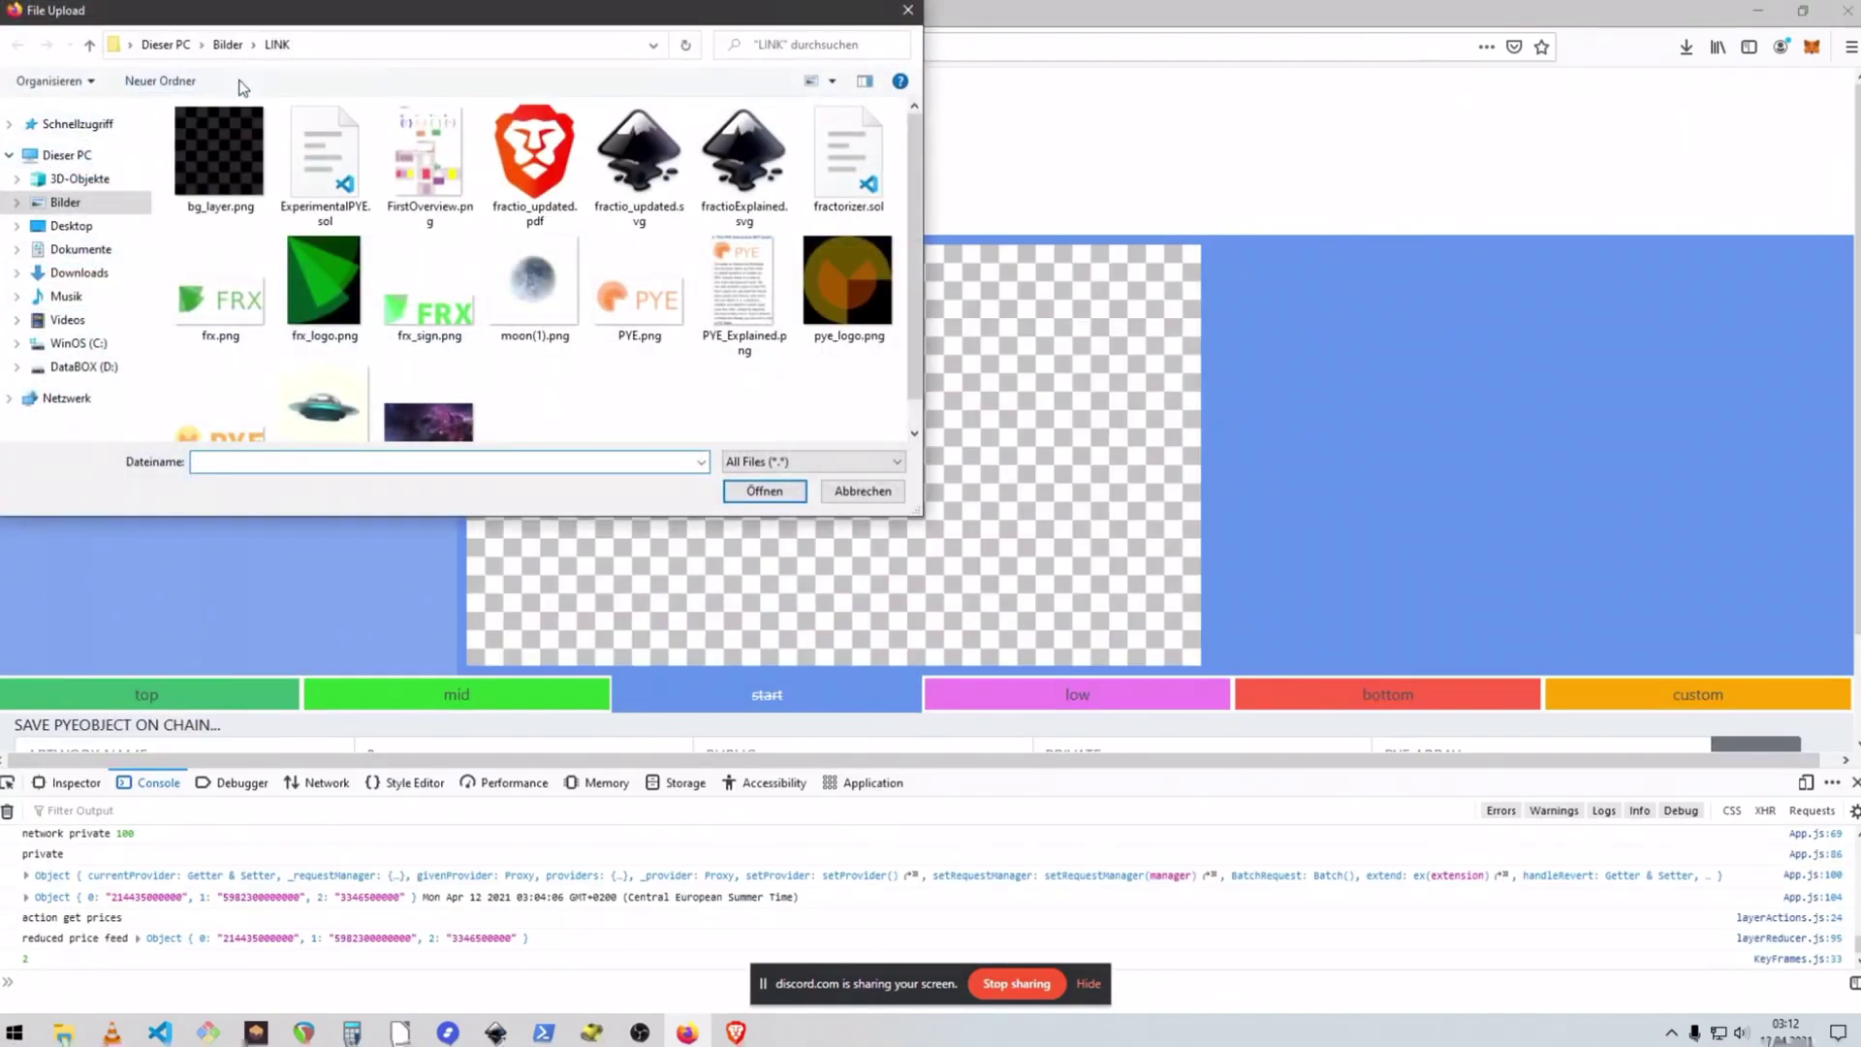
{"action": "scroll", "coordinate": [458, 282], "scroll_direction": "down", "scroll_amount": 1}
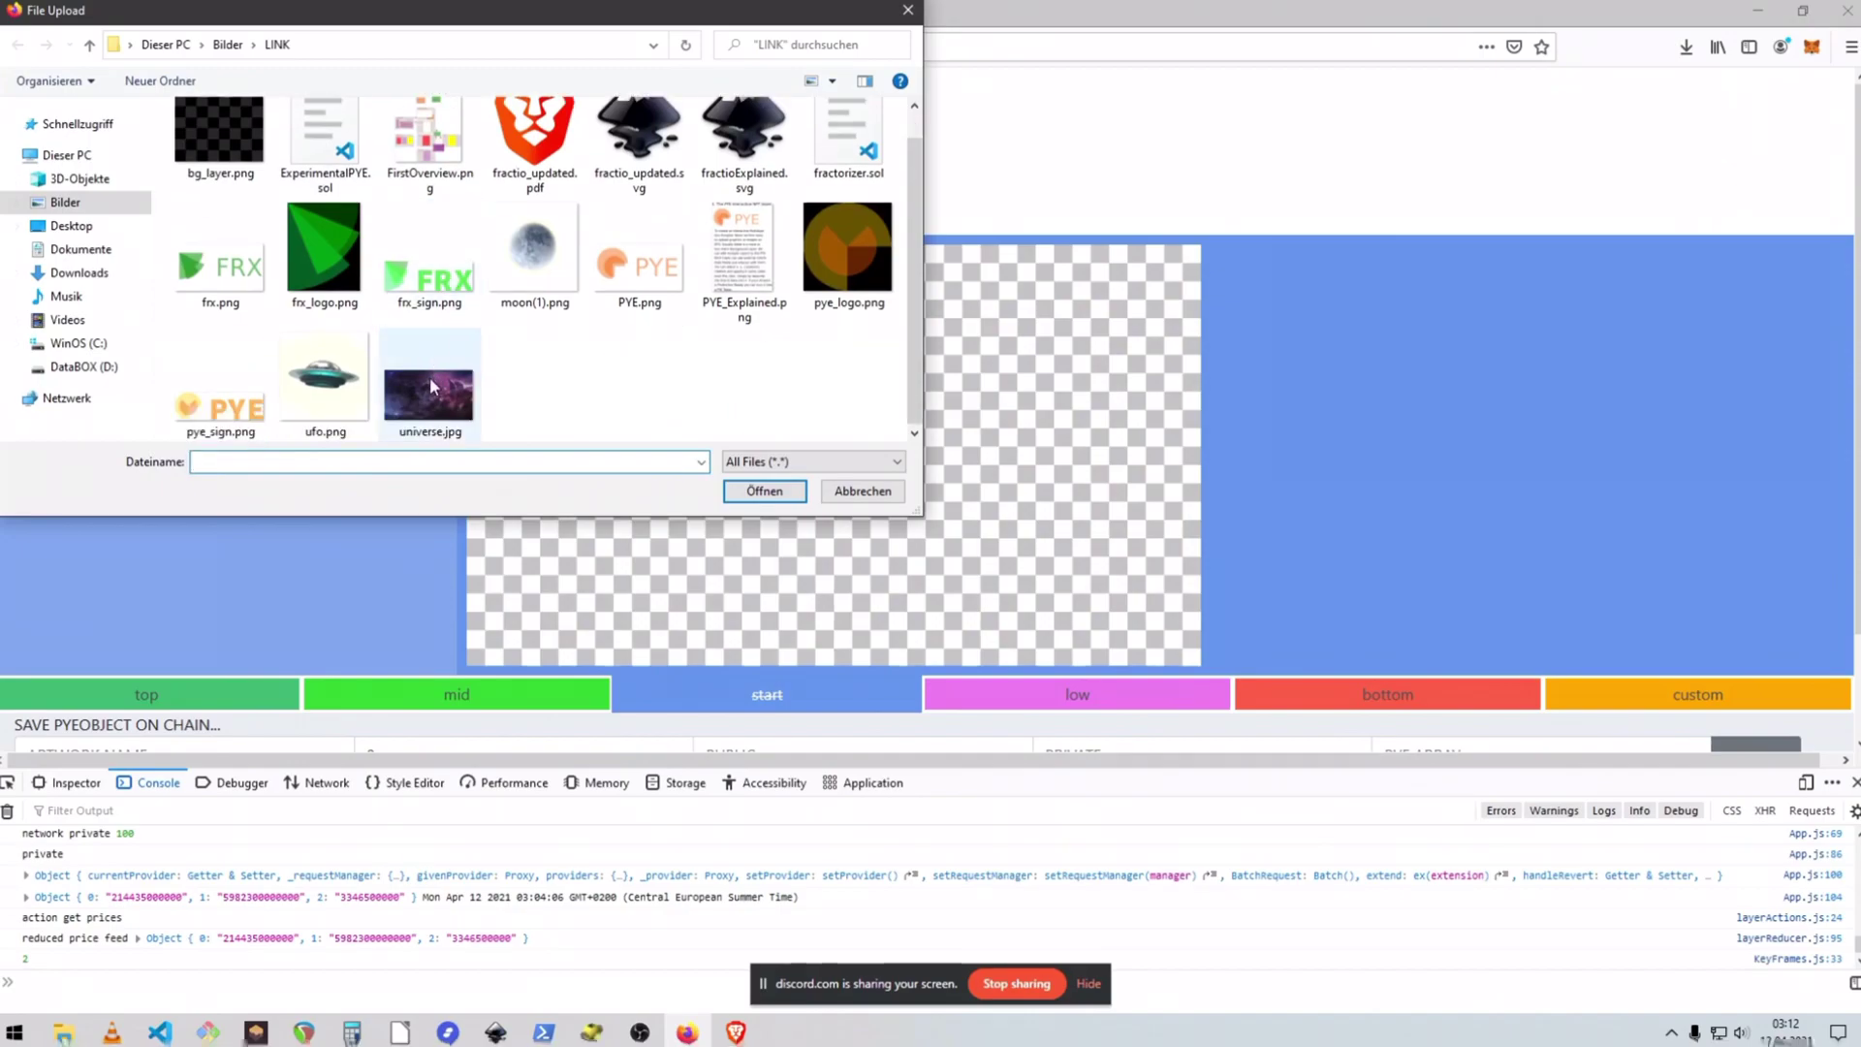
{"action": "double_click", "coordinate": [431, 397]}
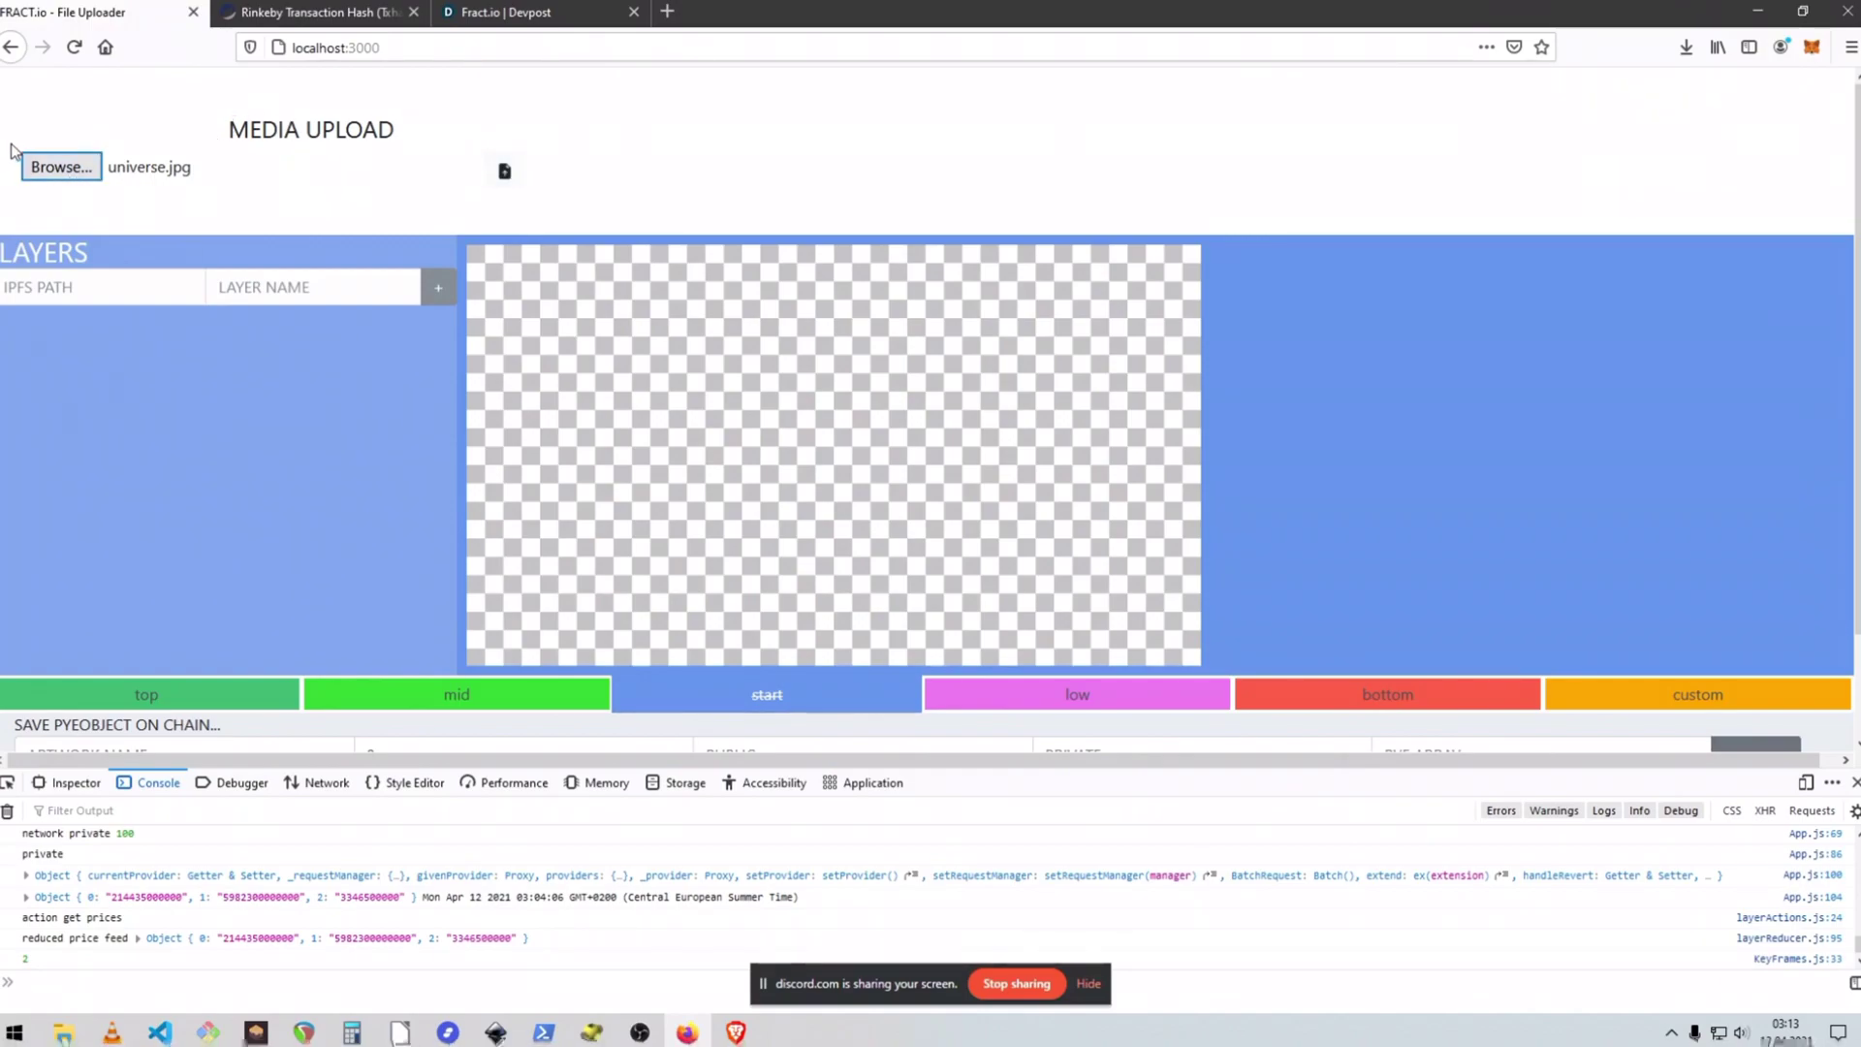
{"action": "left_click", "coordinate": [76, 174]}
{"action": "double_click", "coordinate": [427, 423]}
{"action": "left_click", "coordinate": [506, 172]}
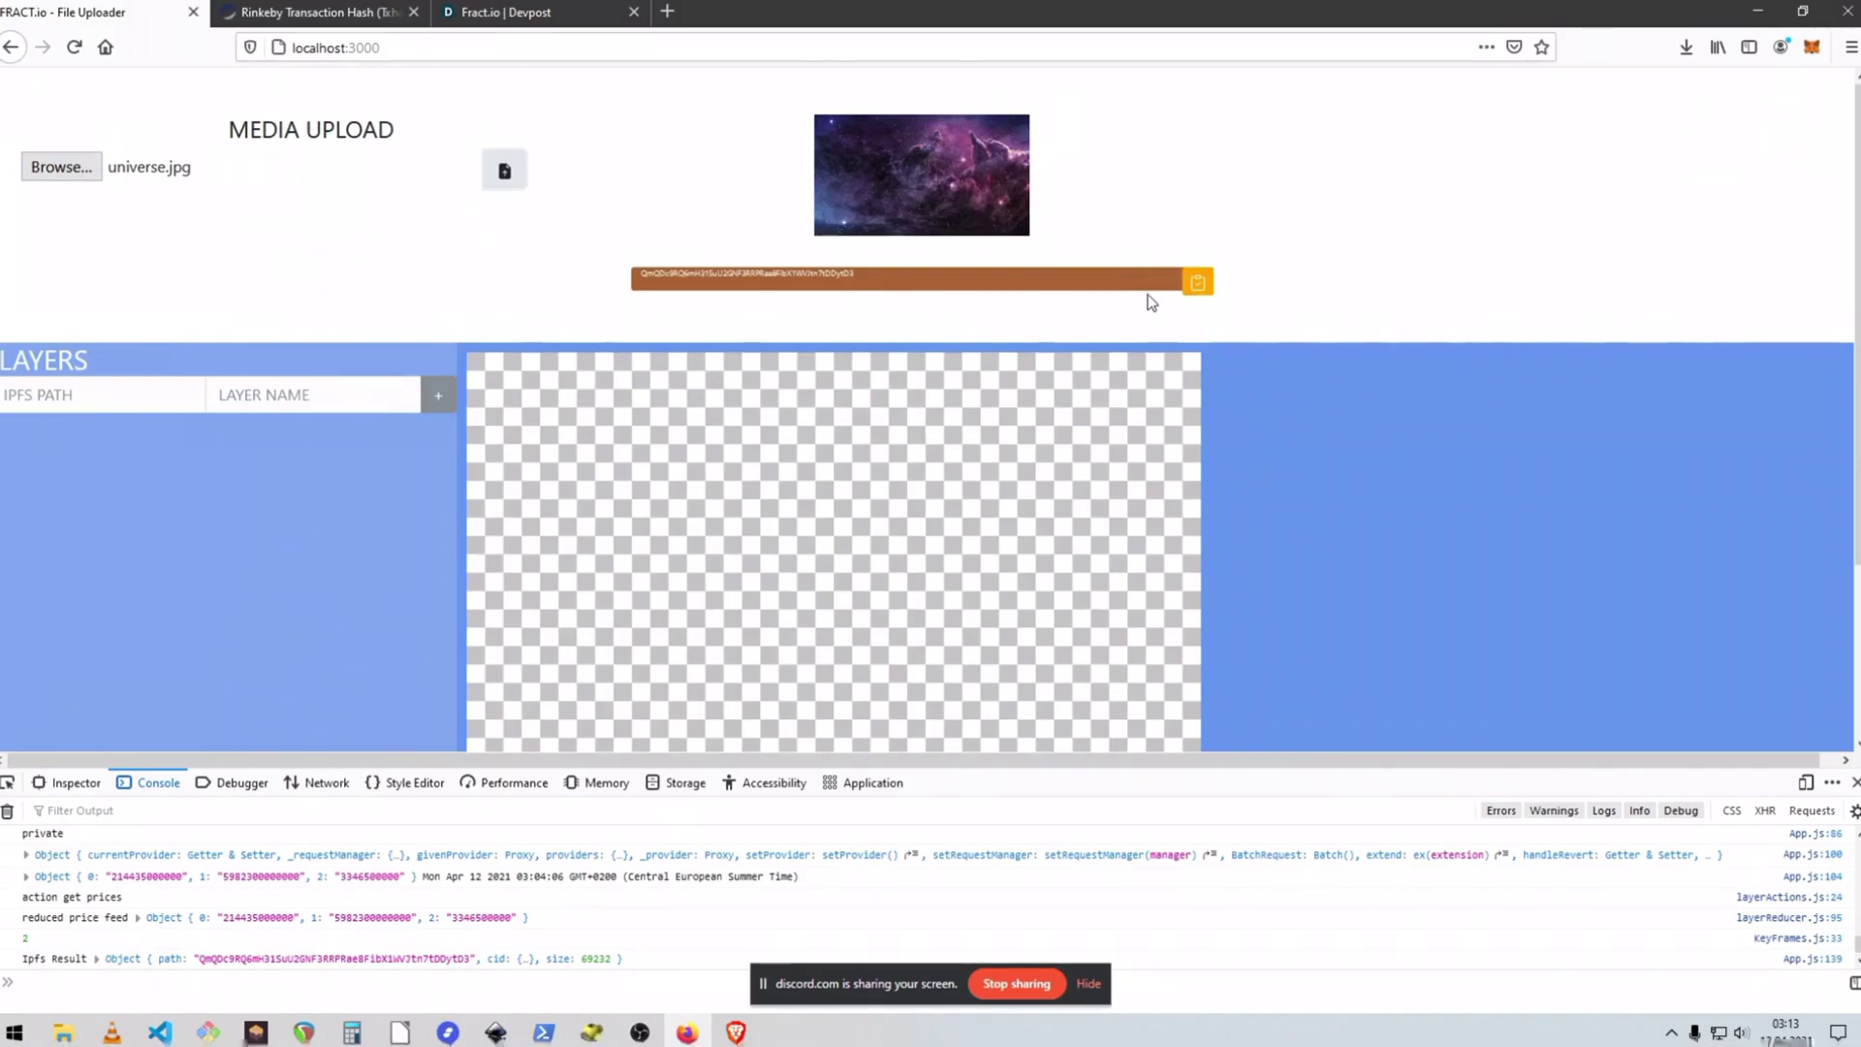
- Copy the uploaded universe image's IPFS hash and use it as the path of a new layer named bg
{"action": "left_click", "coordinate": [1199, 285]}
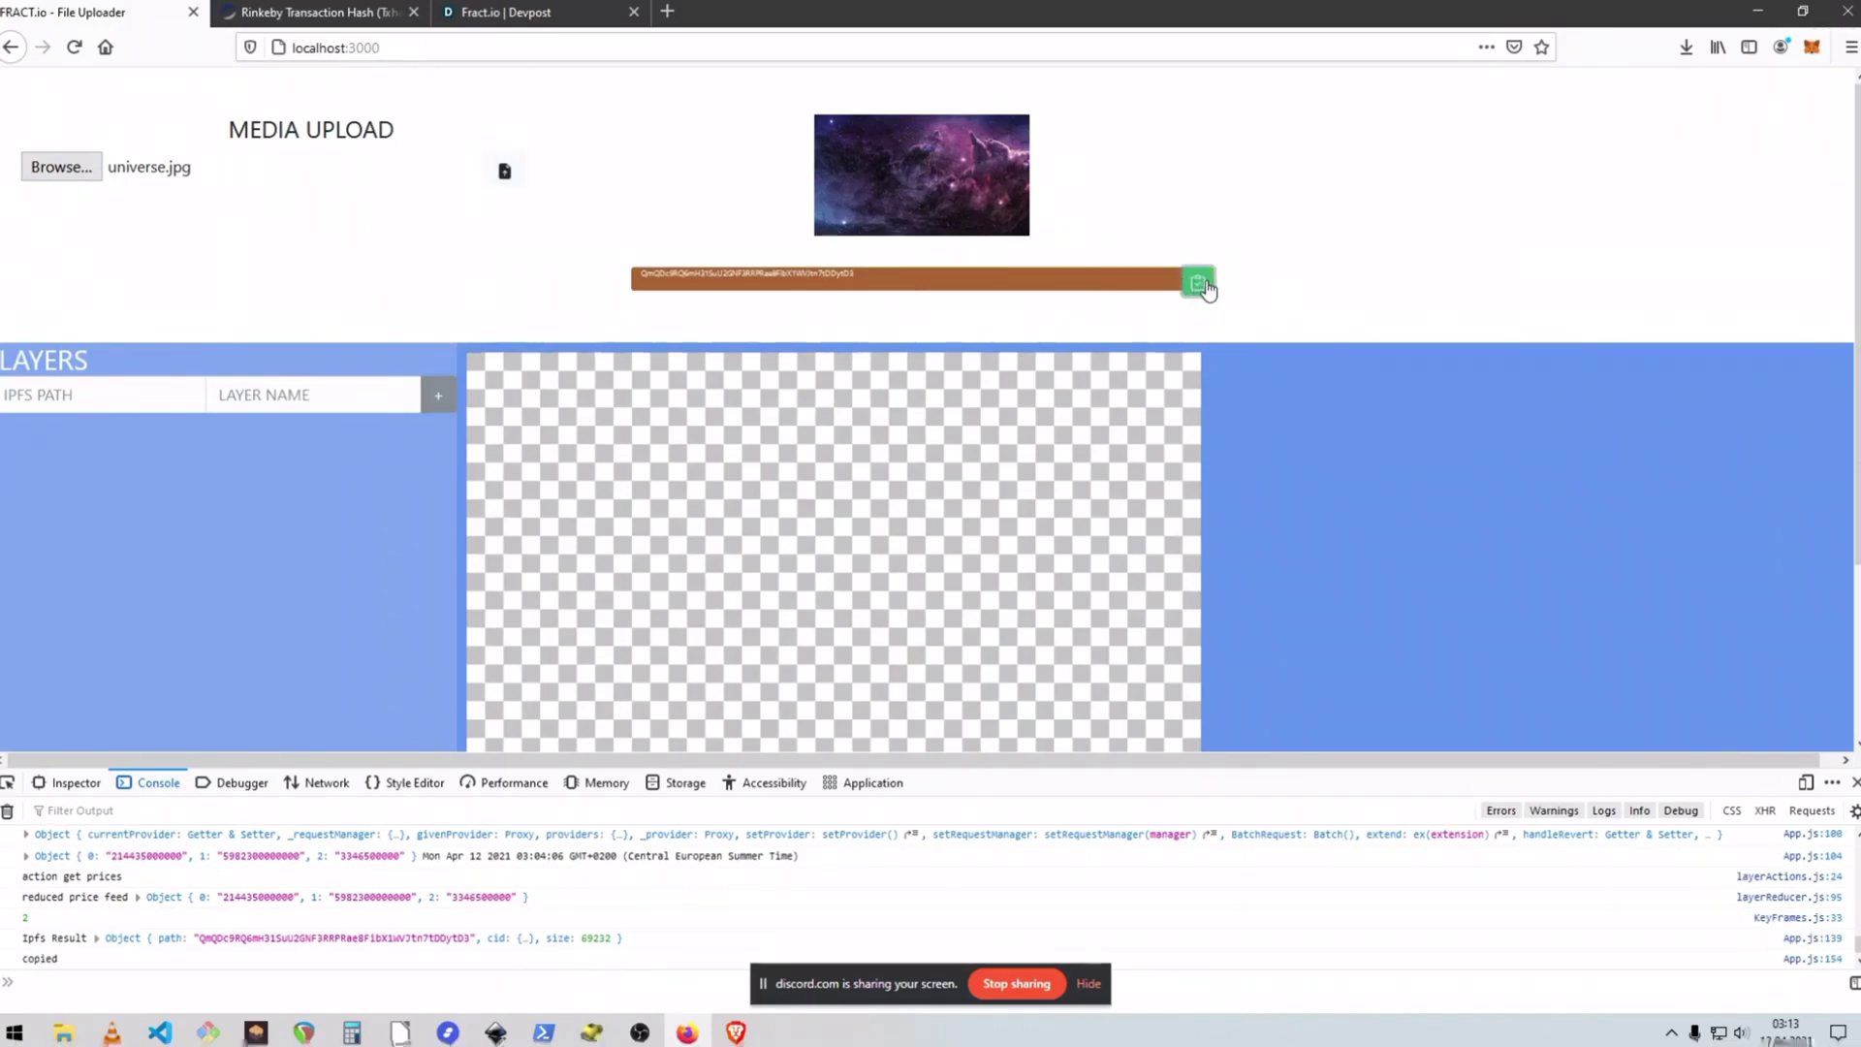
{"action": "left_click", "coordinate": [700, 279]}
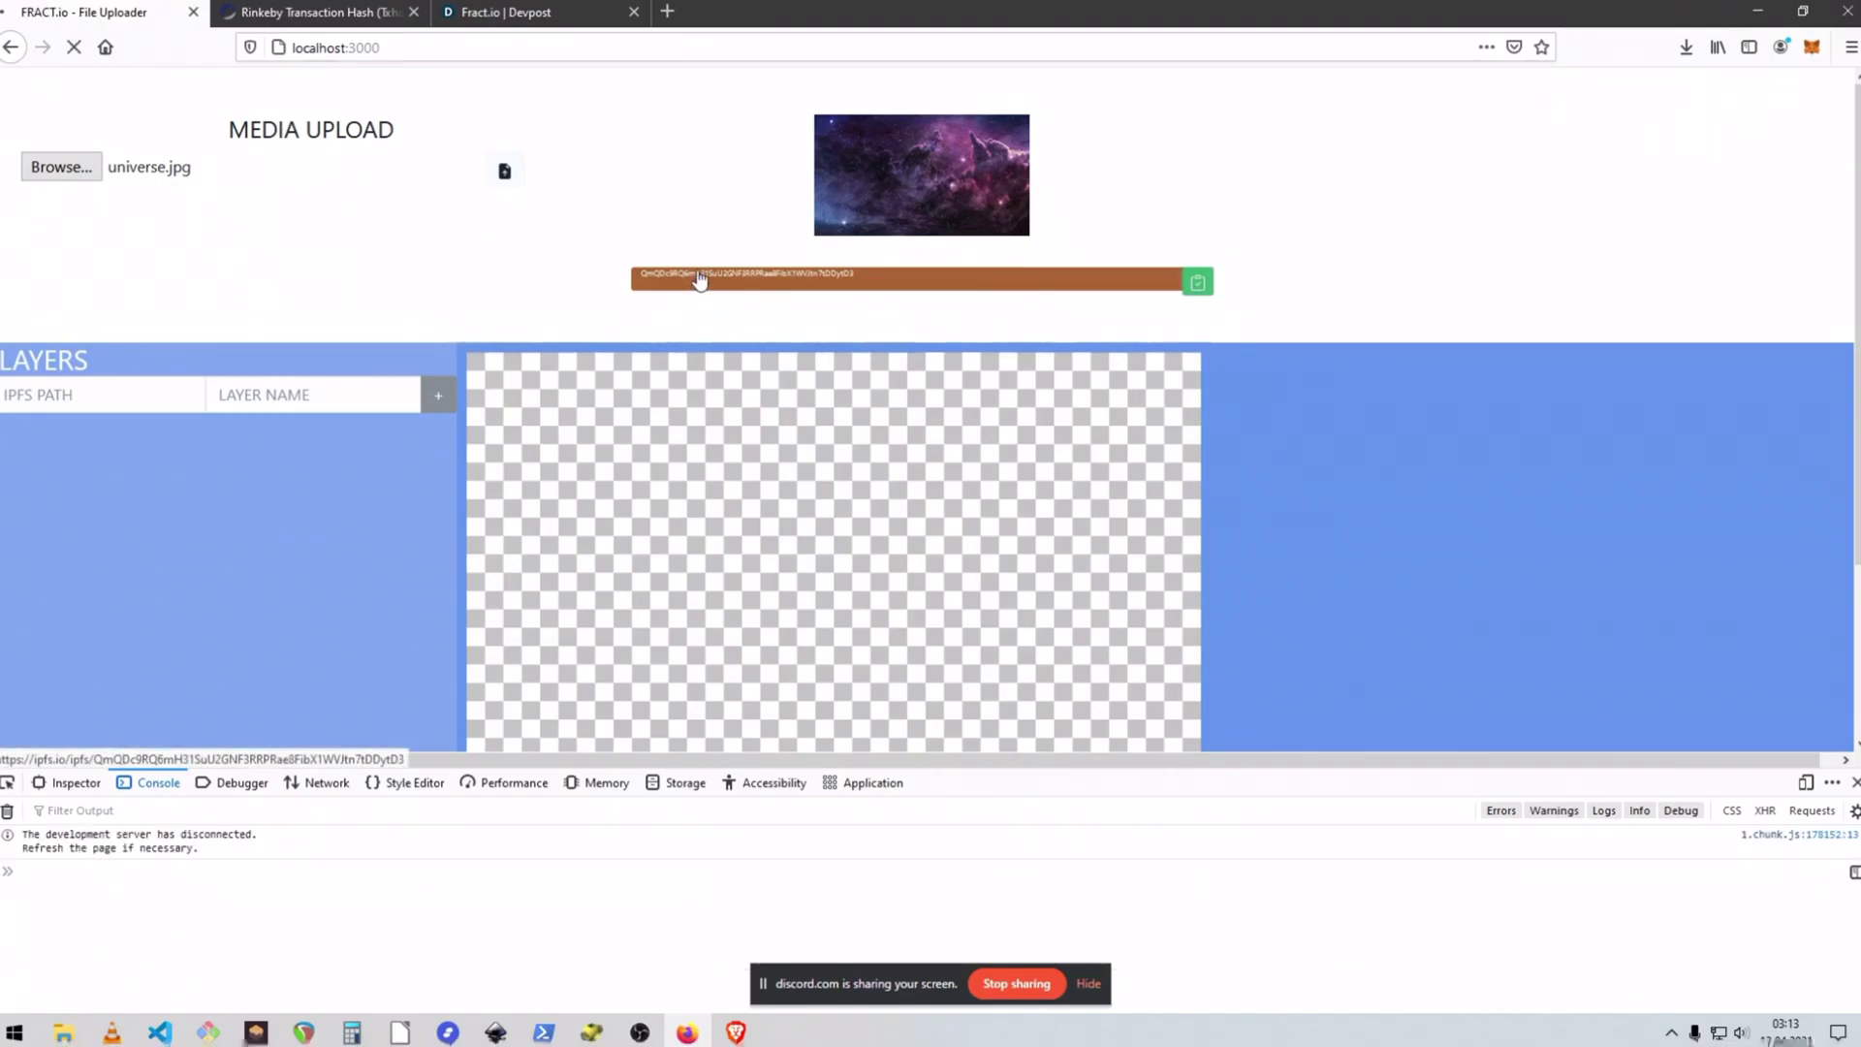
{"action": "left_click", "coordinate": [36, 399]}
{"action": "key", "text": "ctrl+v"}
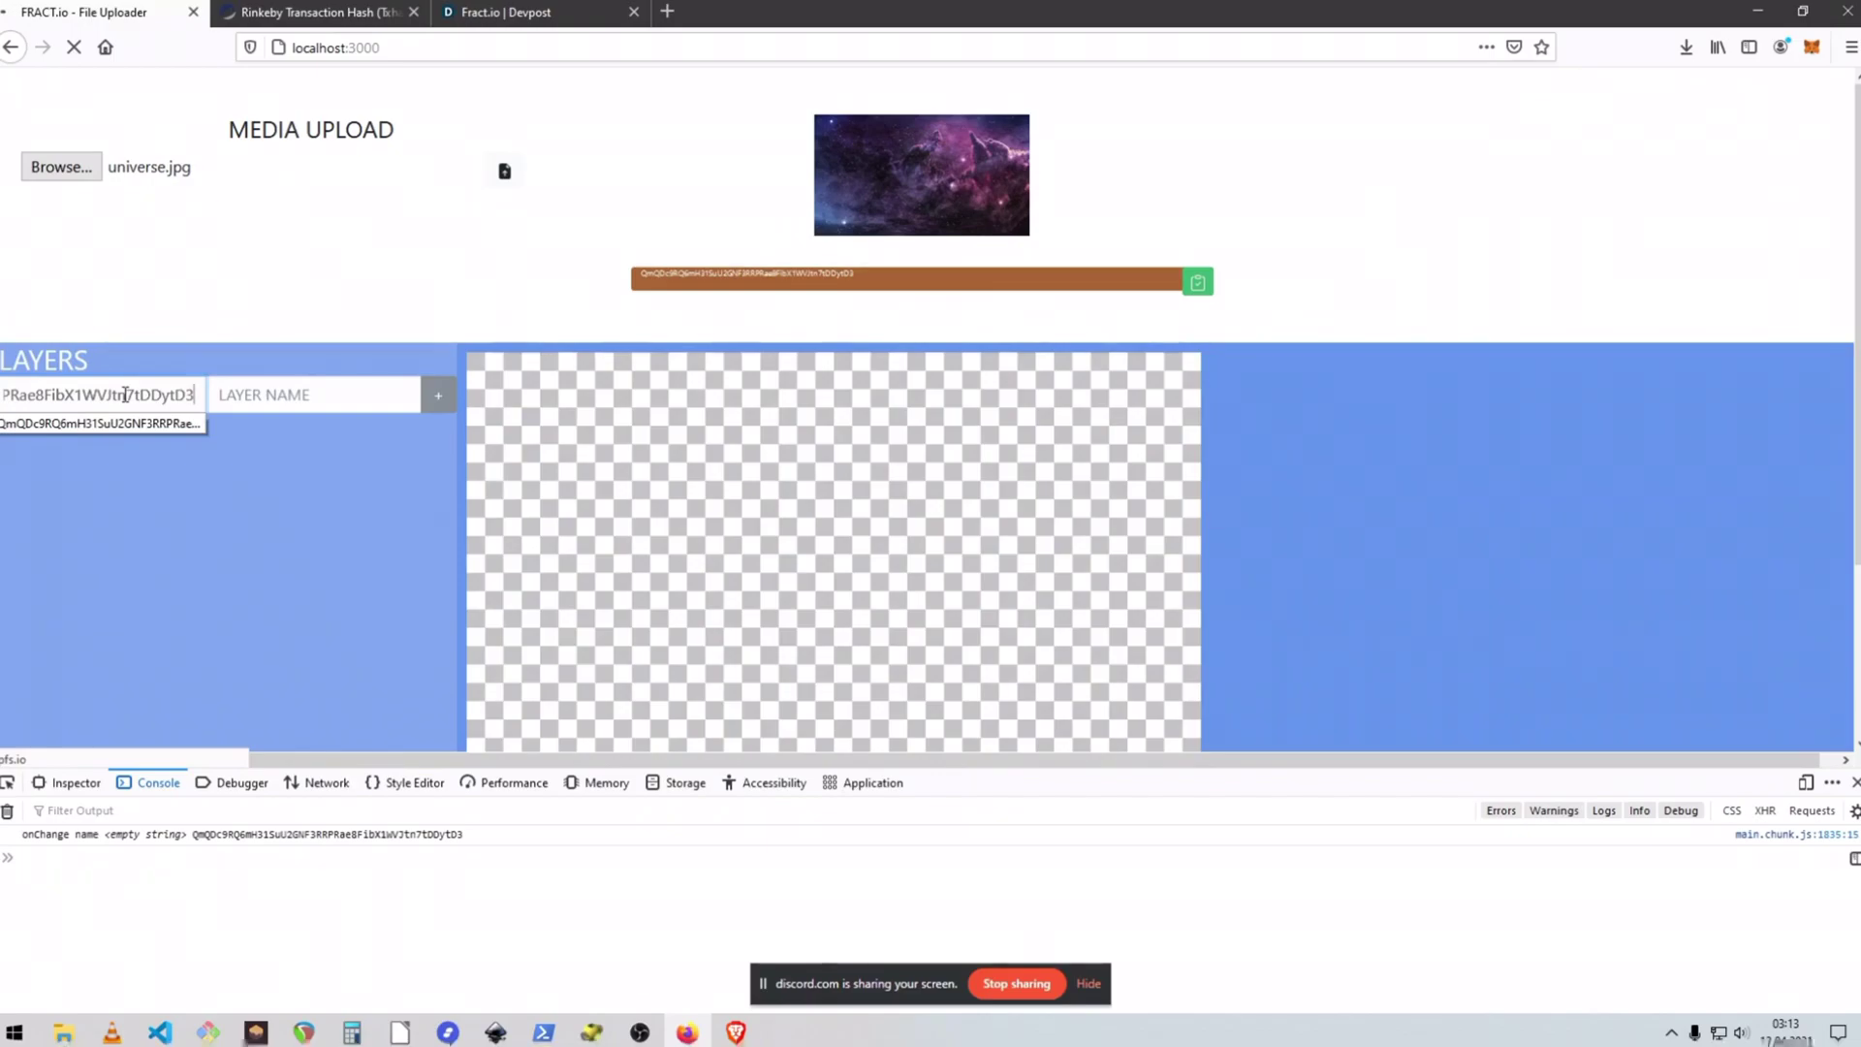
{"action": "left_click", "coordinate": [275, 386]}
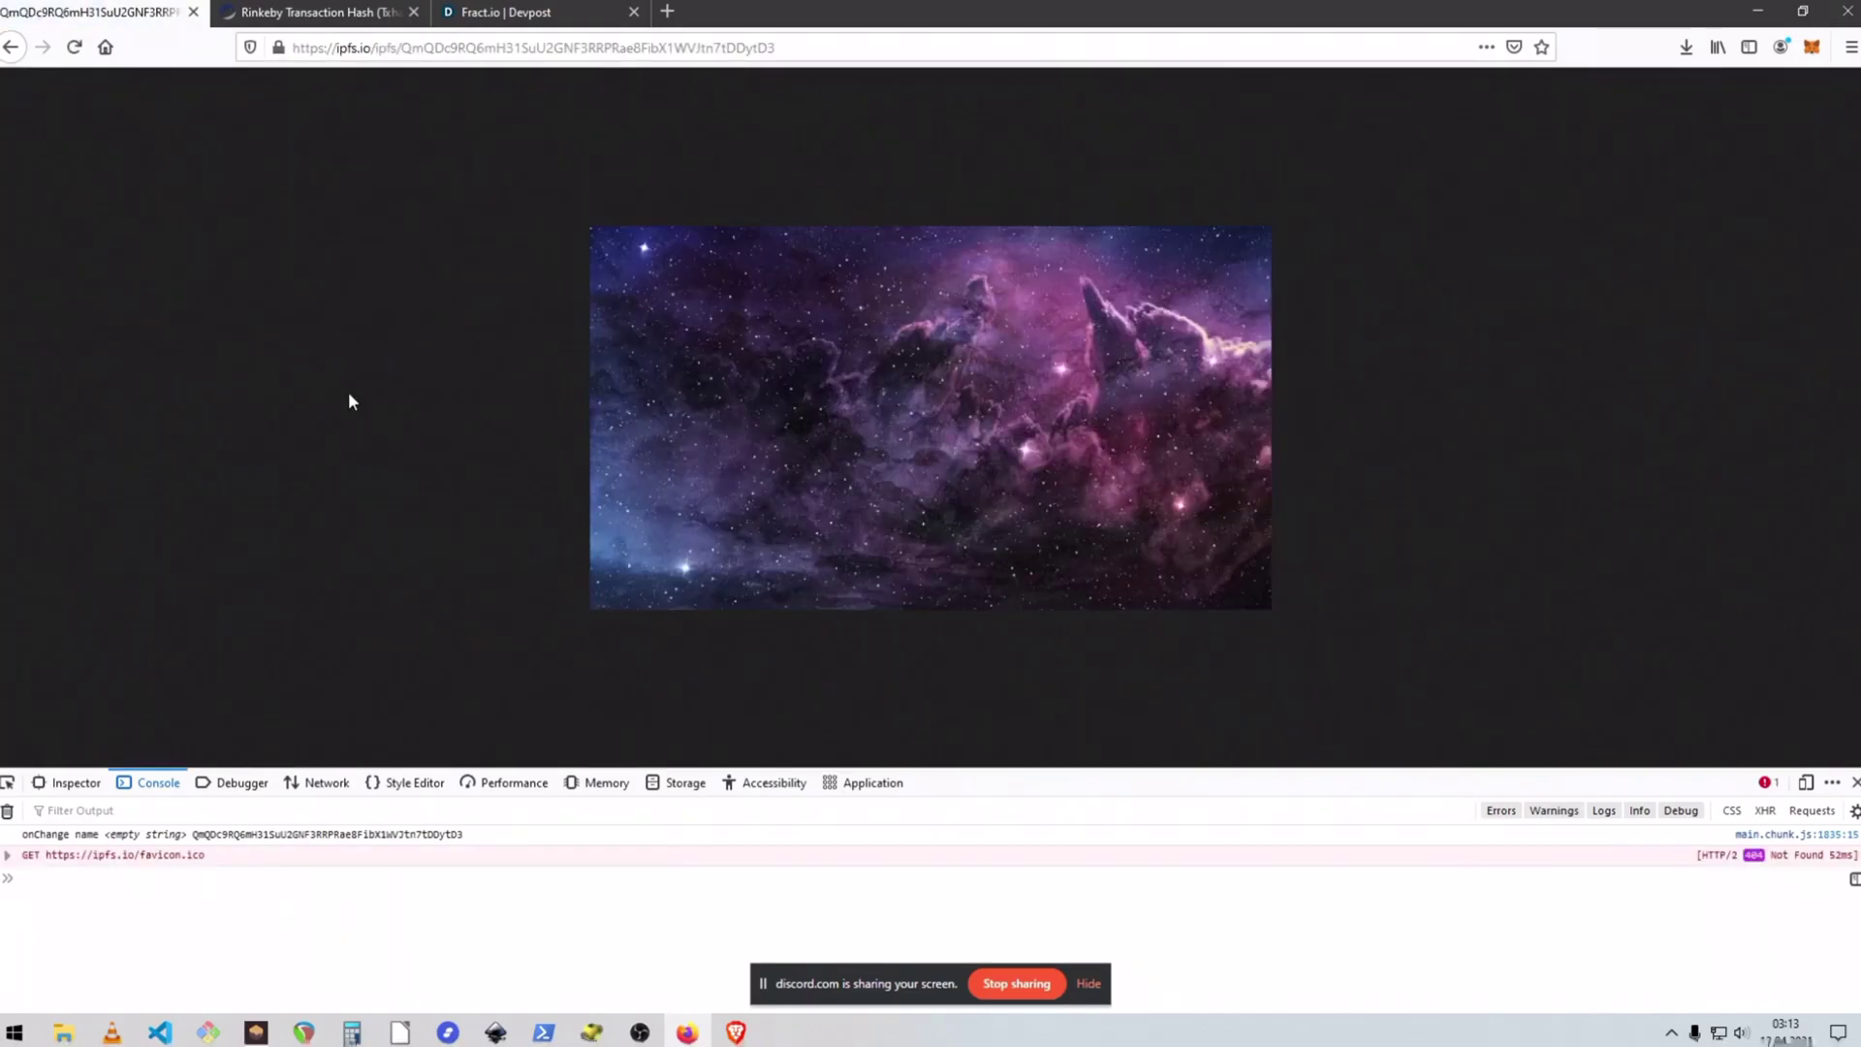
{"action": "key", "text": "alt+Left"}
{"action": "left_click", "coordinate": [294, 296]}
{"action": "type", "text": "bg"}
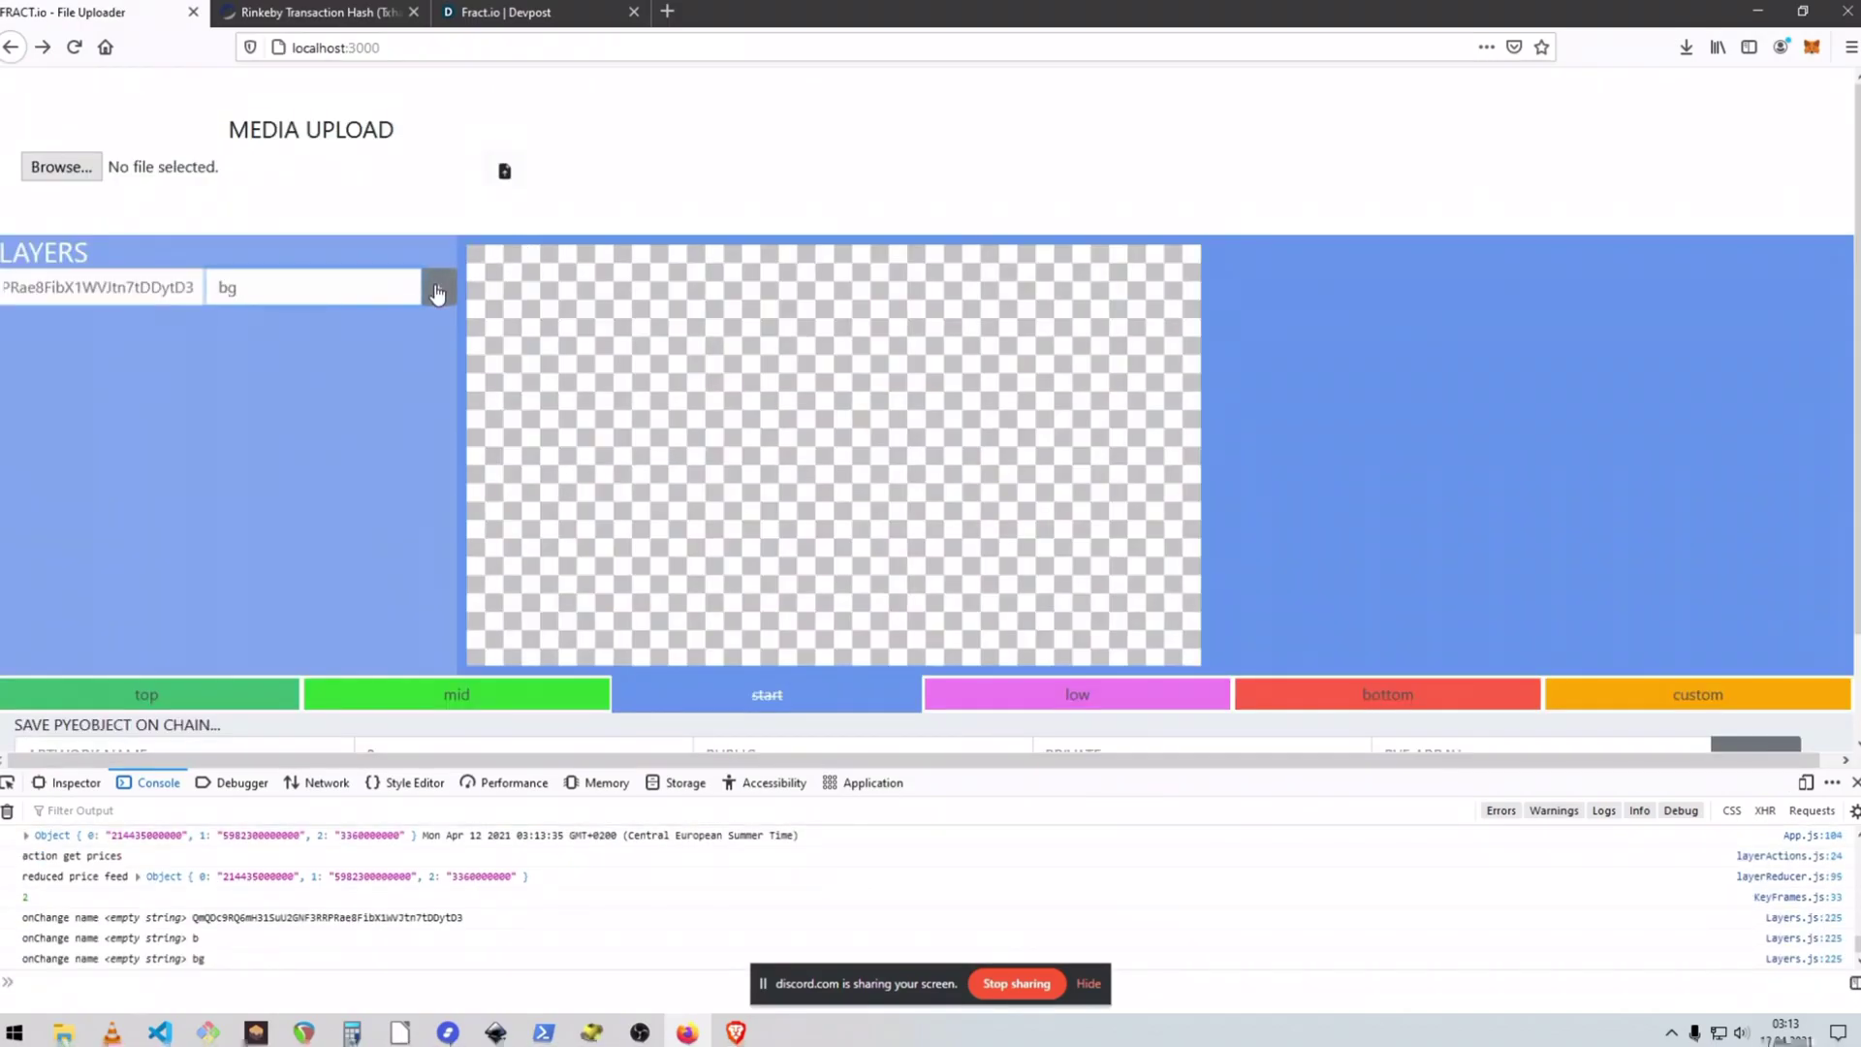
{"action": "left_click", "coordinate": [438, 290]}
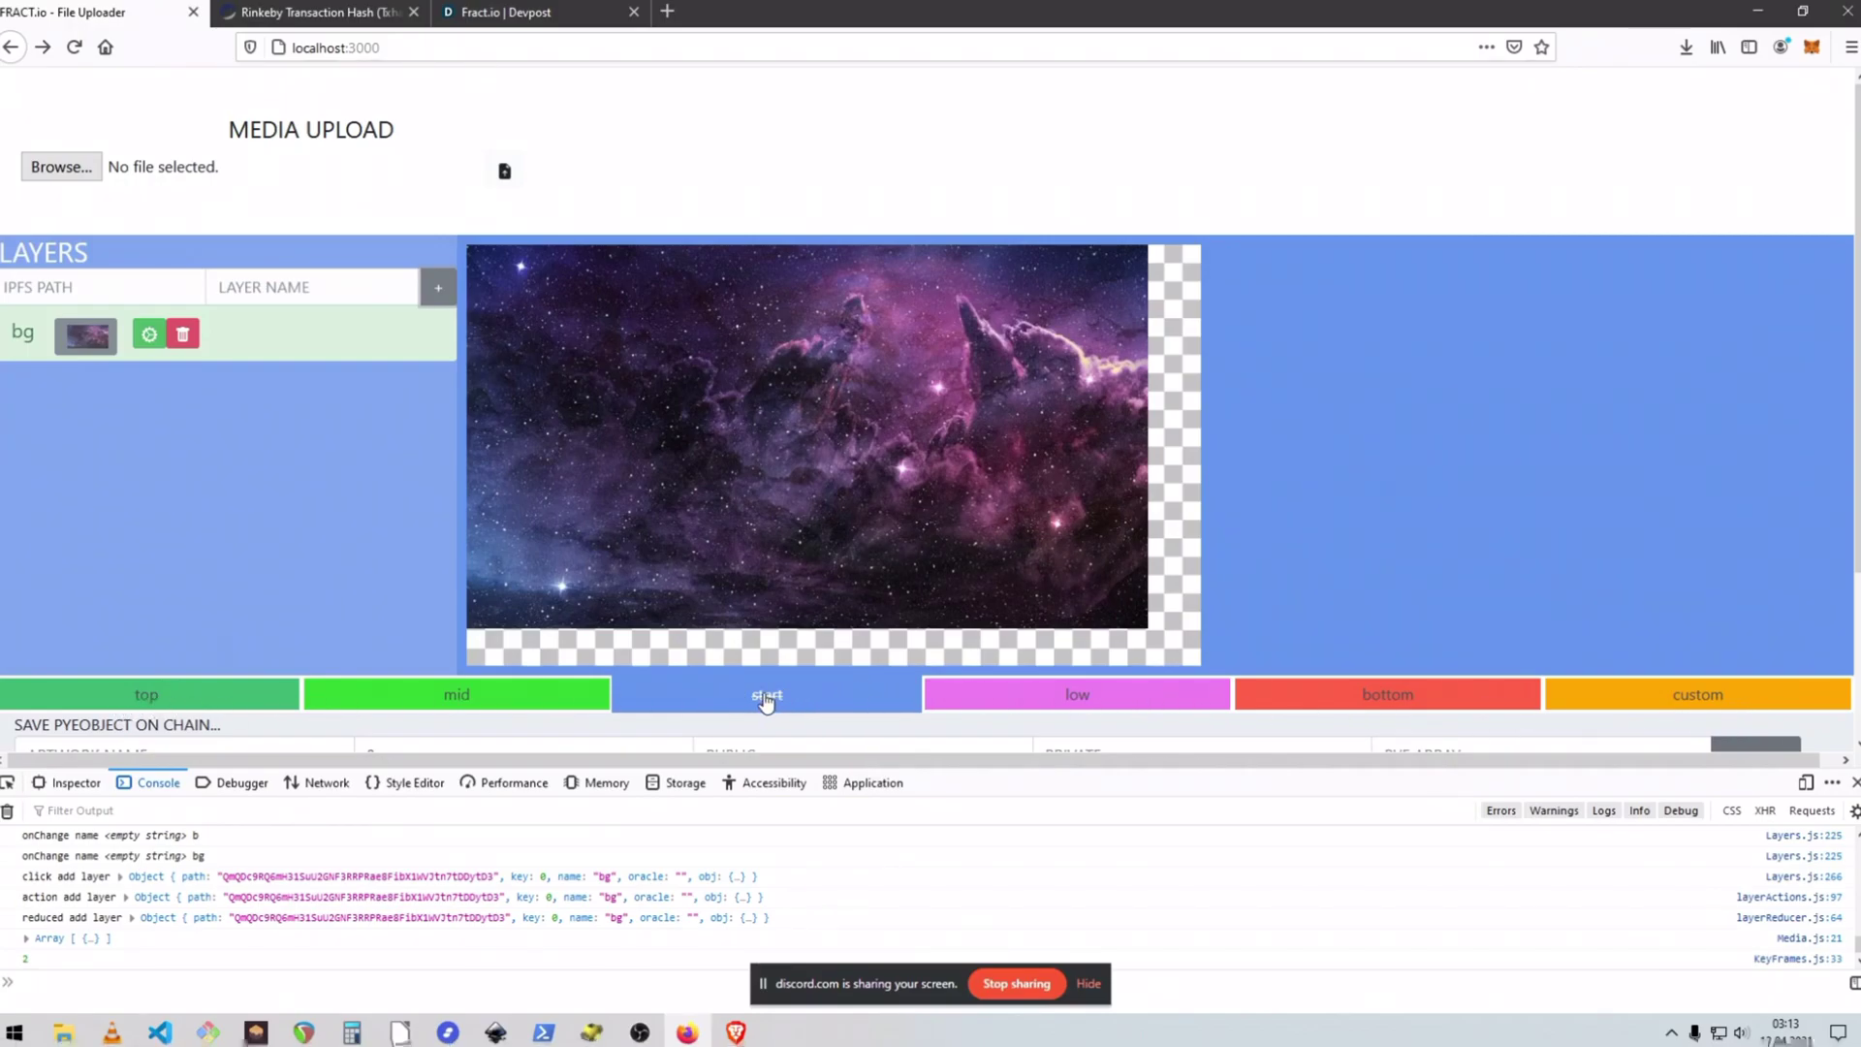
- Set the bg layer's start keyframe to X position -53, Y position -31 and scale 111, leaving its oracle unchosen
{"action": "left_click", "coordinate": [149, 334]}
{"action": "left_click", "coordinate": [369, 257]}
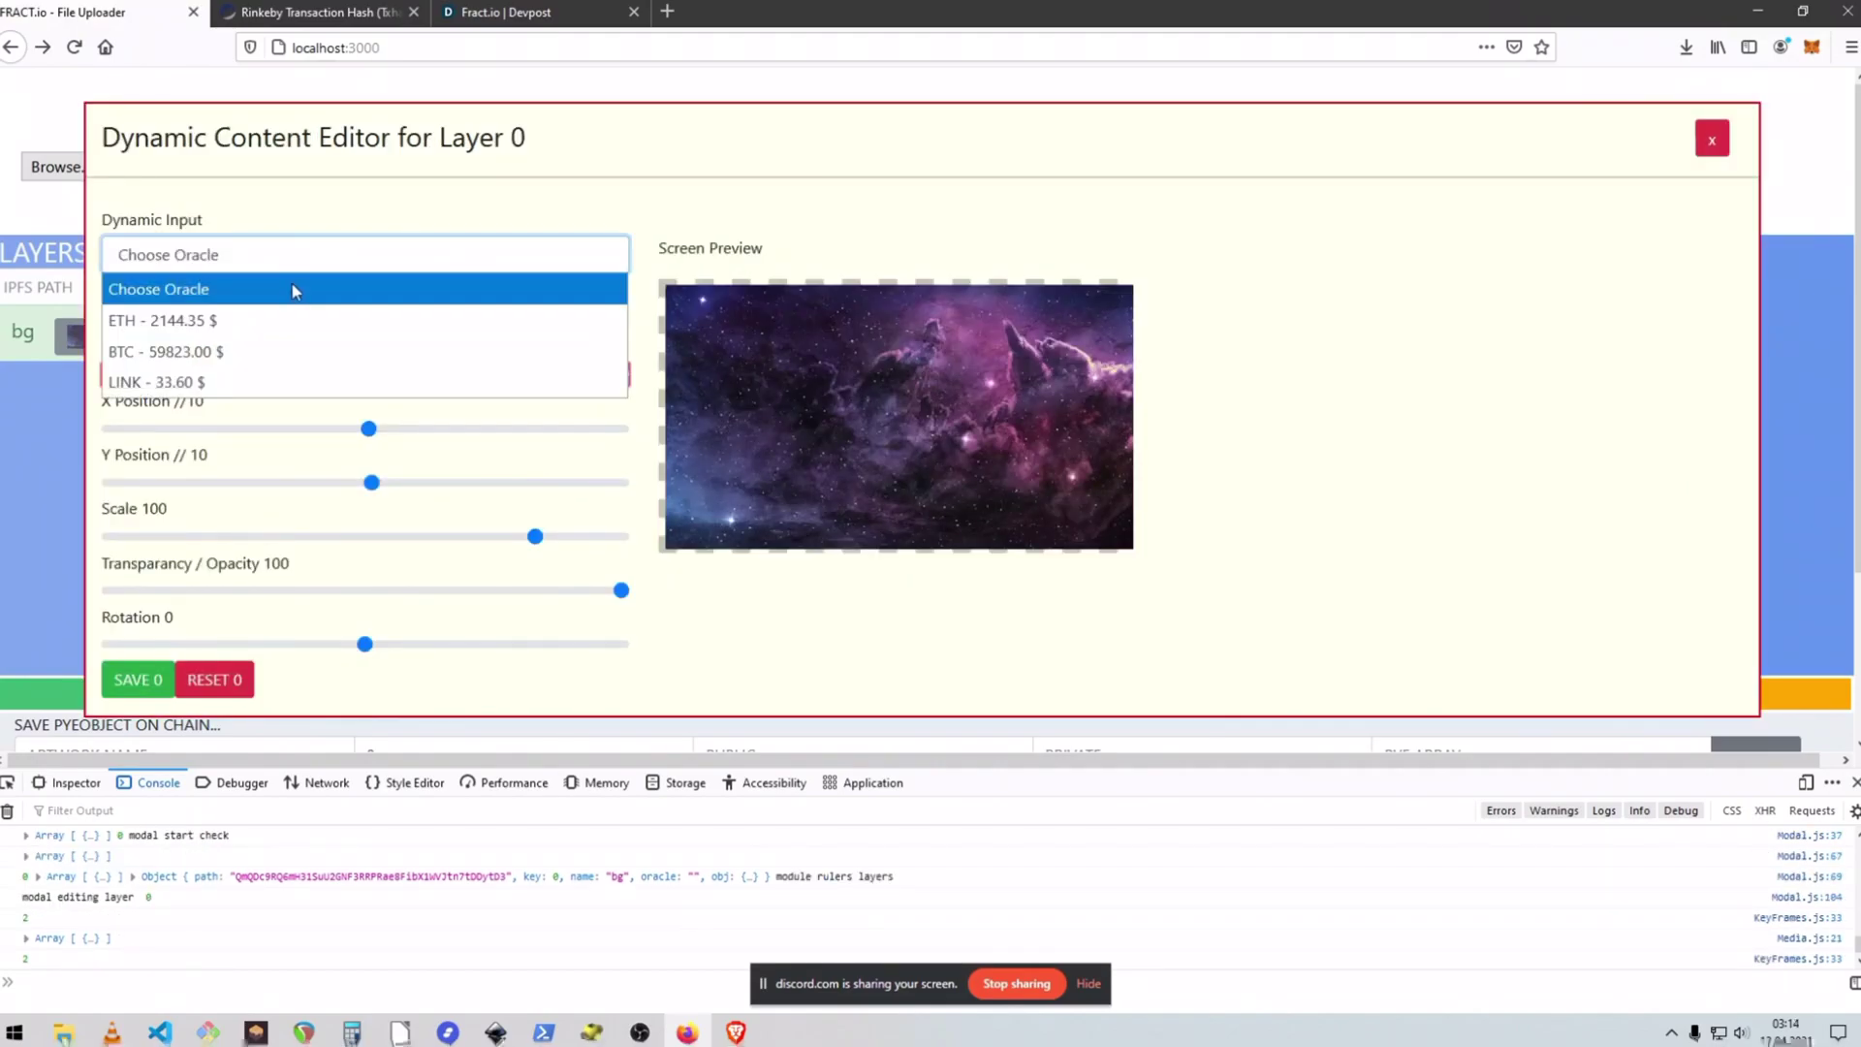
{"action": "left_click", "coordinate": [293, 283]}
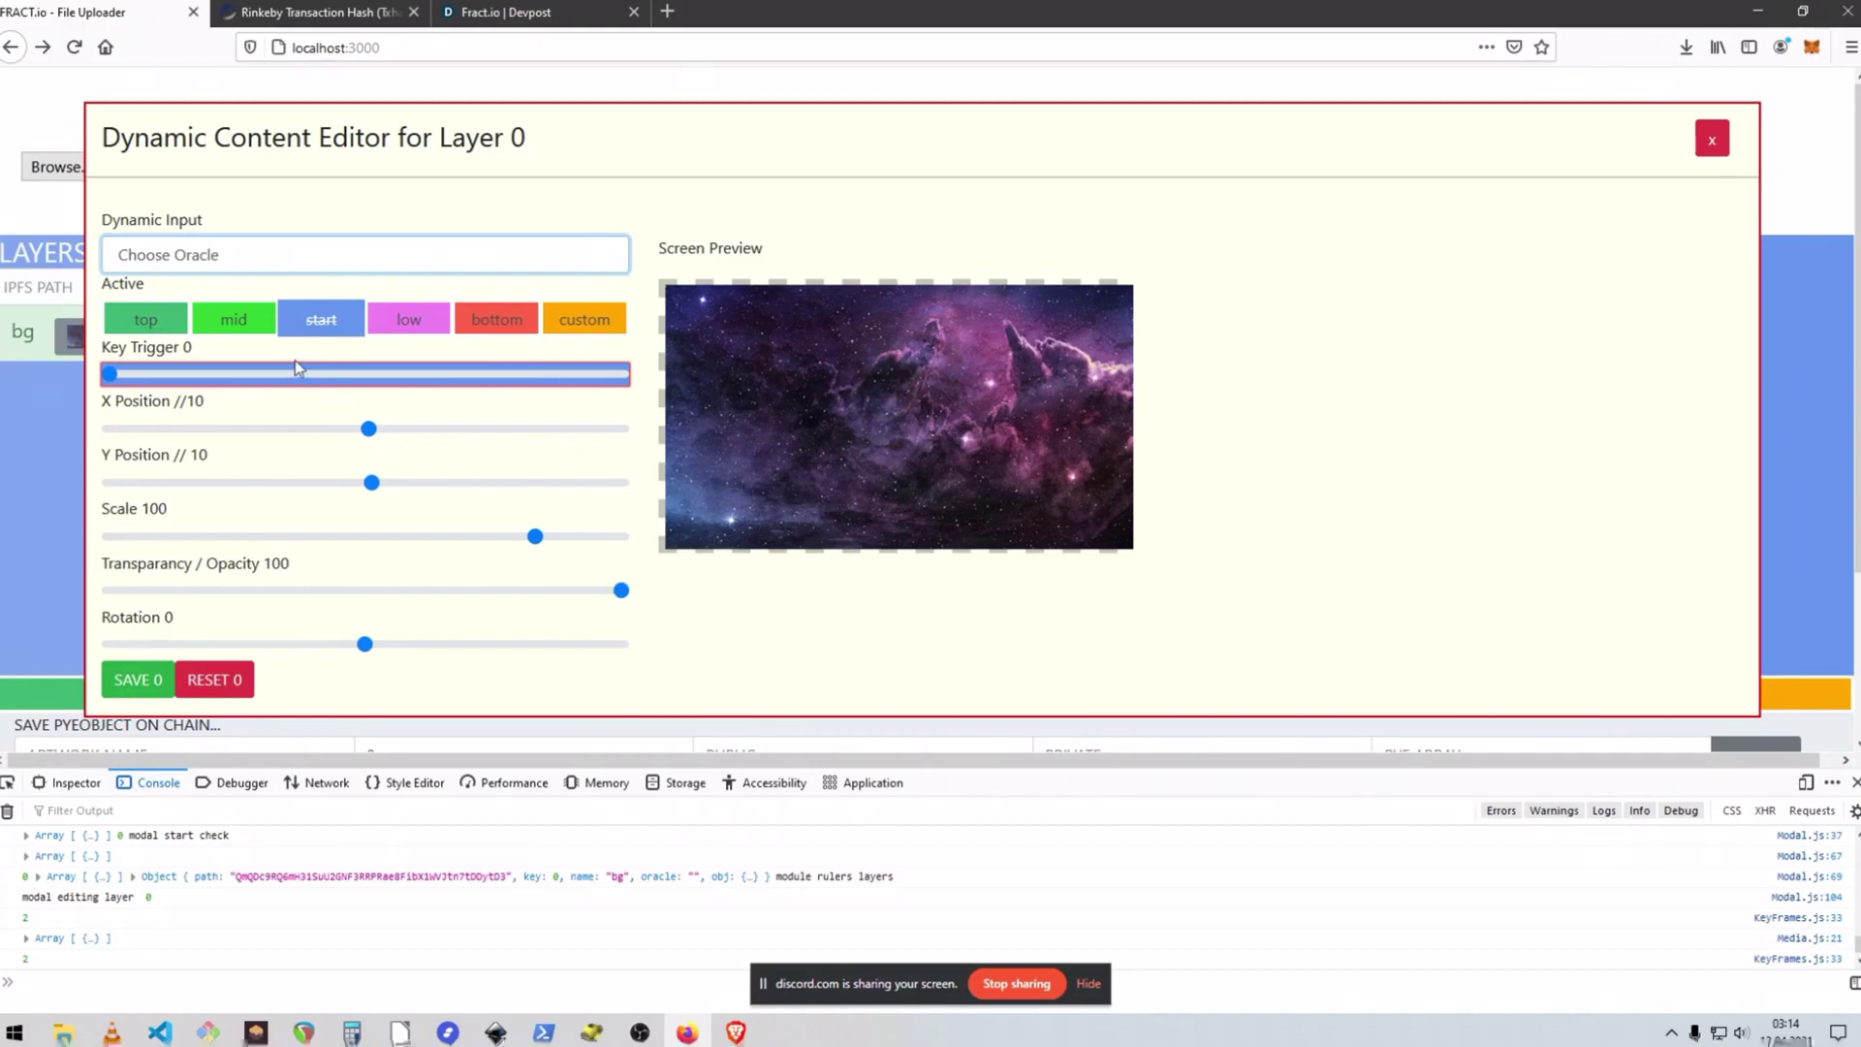
{"action": "key", "text": "Escape"}
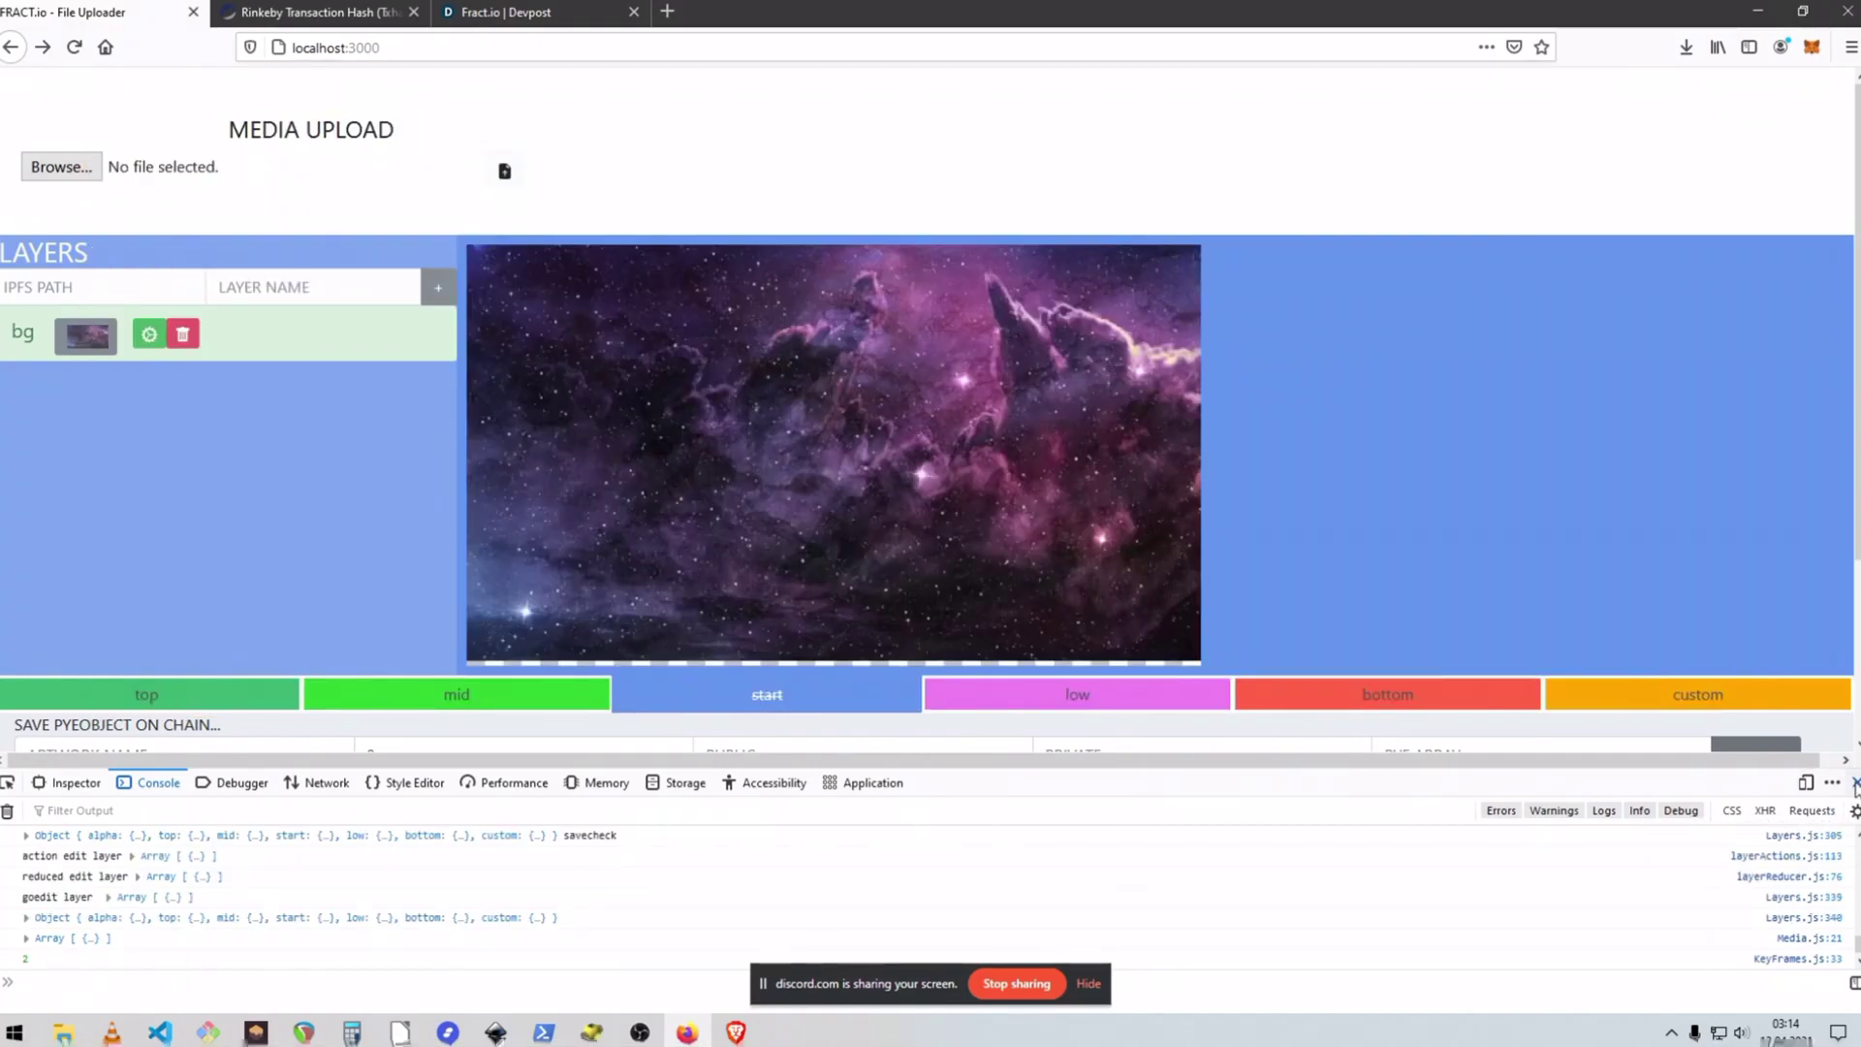
- Close the developer console and set the bg layer's top keyframe to X -20, Y -21 and scale 112
{"action": "left_click", "coordinate": [1856, 784]}
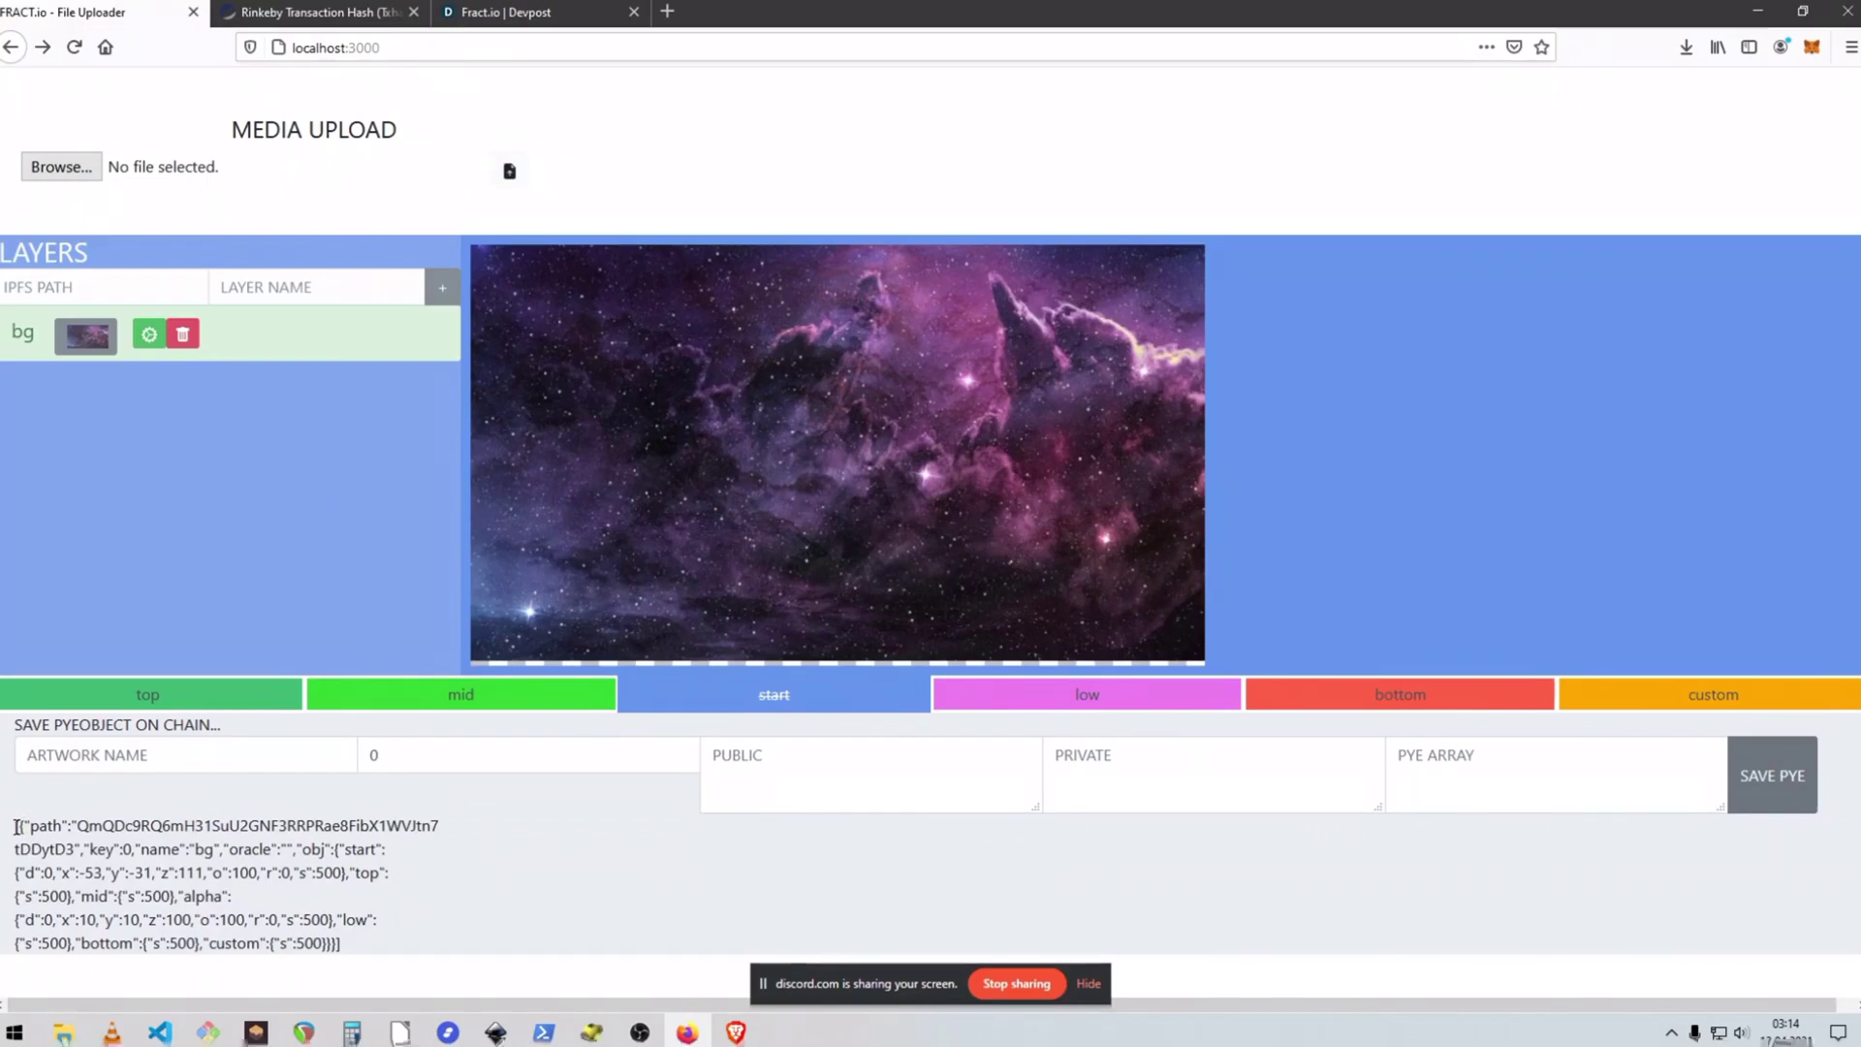
{"action": "left_click_drag", "start_coordinate": [16, 826], "coordinate": [369, 991]}
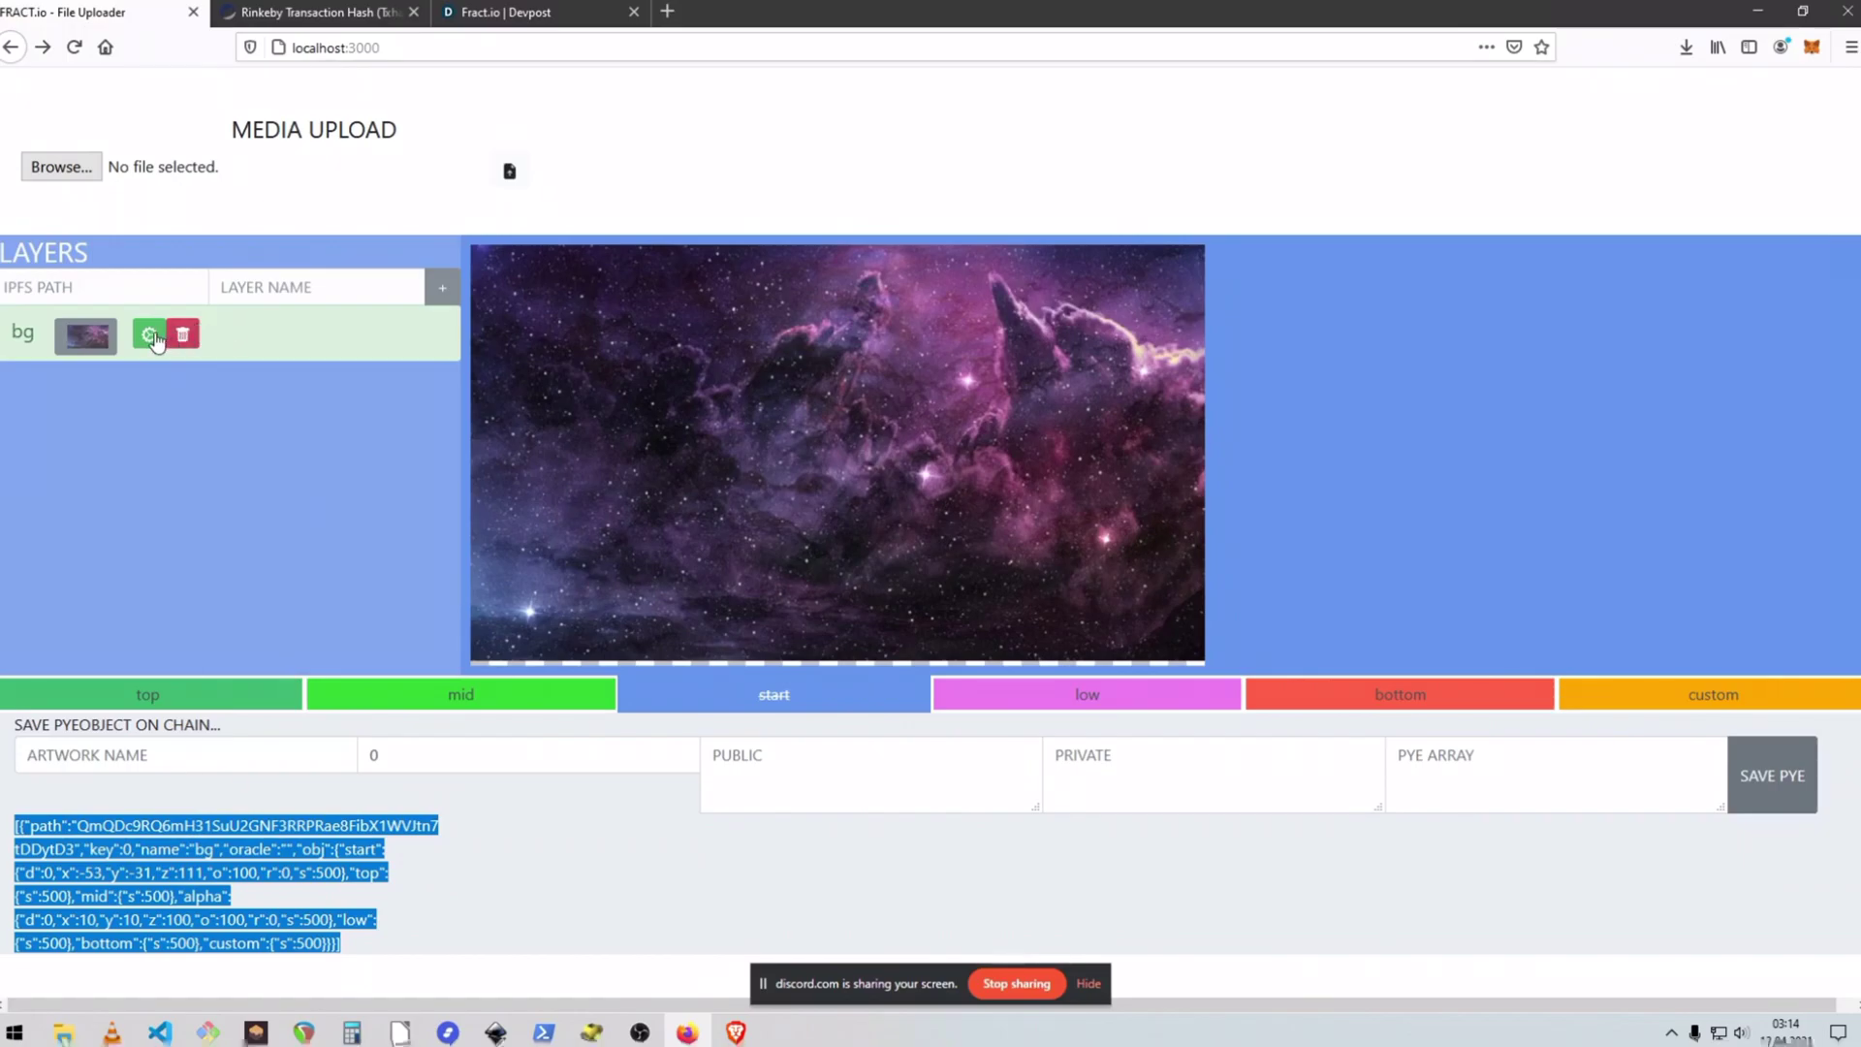
{"action": "left_click", "coordinate": [147, 694]}
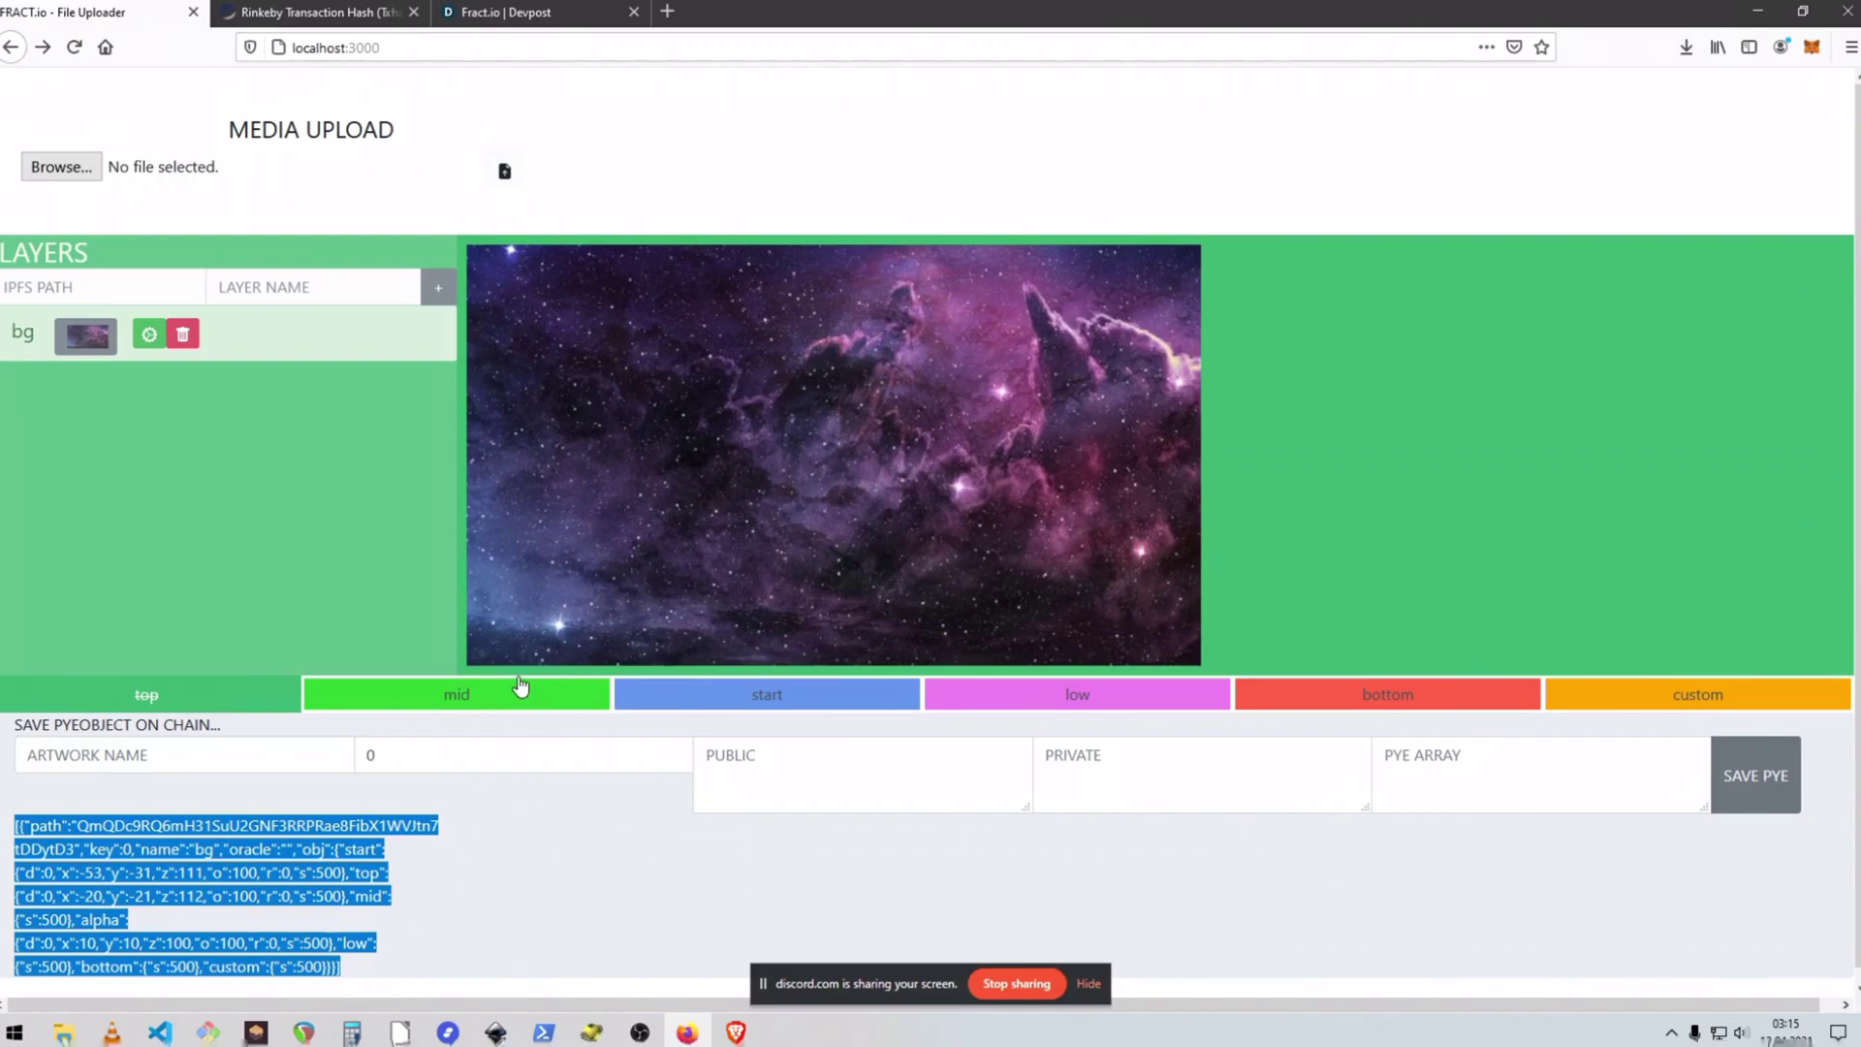
- Upload moon(1).png from the LINK folder through the media uploader
{"action": "left_click", "coordinate": [61, 166]}
{"action": "scroll", "coordinate": [696, 287], "scroll_direction": "up", "scroll_amount": 1}
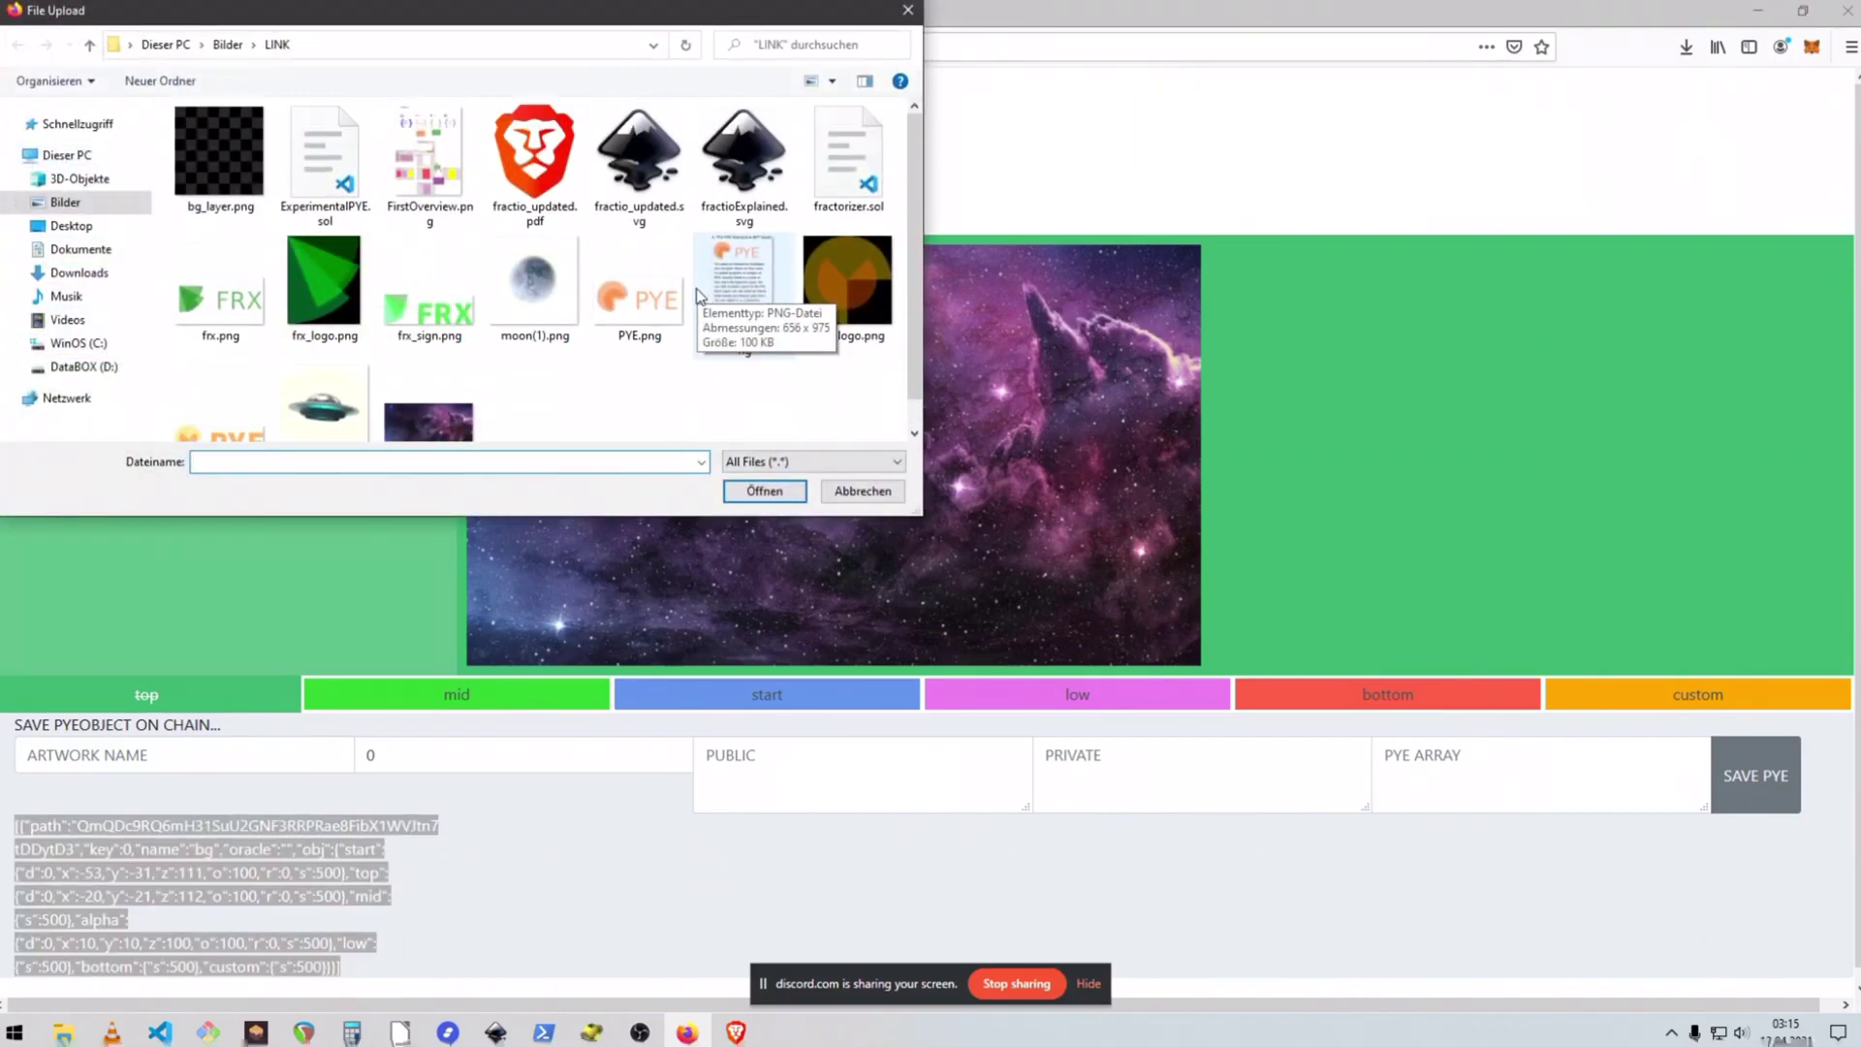
{"action": "left_click", "coordinate": [530, 291]}
{"action": "double_click", "coordinate": [530, 290]}
{"action": "left_click", "coordinate": [504, 170]}
- Copy the moon image's IPFS hash and add it as a new layer named moon
{"action": "left_click", "coordinate": [1193, 379]}
{"action": "left_click", "coordinate": [60, 482]}
{"action": "key", "text": "ctrl+v"}
{"action": "left_click", "coordinate": [346, 474]}
{"action": "type", "text": "moon"}
{"action": "left_click", "coordinate": [438, 489]}
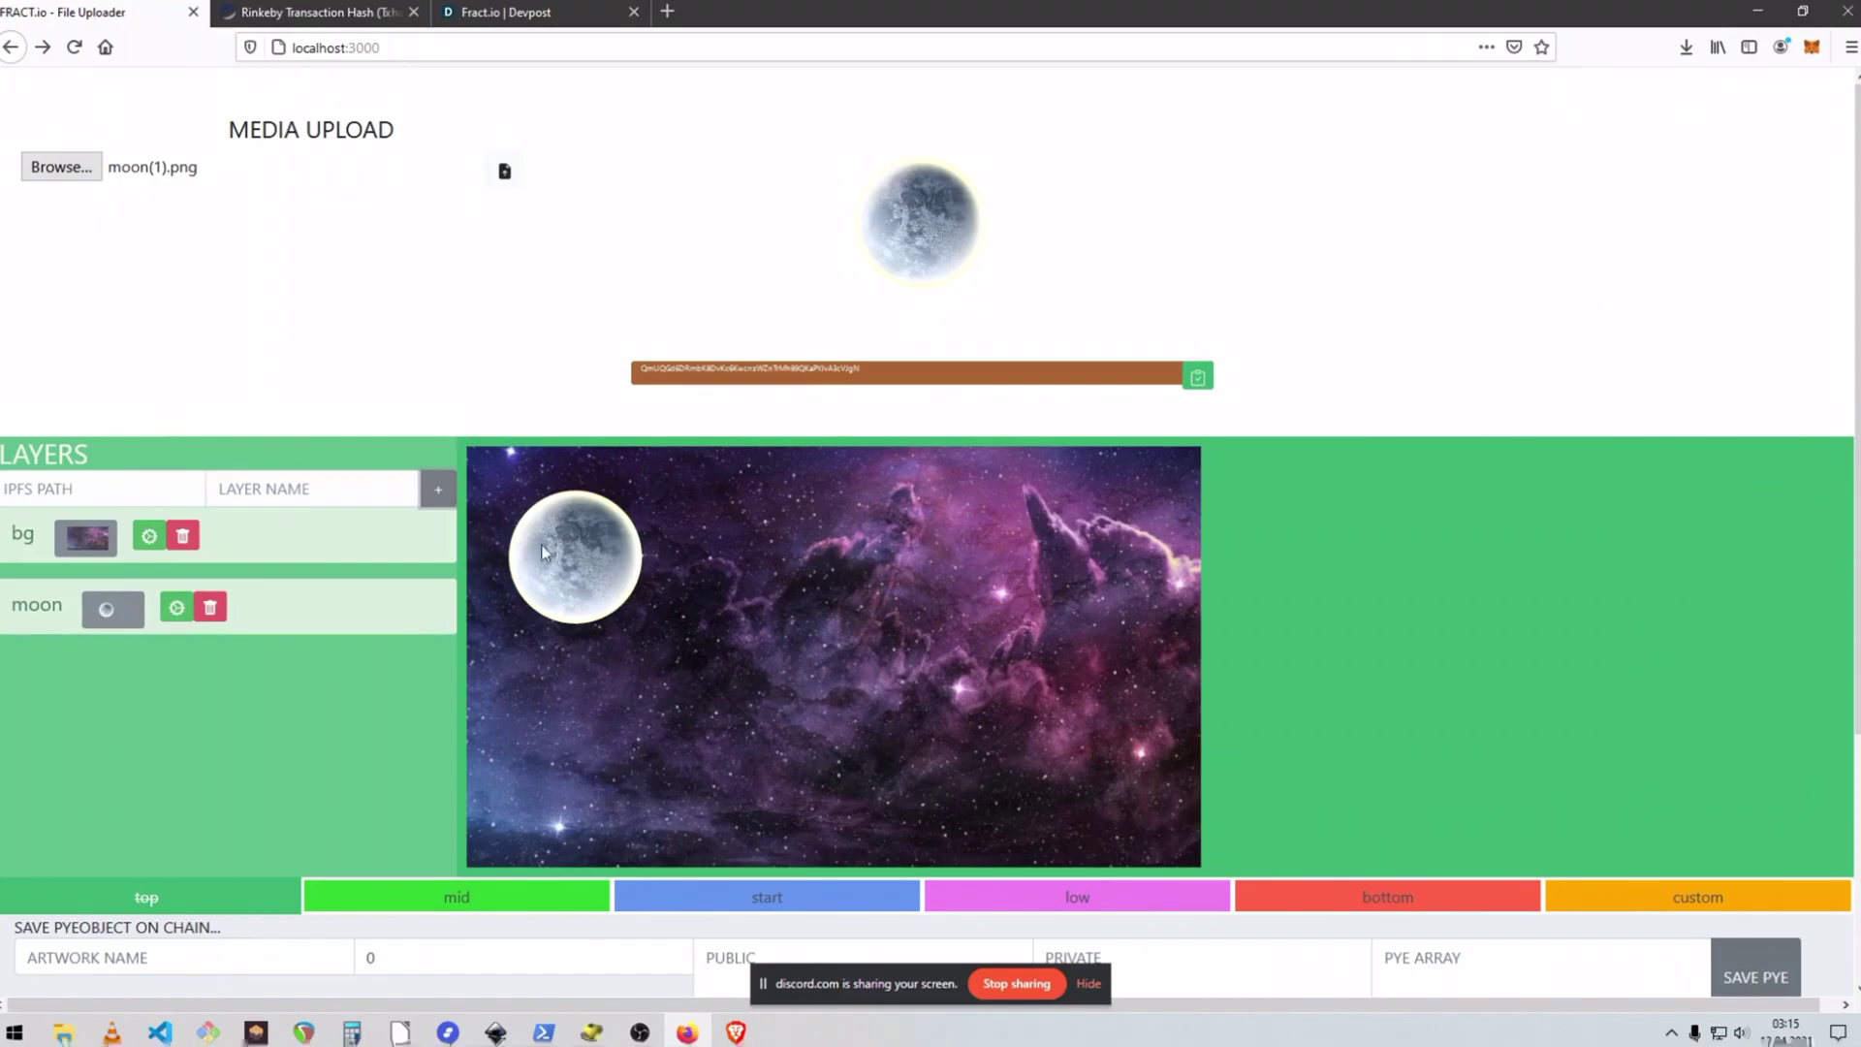
- Adjust the moon layer's top keyframe to X position -96, Y position 25, scale 37 and rotation 50
{"action": "left_click", "coordinate": [153, 606]}
{"action": "left_click_drag", "start_coordinate": [347, 441], "coordinate": [353, 441]}
{"action": "left_click_drag", "start_coordinate": [582, 548], "coordinate": [263, 545]}
{"action": "mouse_move", "coordinate": [365, 656]}
{"action": "left_mouse_down"}
{"action": "mouse_move", "coordinate": [416, 656]}
{"action": "mouse_move", "coordinate": [400, 657]}
{"action": "left_mouse_up"}
{"action": "left_click_drag", "start_coordinate": [353, 441], "coordinate": [382, 491]}
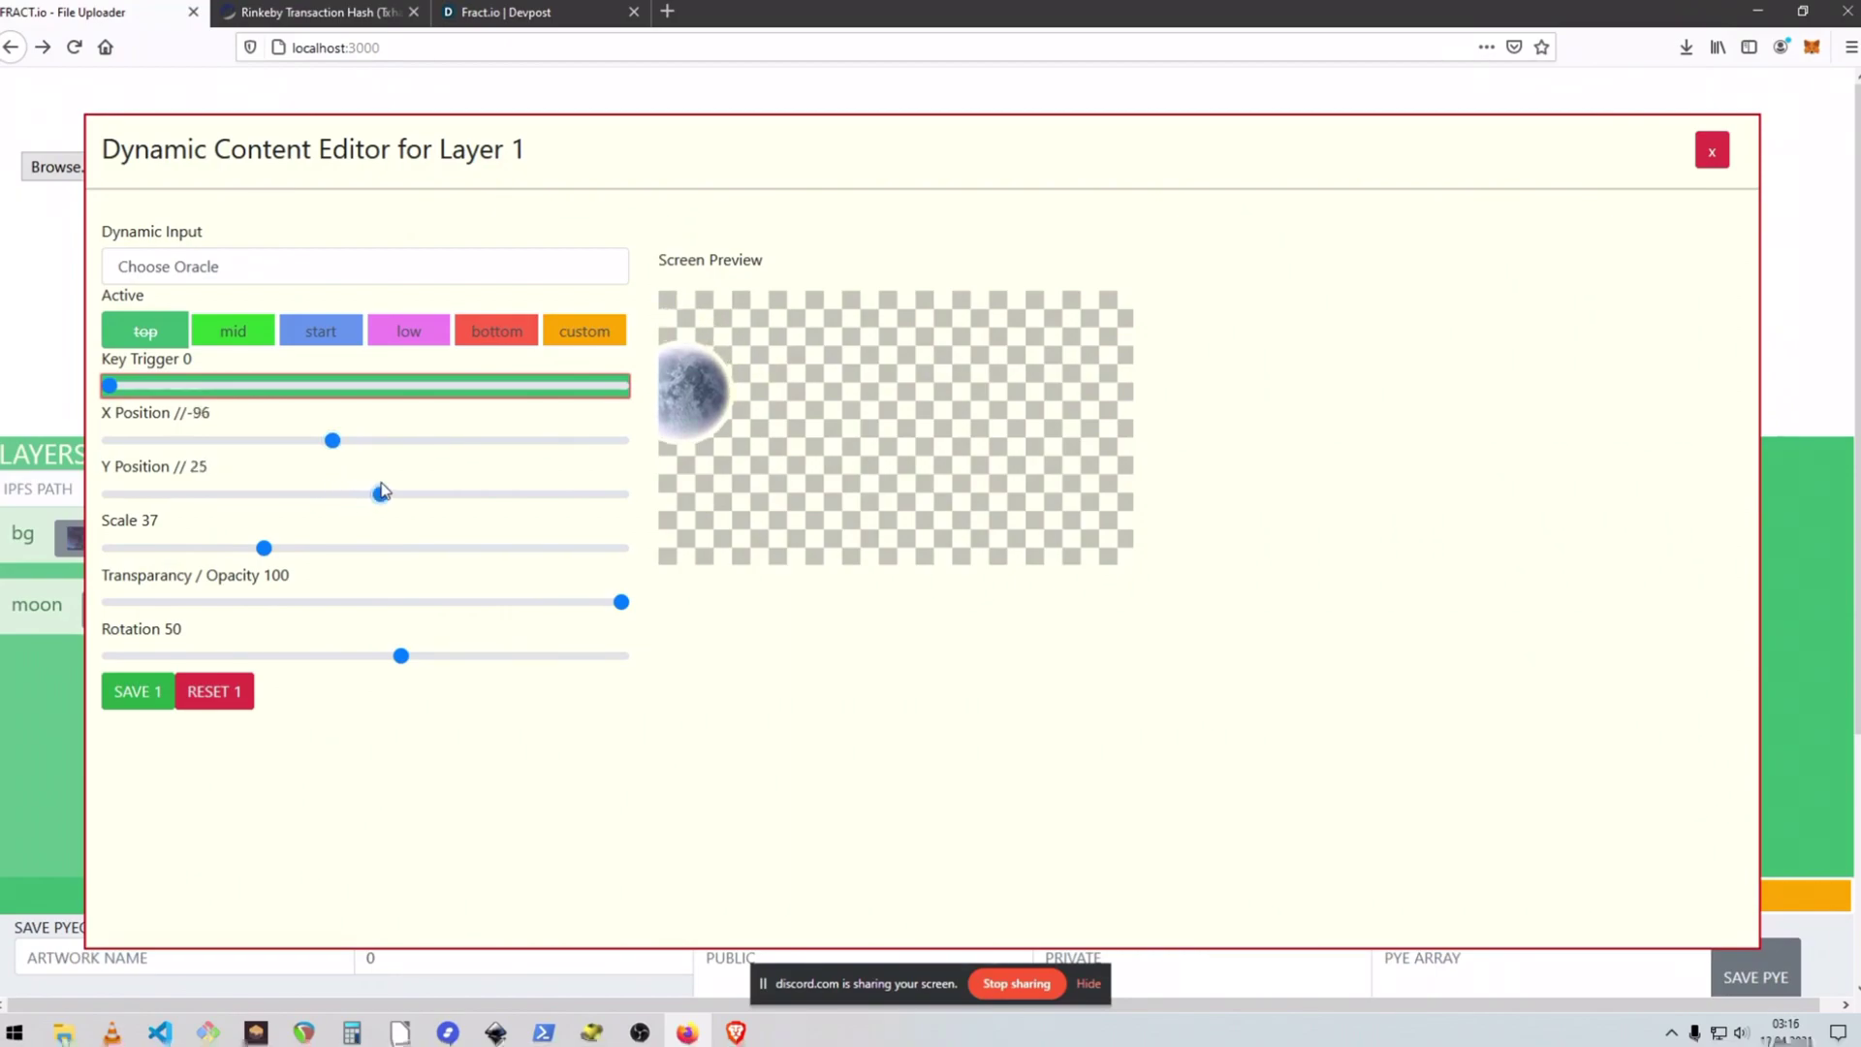
- Tie the moon's top keyframe to the LINK price oracle and set its key trigger to 38
{"action": "left_click", "coordinate": [135, 333]}
{"action": "left_click", "coordinate": [197, 271]}
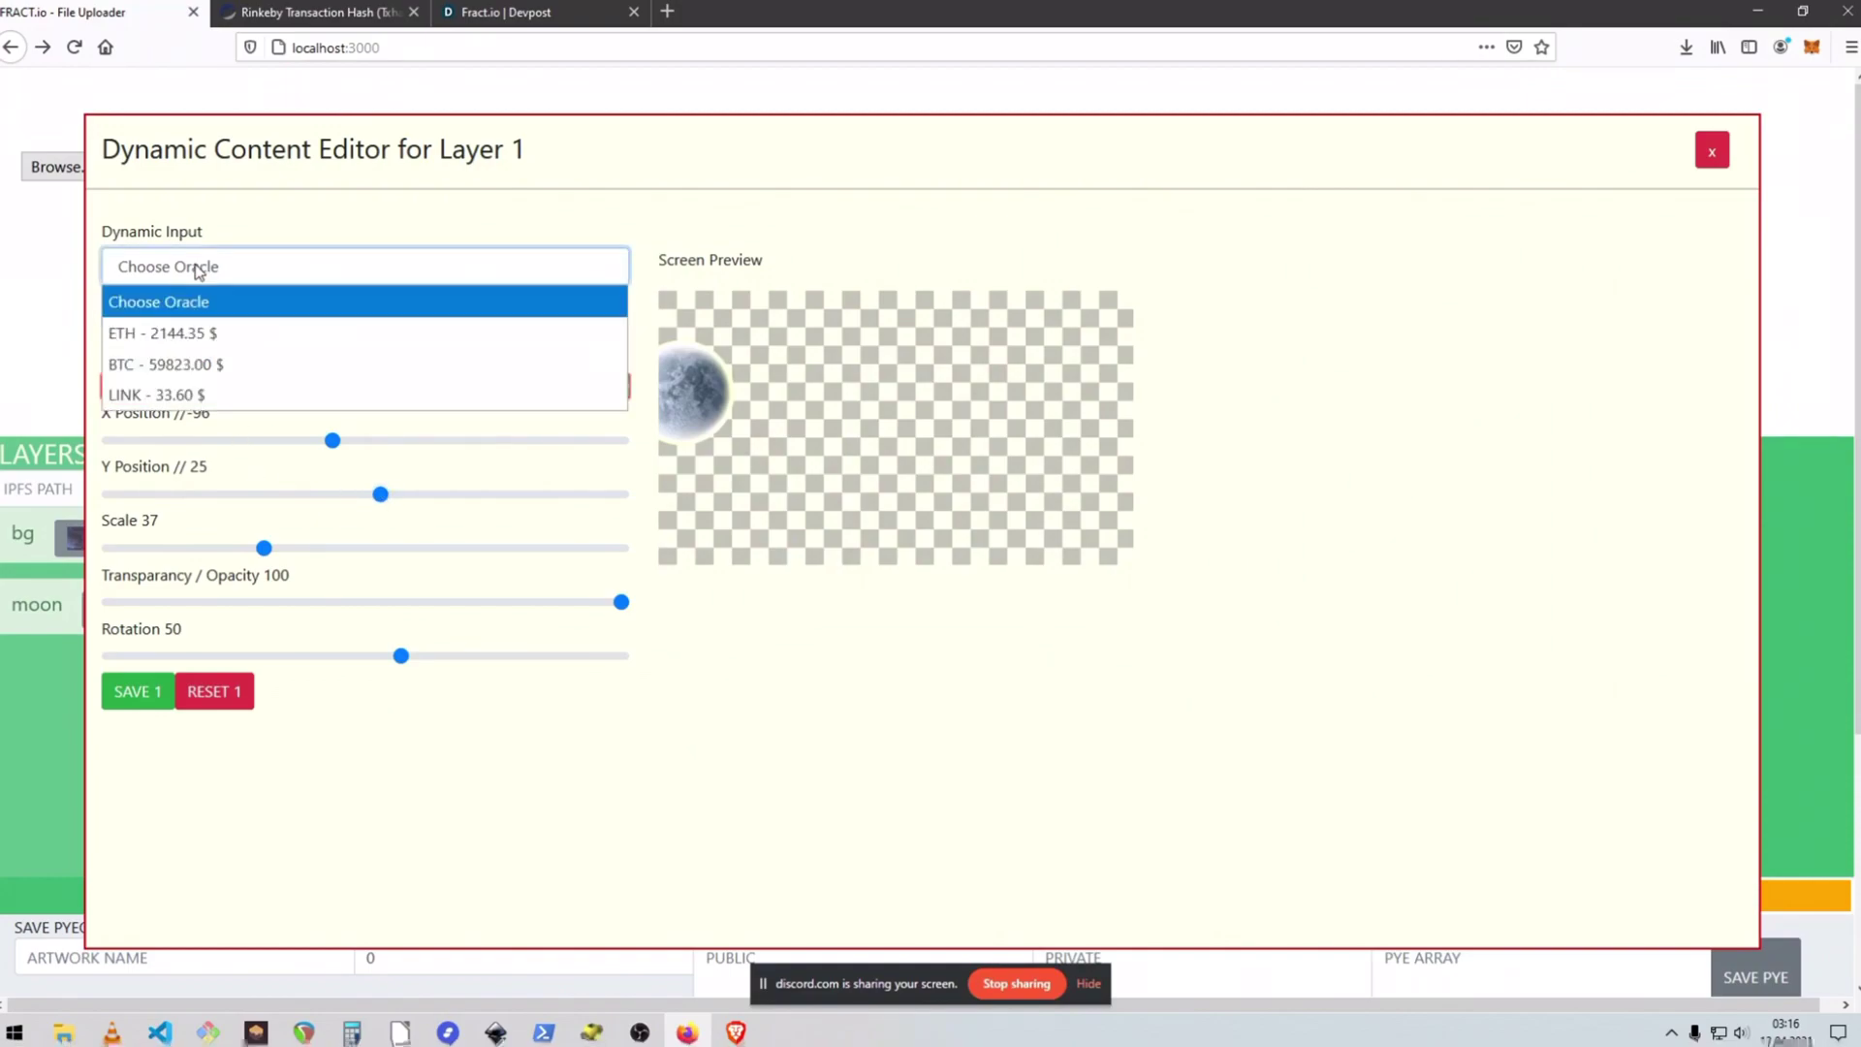
{"action": "left_click", "coordinate": [181, 395]}
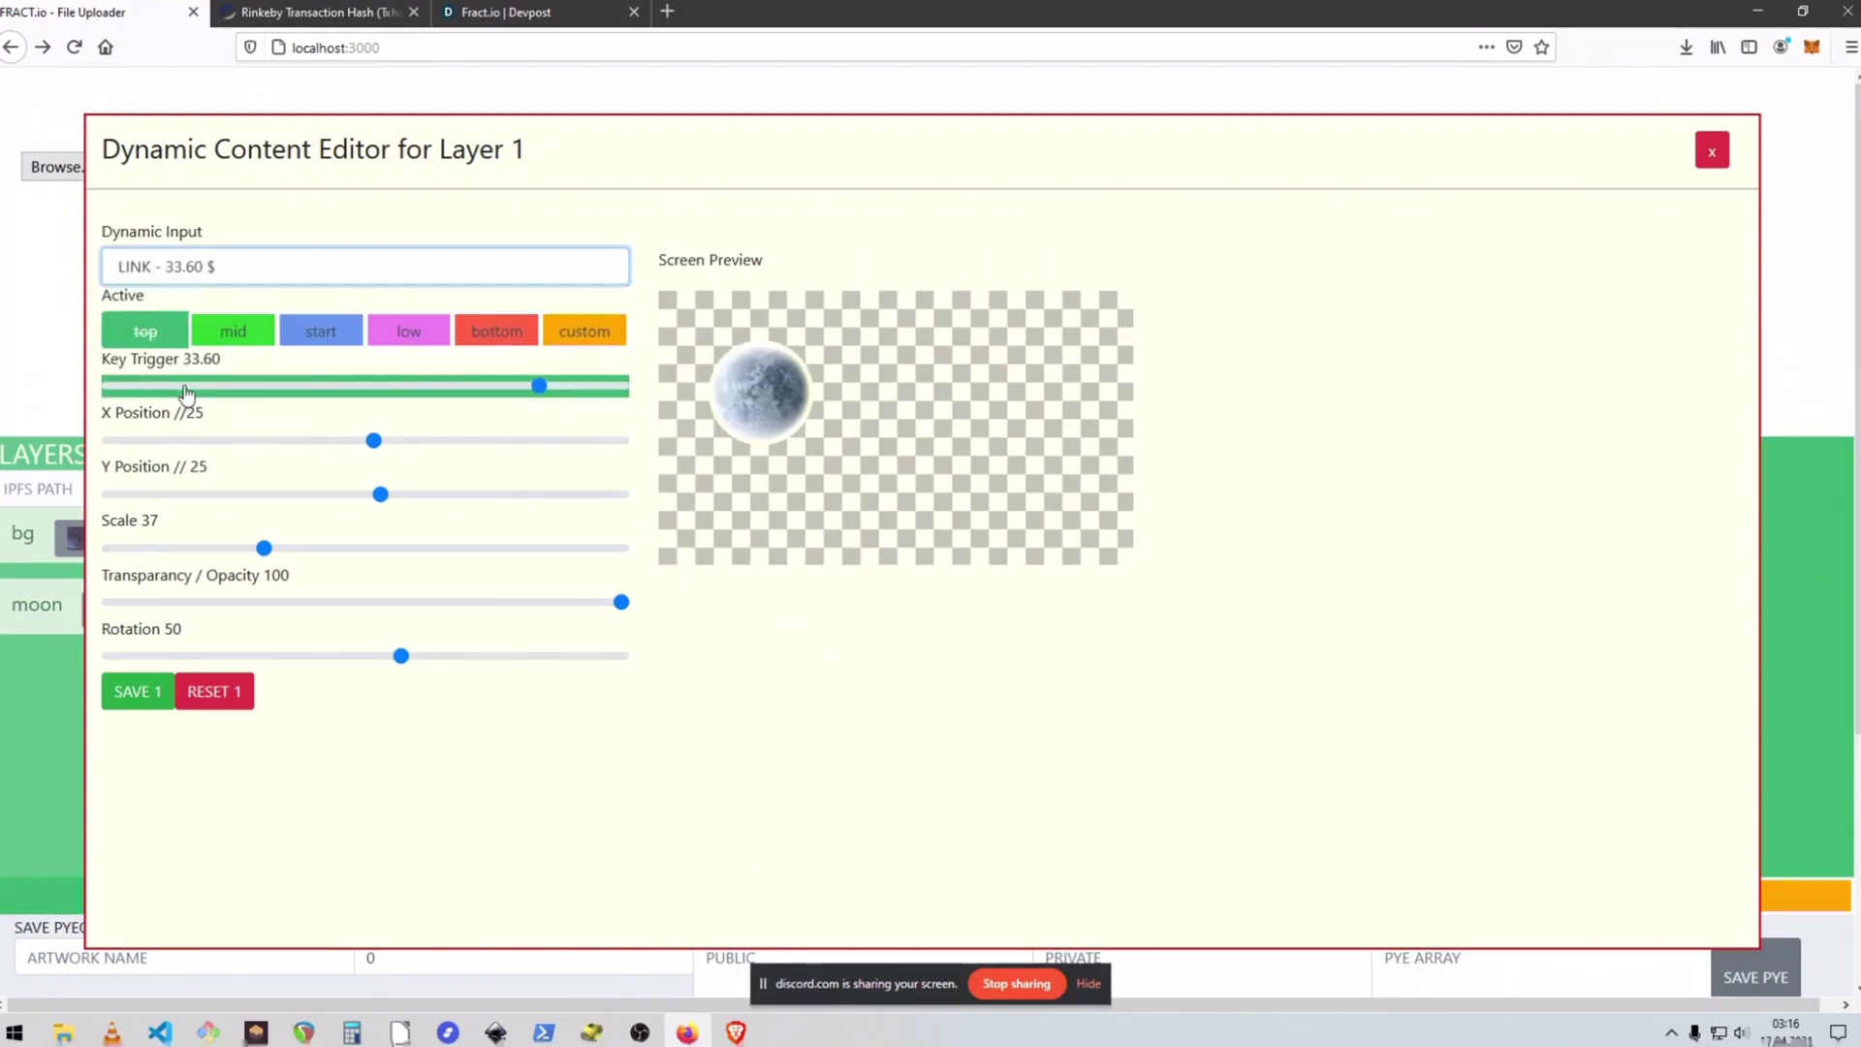
{"action": "left_click", "coordinate": [565, 392]}
{"action": "left_click", "coordinate": [566, 392]}
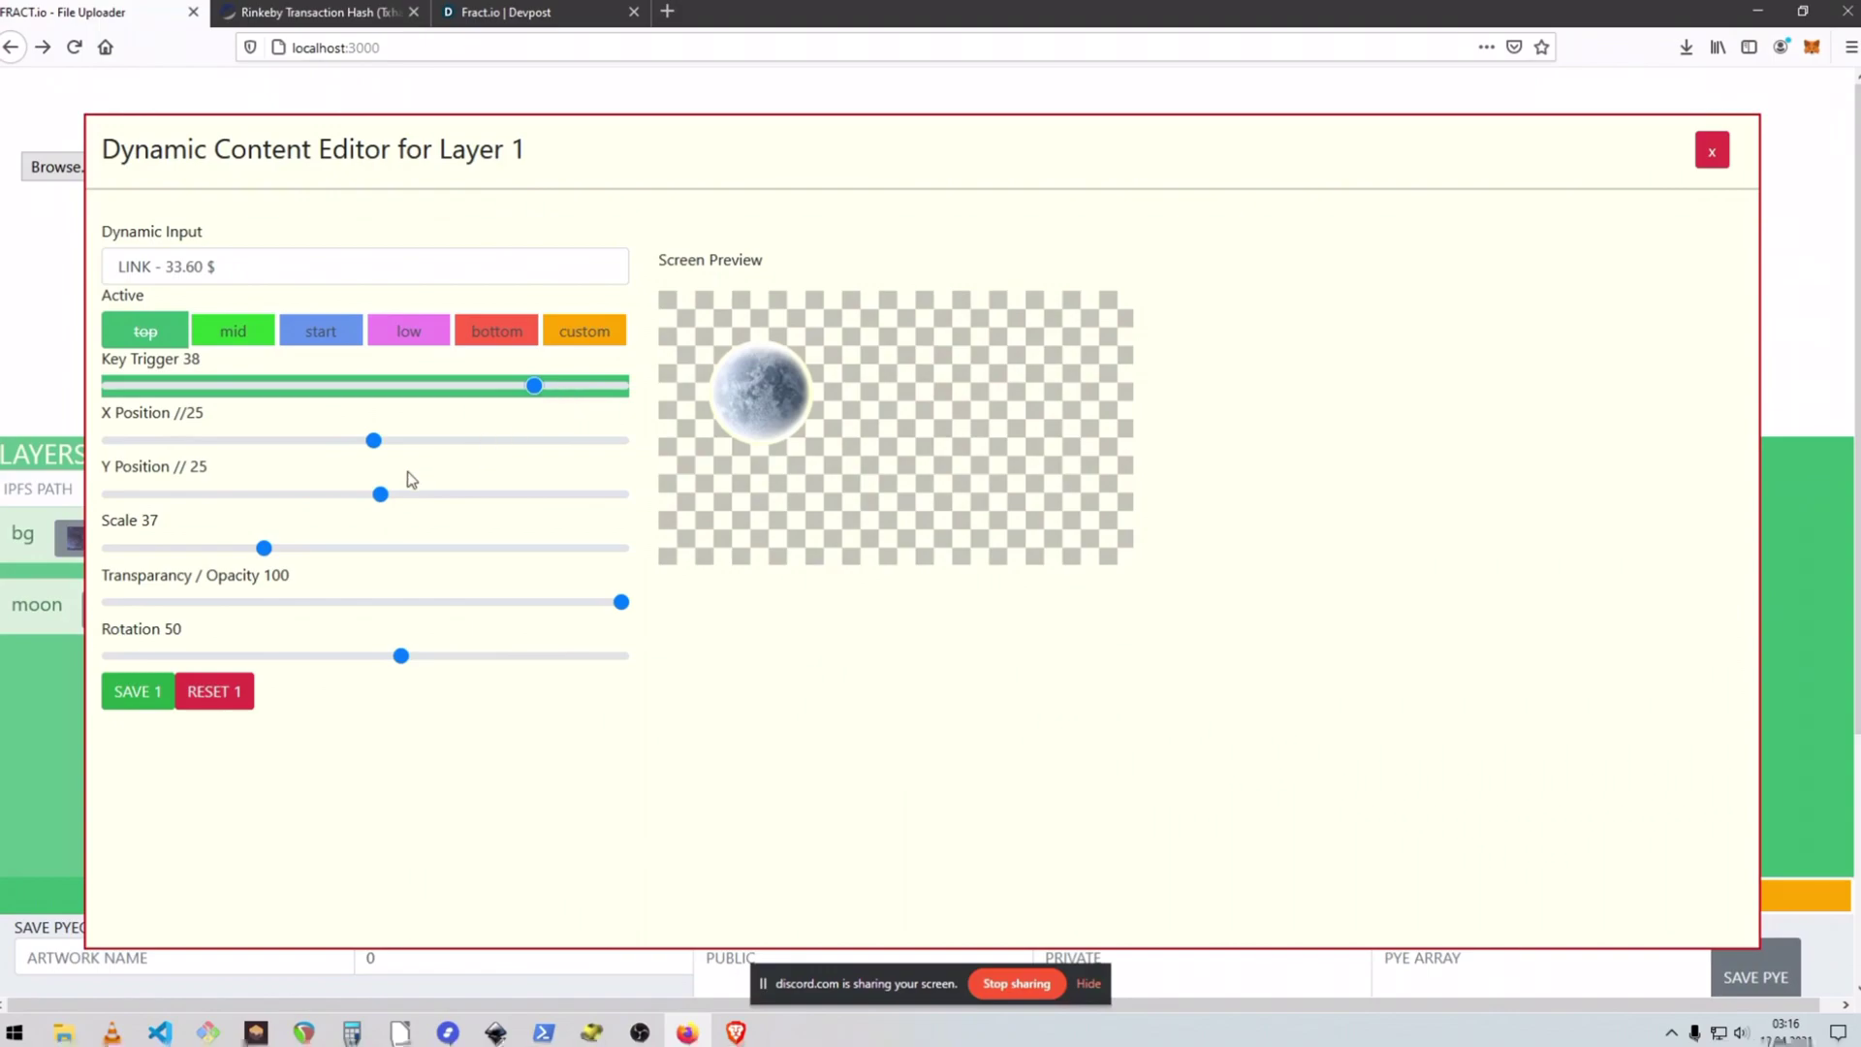
- Reposition the moon in the top keyframe to X -56 and Y 42, and save the layer
{"action": "left_click_drag", "start_coordinate": [374, 440], "coordinate": [329, 441]}
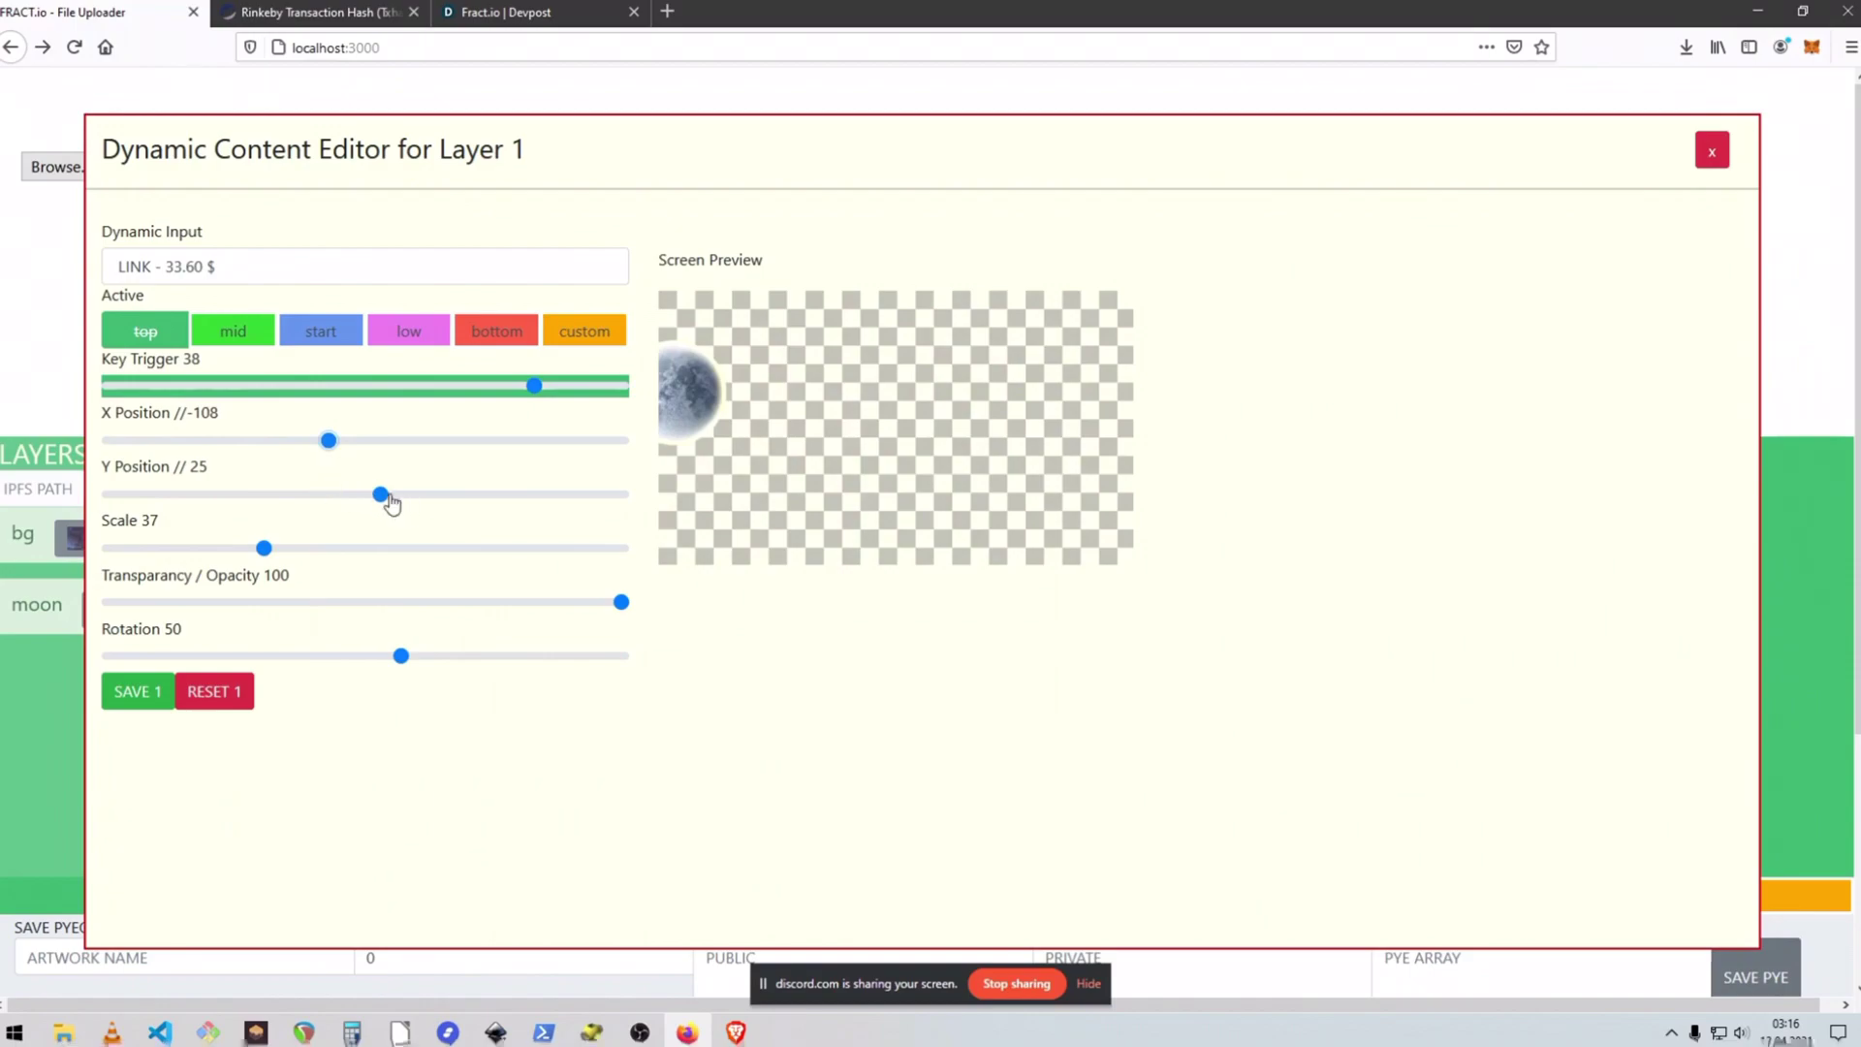
{"action": "left_click_drag", "start_coordinate": [387, 497], "coordinate": [349, 446]}
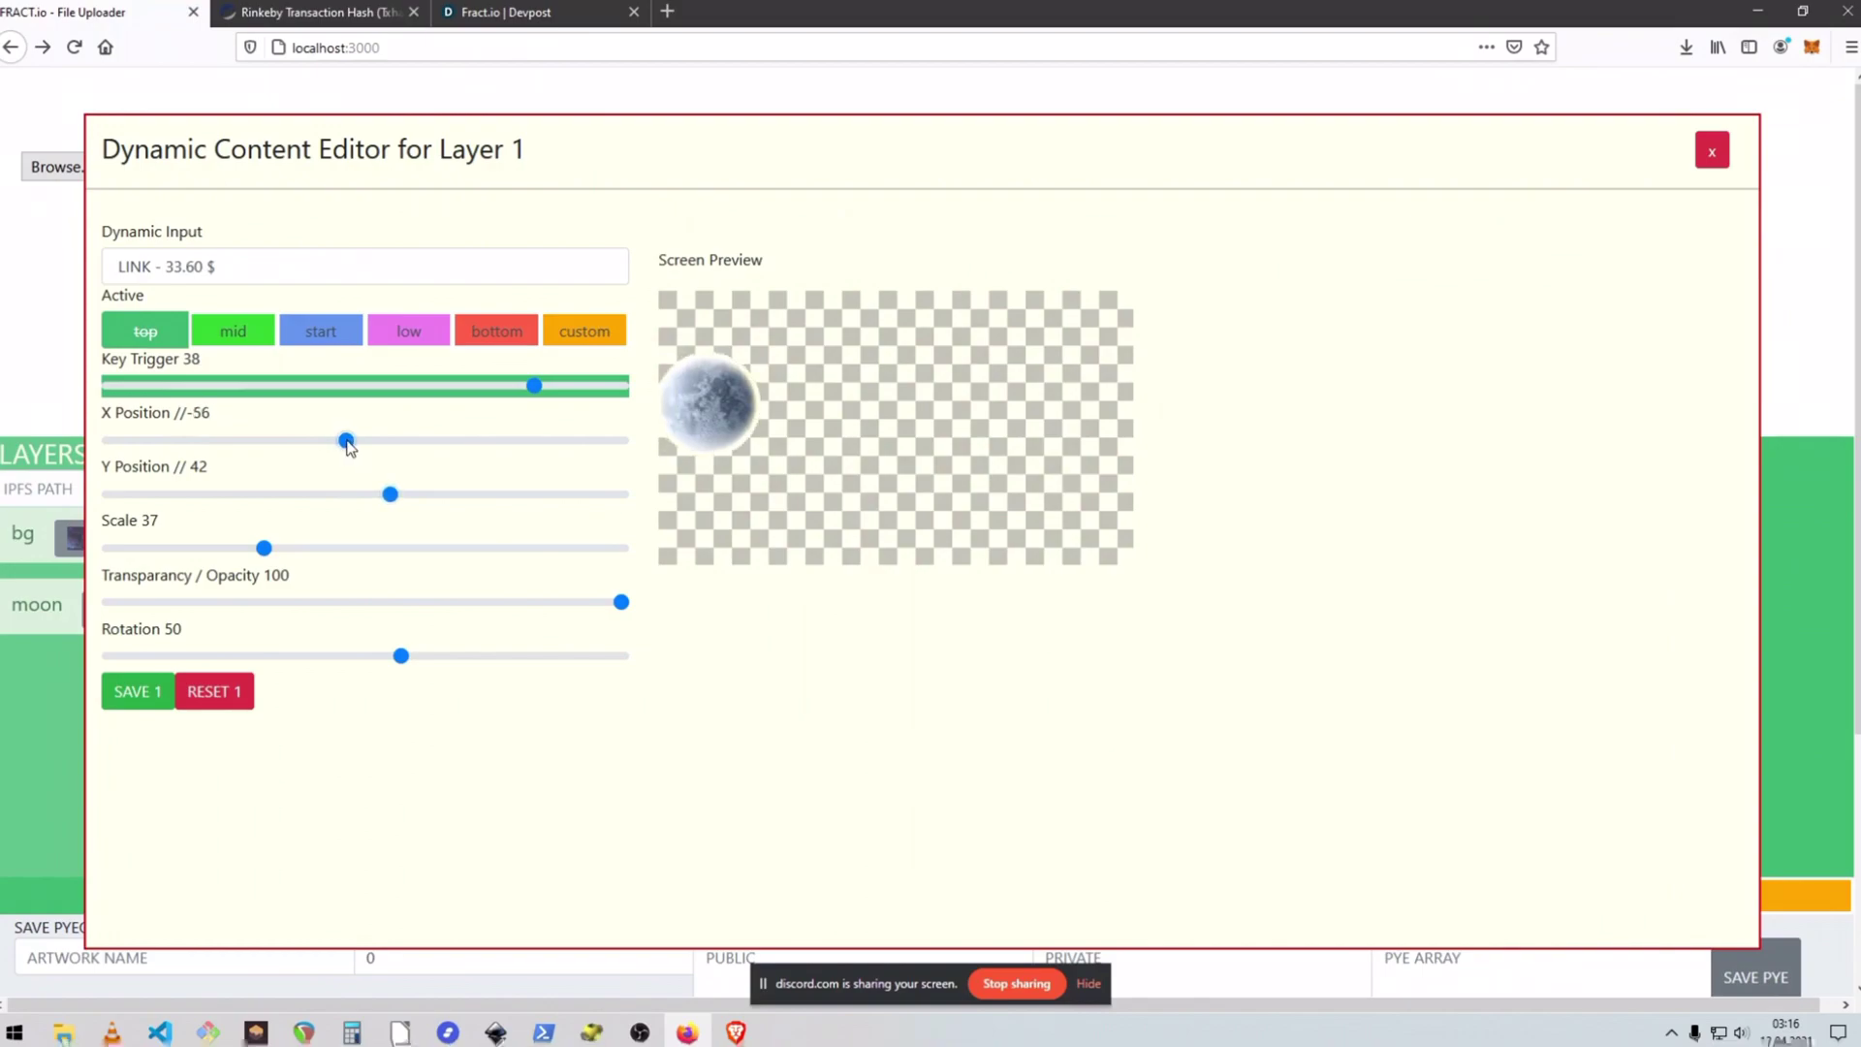
{"action": "left_click", "coordinate": [145, 694]}
- Select the LINK oracle for the moon's bottom keyframe and set its key trigger to 29
{"action": "left_click", "coordinate": [1411, 902]}
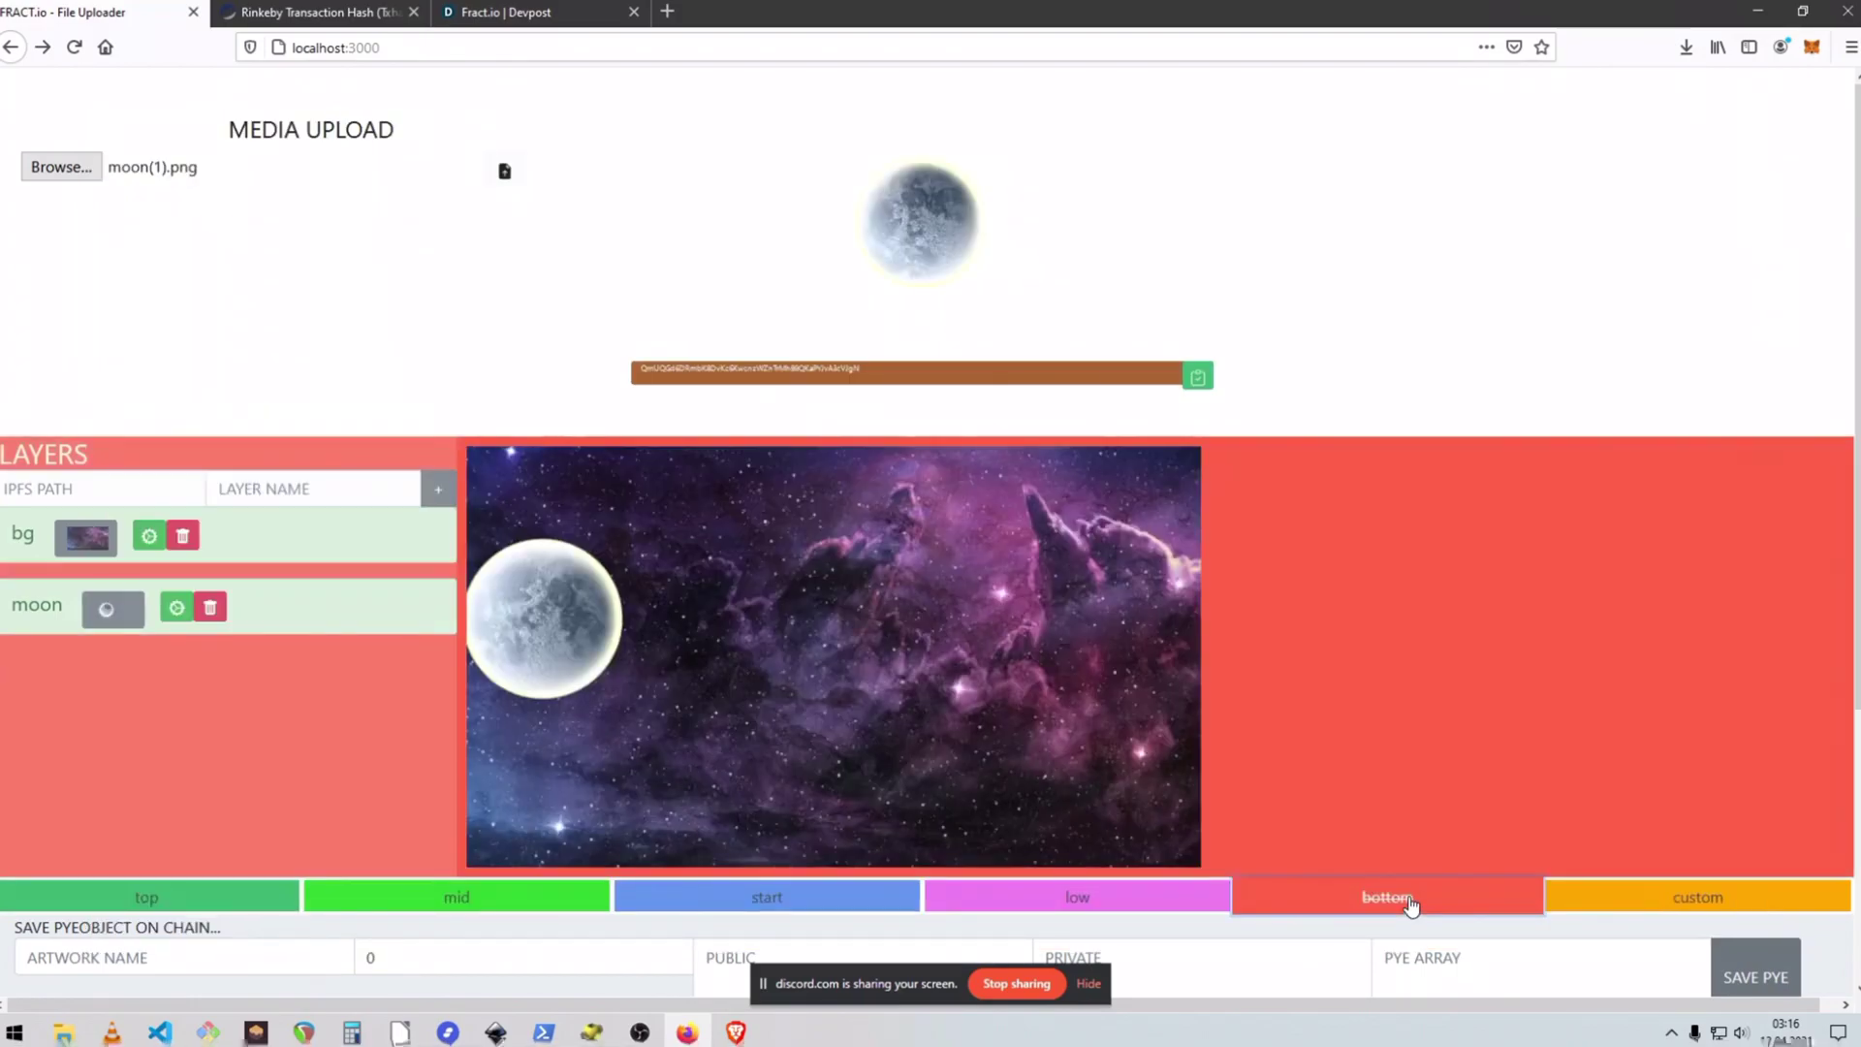
{"action": "left_click", "coordinate": [176, 608]}
{"action": "left_click", "coordinate": [201, 274]}
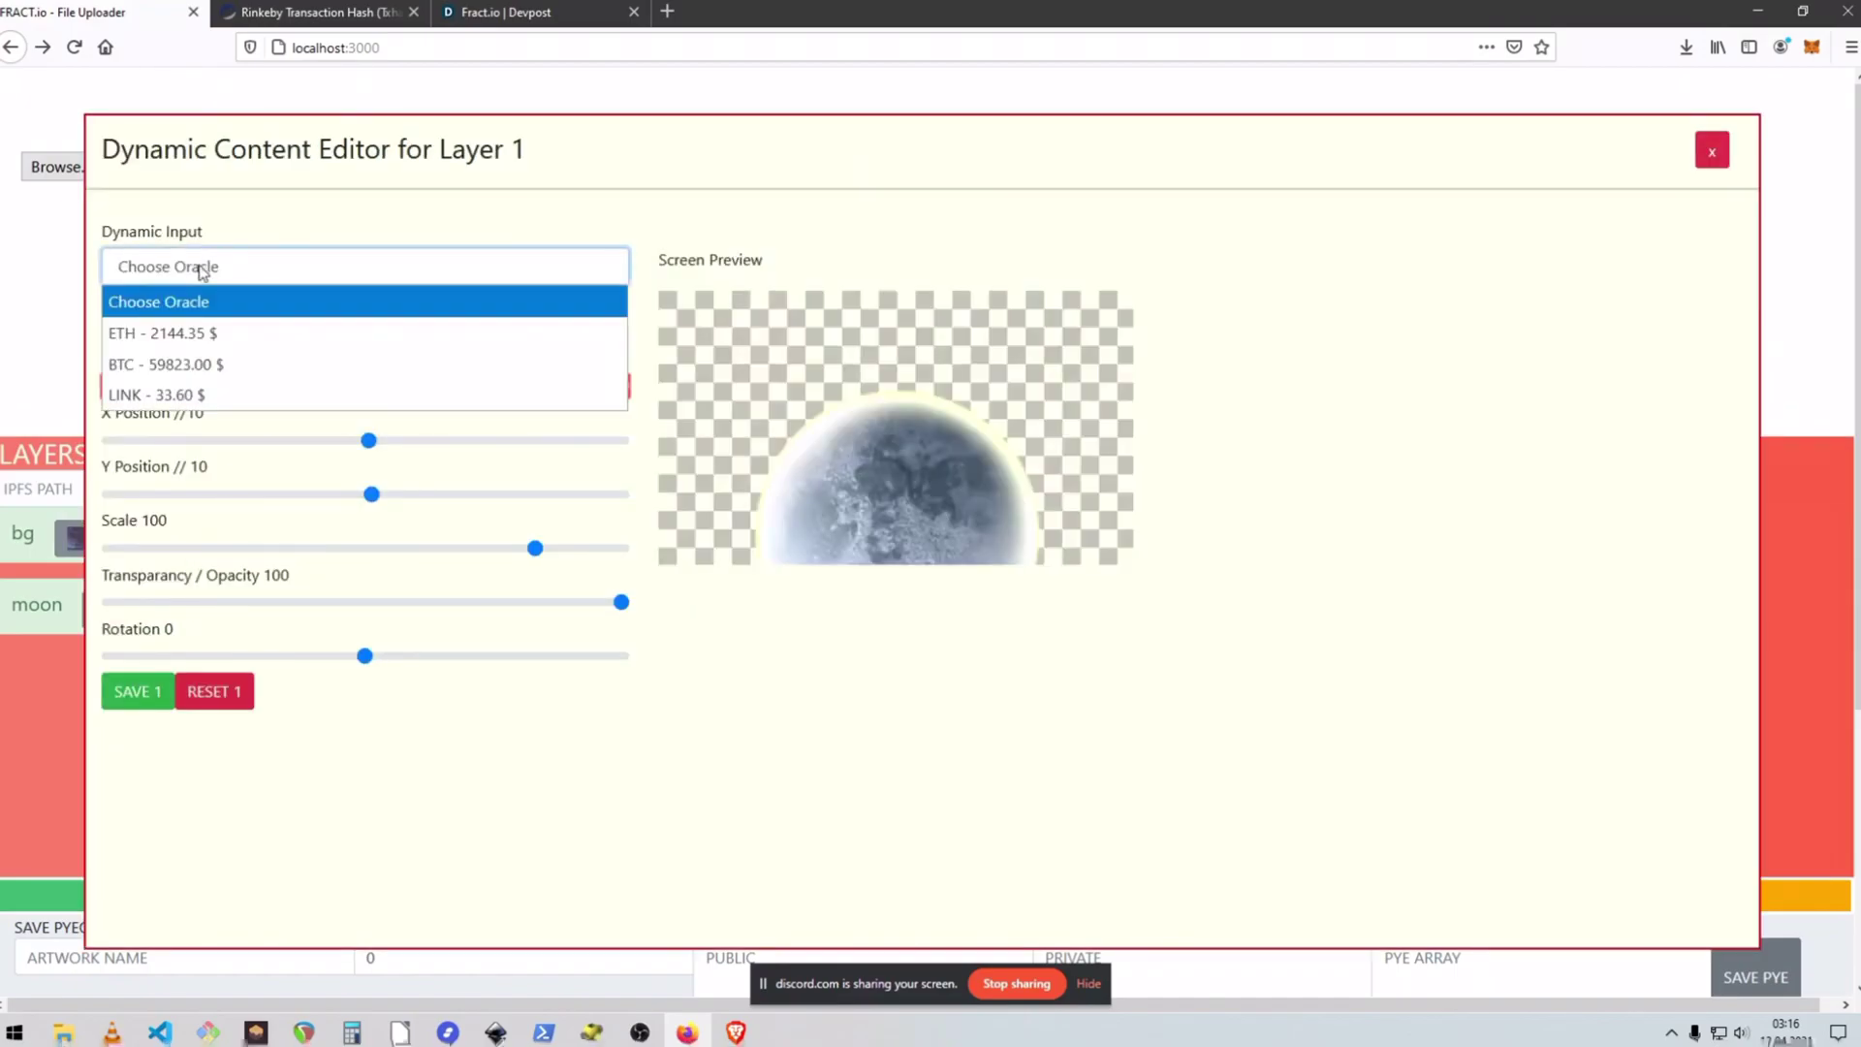
{"action": "left_click", "coordinate": [201, 392]}
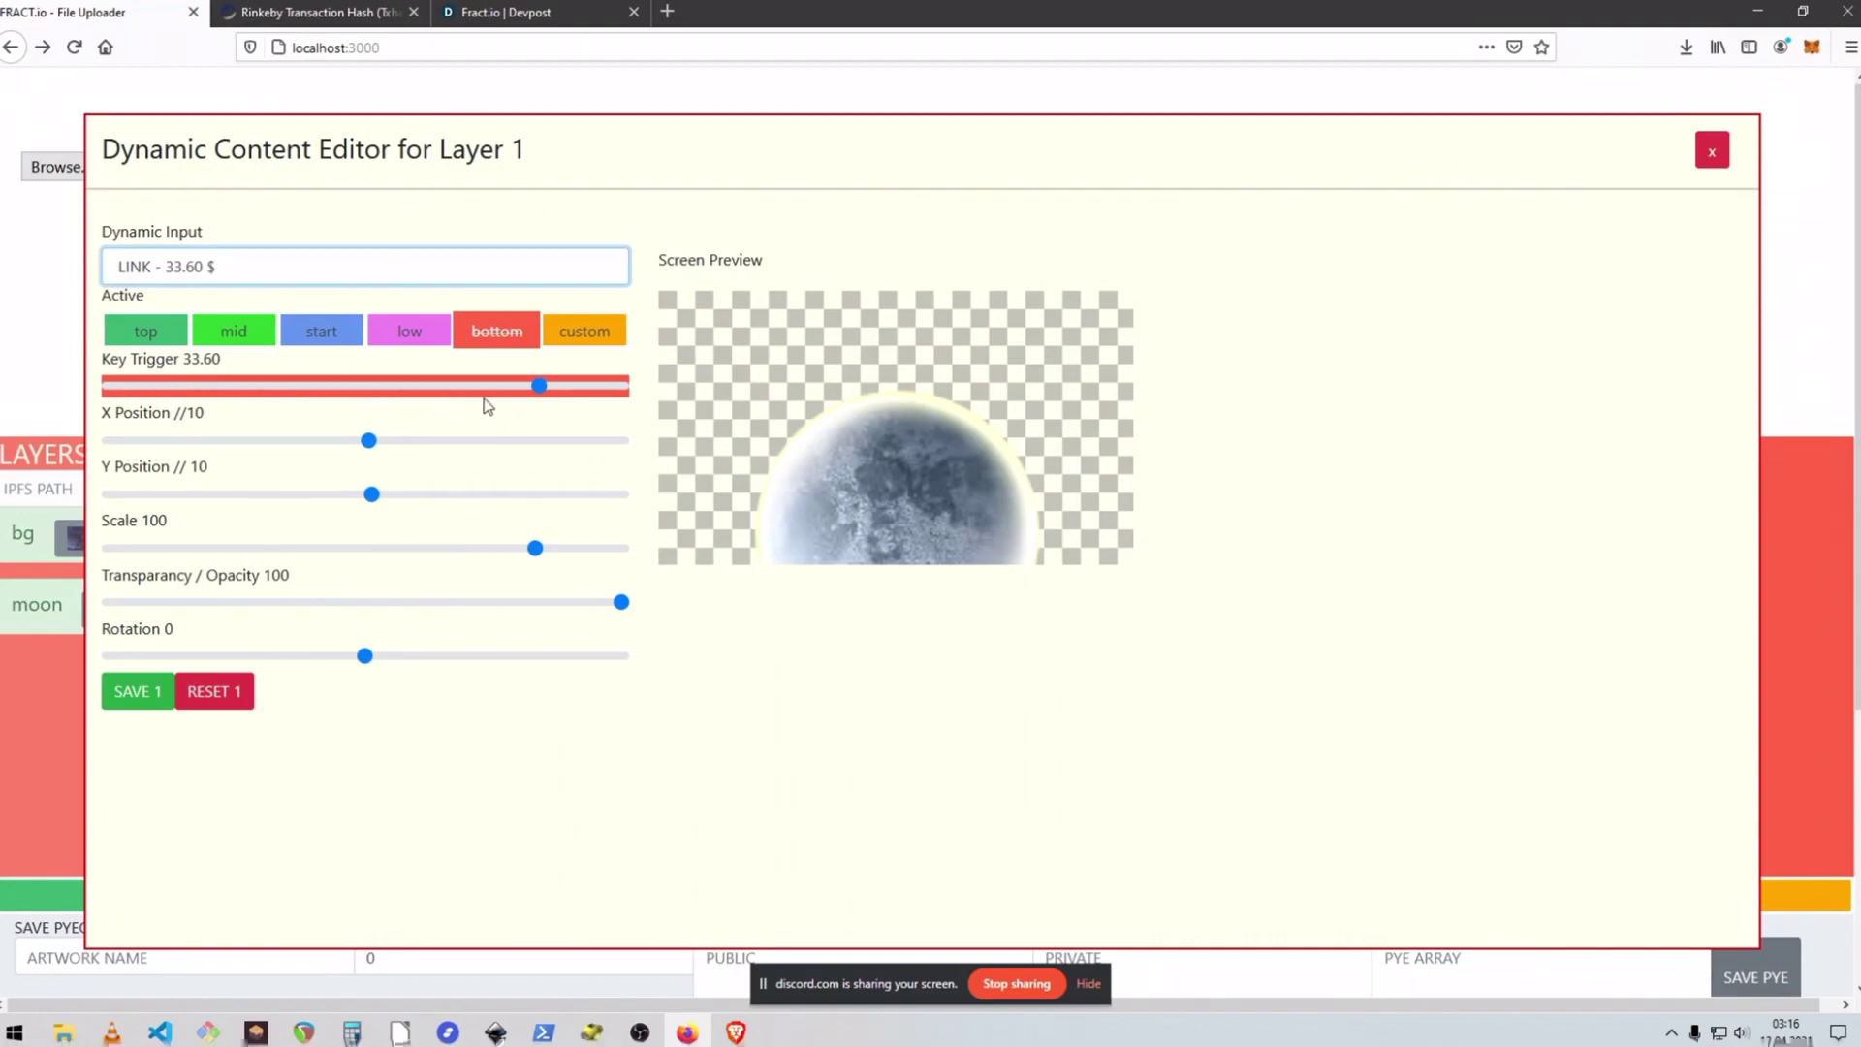
{"action": "left_click", "coordinate": [482, 393]}
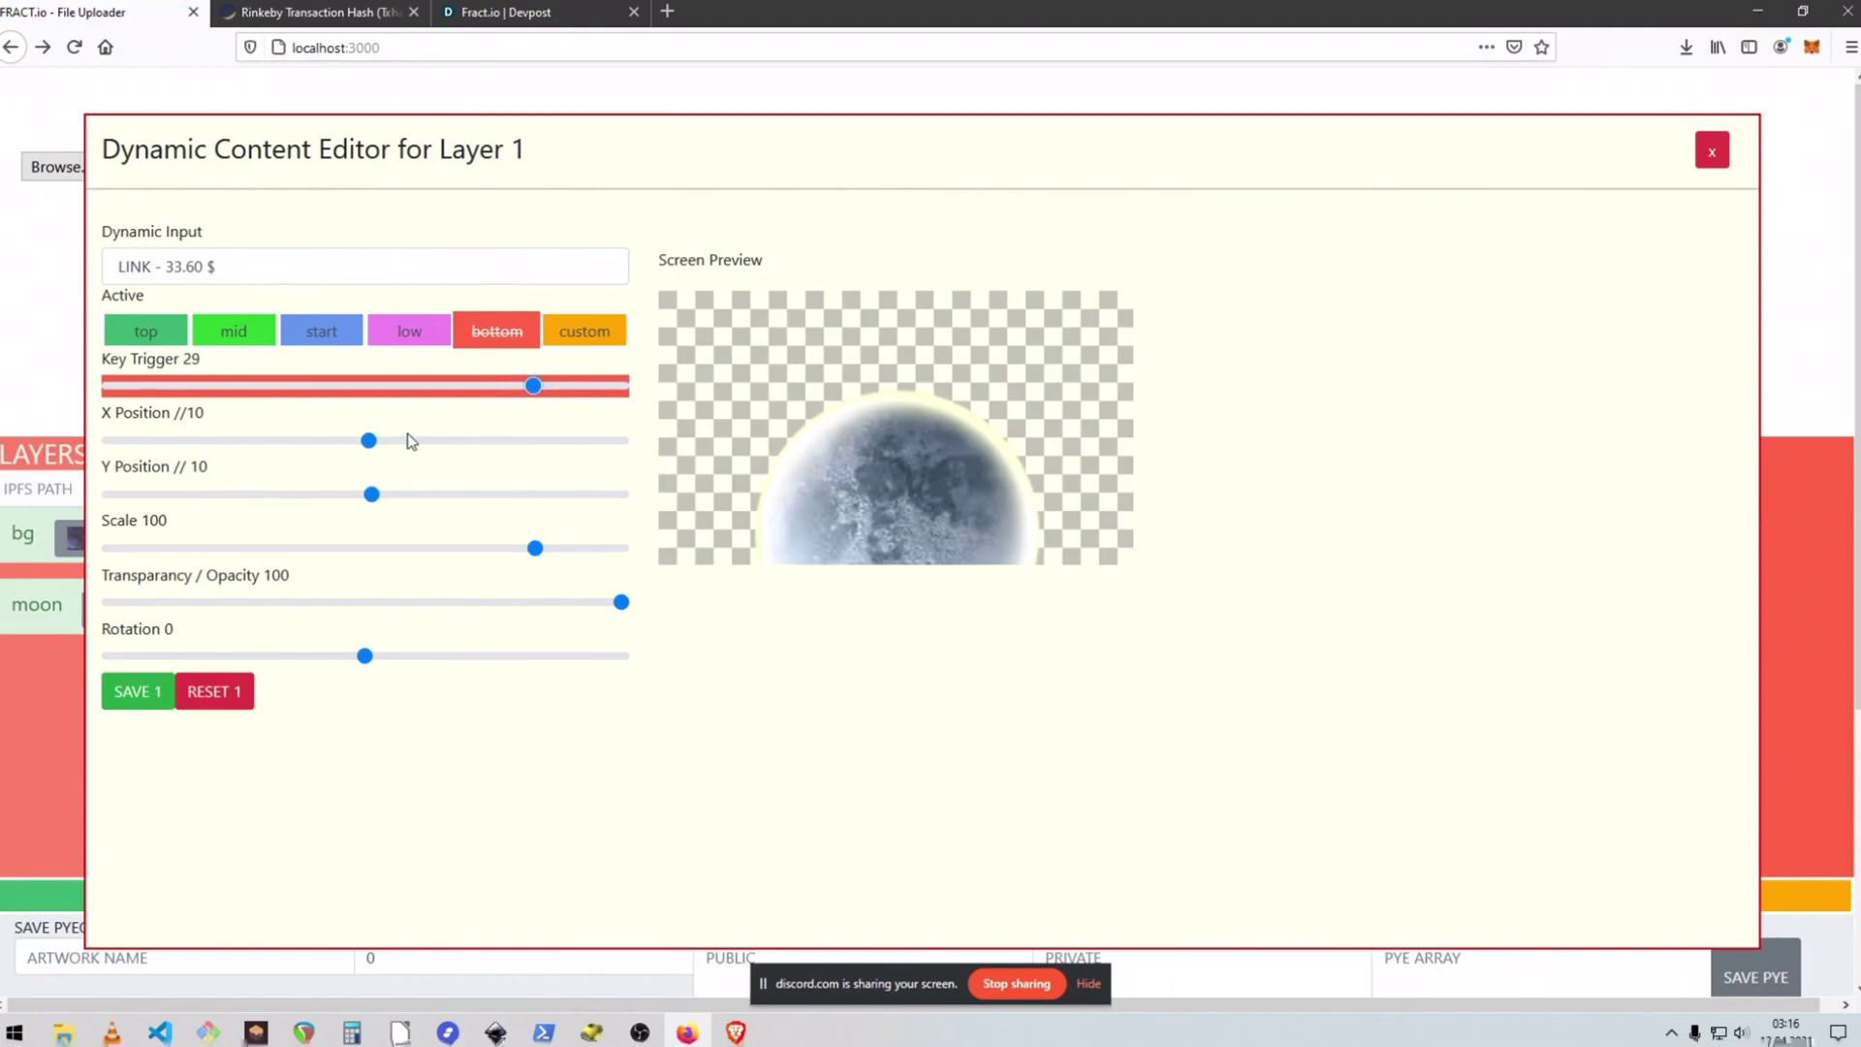
- Shrink the moon in the bottom keyframe, place it in the upper right part of the artwork, and save the layer
{"action": "left_click_drag", "start_coordinate": [522, 559], "coordinate": [320, 548]}
{"action": "left_click_drag", "start_coordinate": [369, 440], "coordinate": [521, 440]}
{"action": "left_click_drag", "start_coordinate": [374, 495], "coordinate": [226, 548]}
{"action": "left_click_drag", "start_coordinate": [521, 441], "coordinate": [501, 440]}
{"action": "left_click_drag", "start_coordinate": [329, 497], "coordinate": [353, 494]}
{"action": "left_click", "coordinate": [138, 691]}
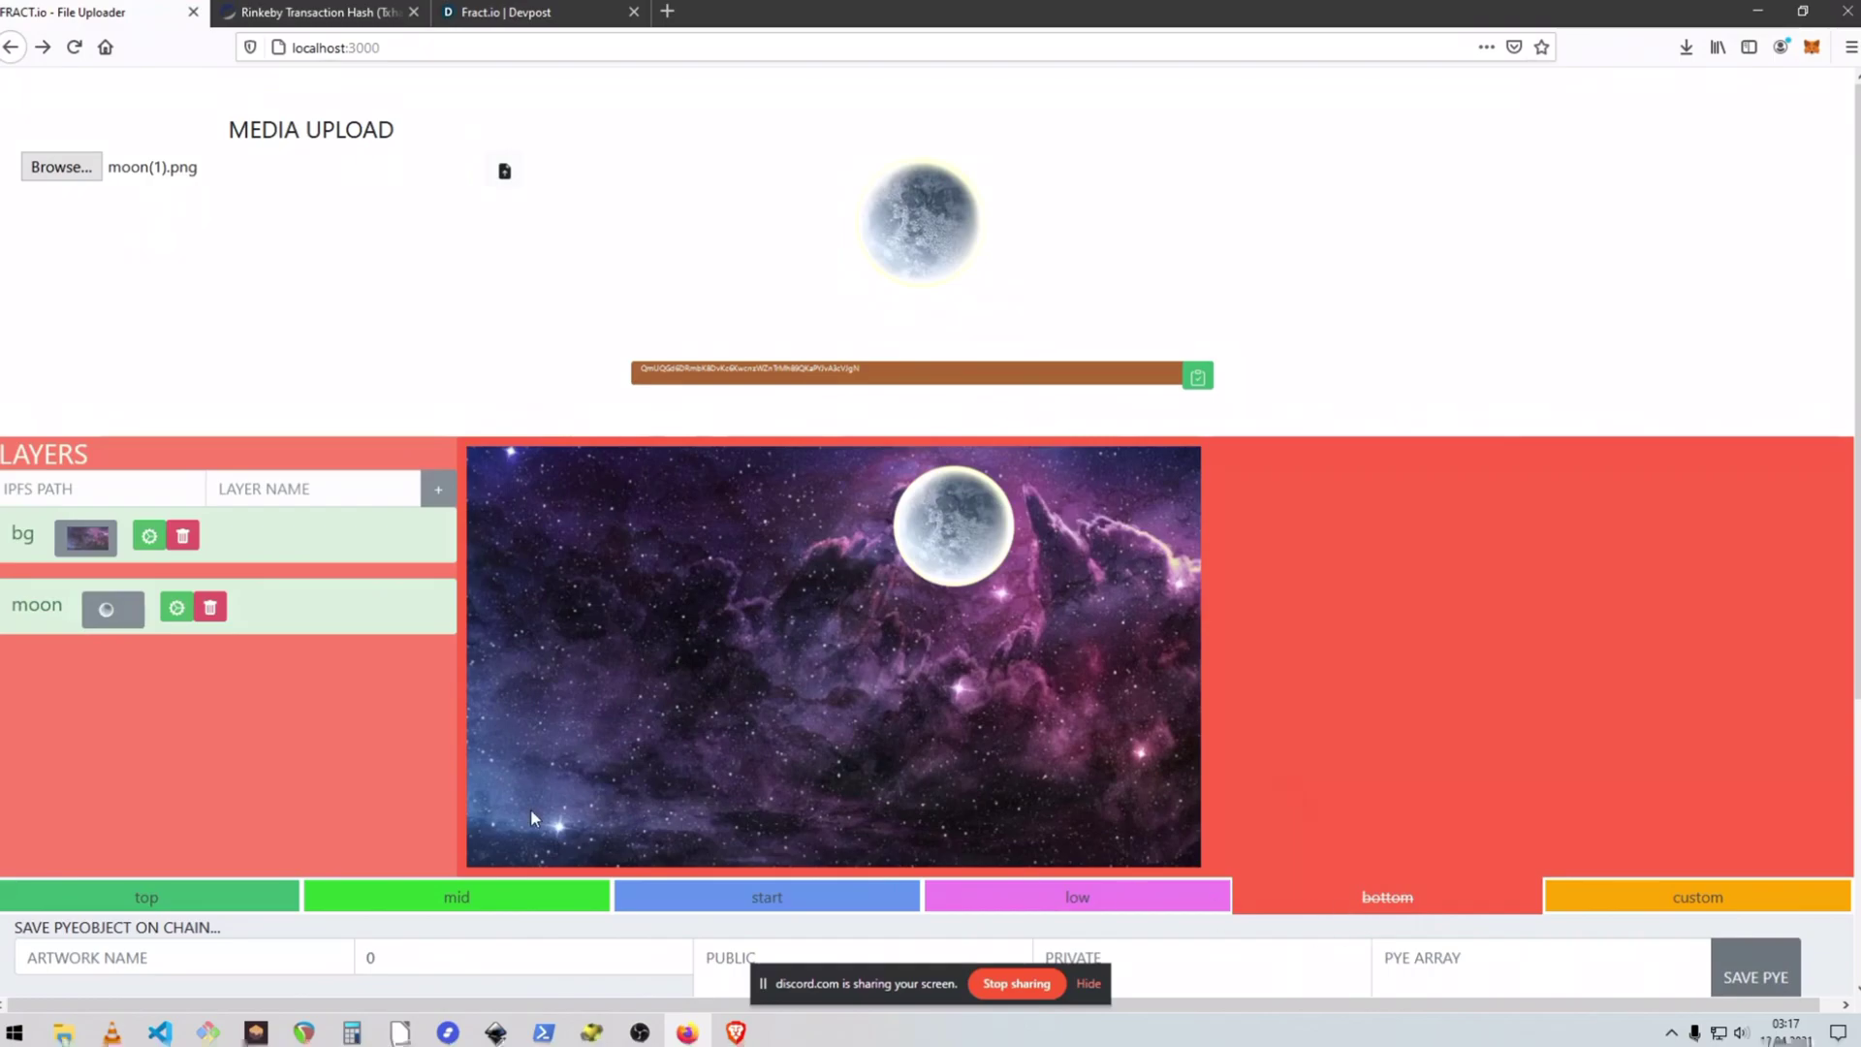
- Compare the moon's placement and size in the artwork's top and bottom keyframes
{"action": "left_click", "coordinate": [184, 894]}
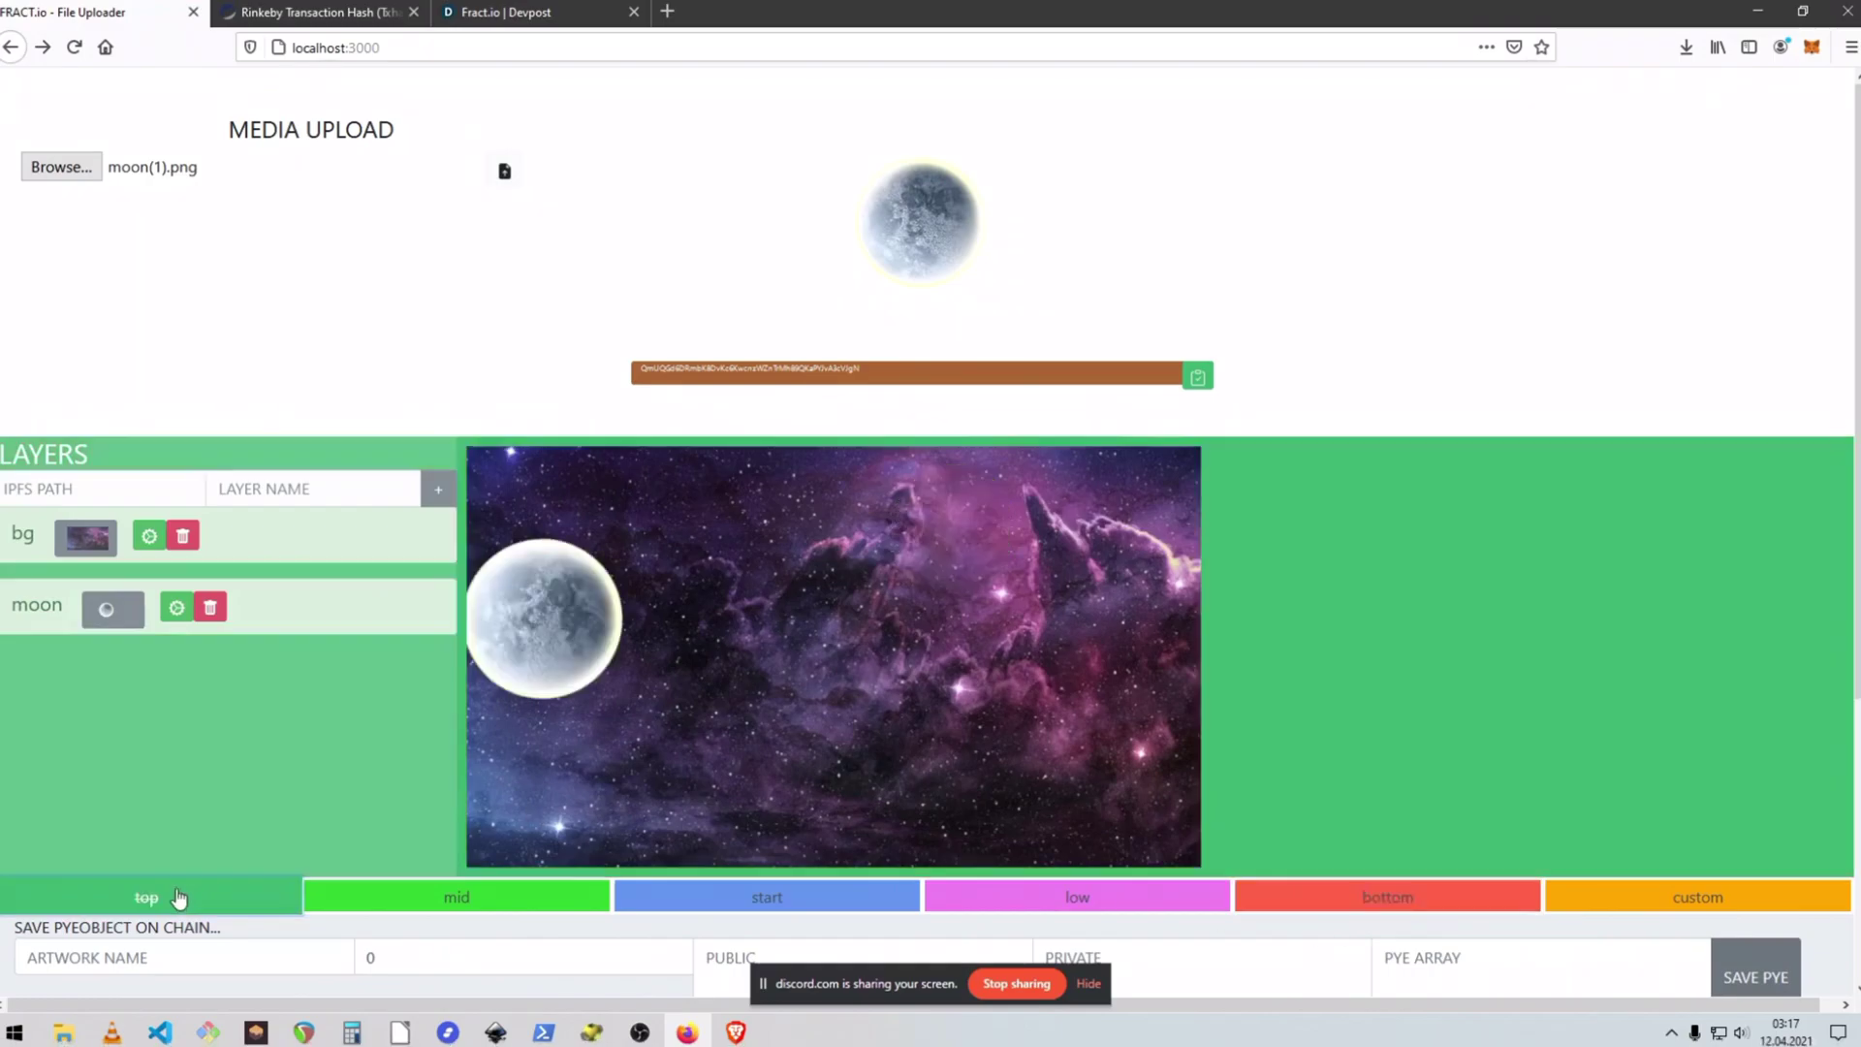
{"action": "left_click", "coordinate": [1371, 902]}
{"action": "left_click", "coordinate": [85, 894]}
{"action": "left_click", "coordinate": [1335, 902]}
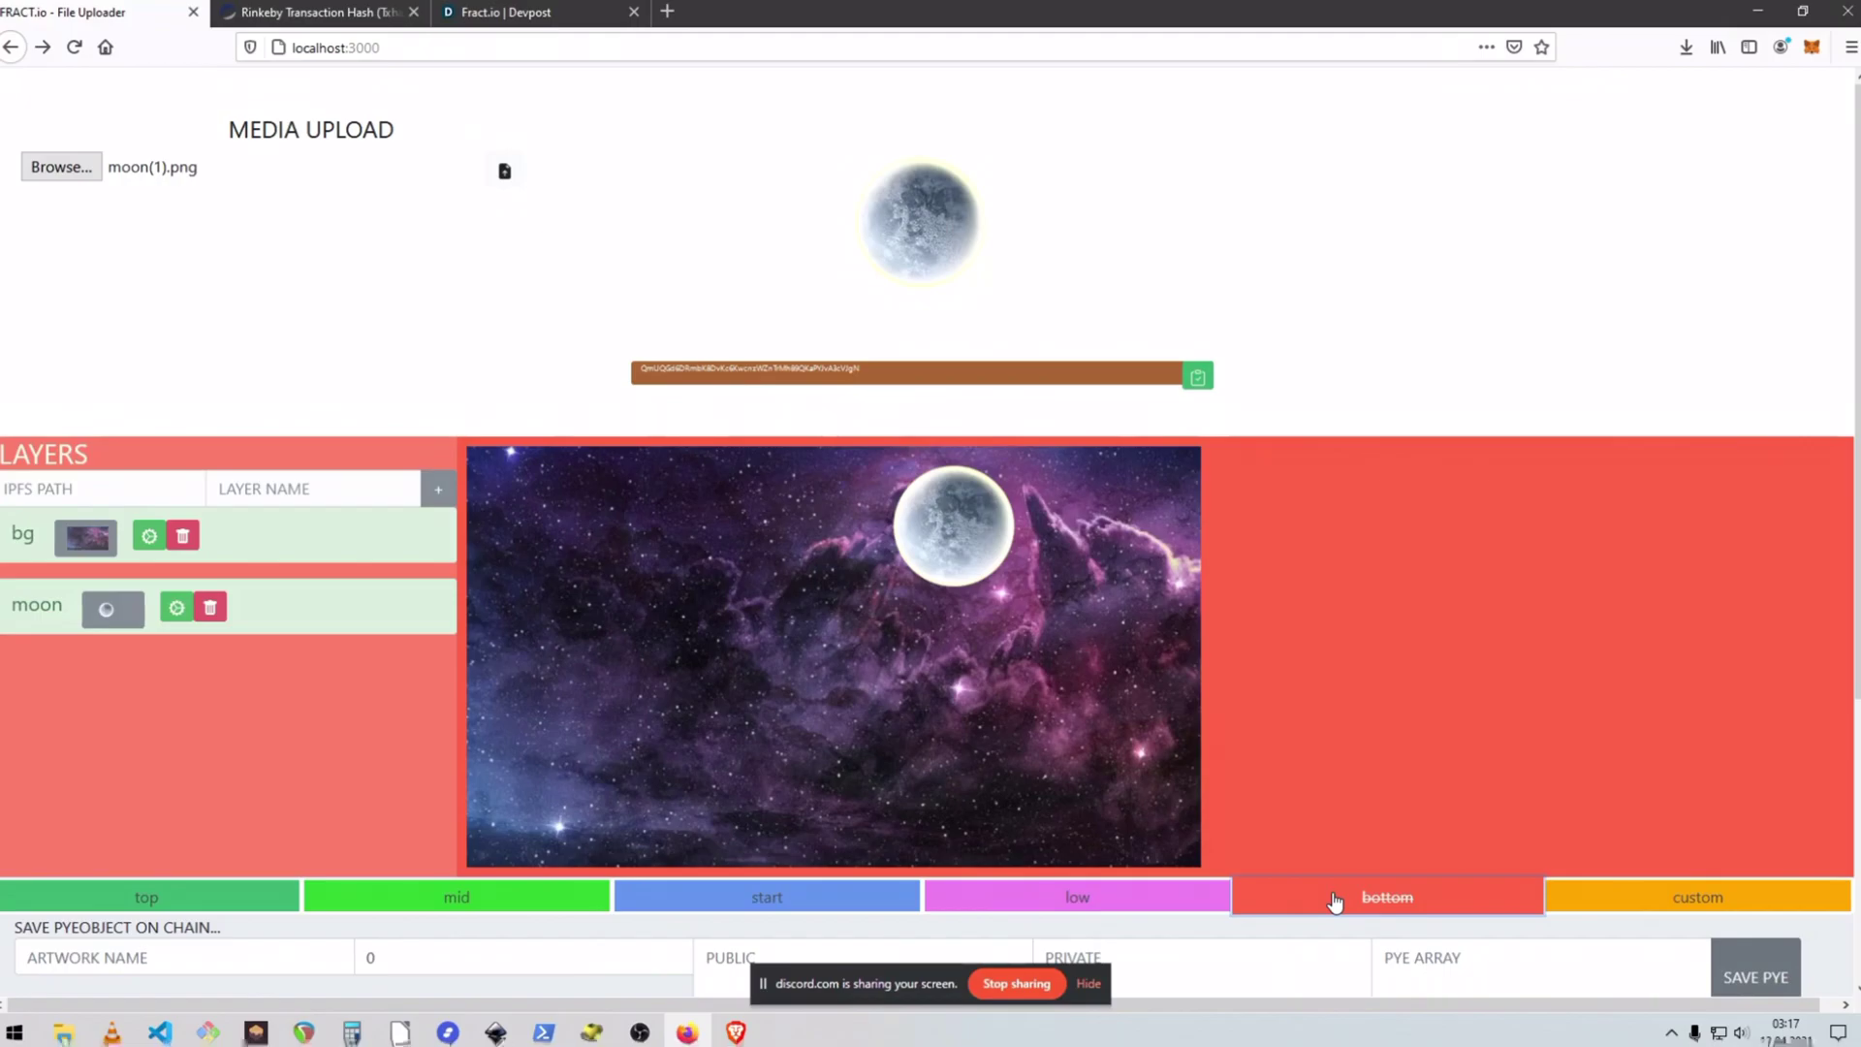
{"action": "left_click", "coordinate": [233, 894]}
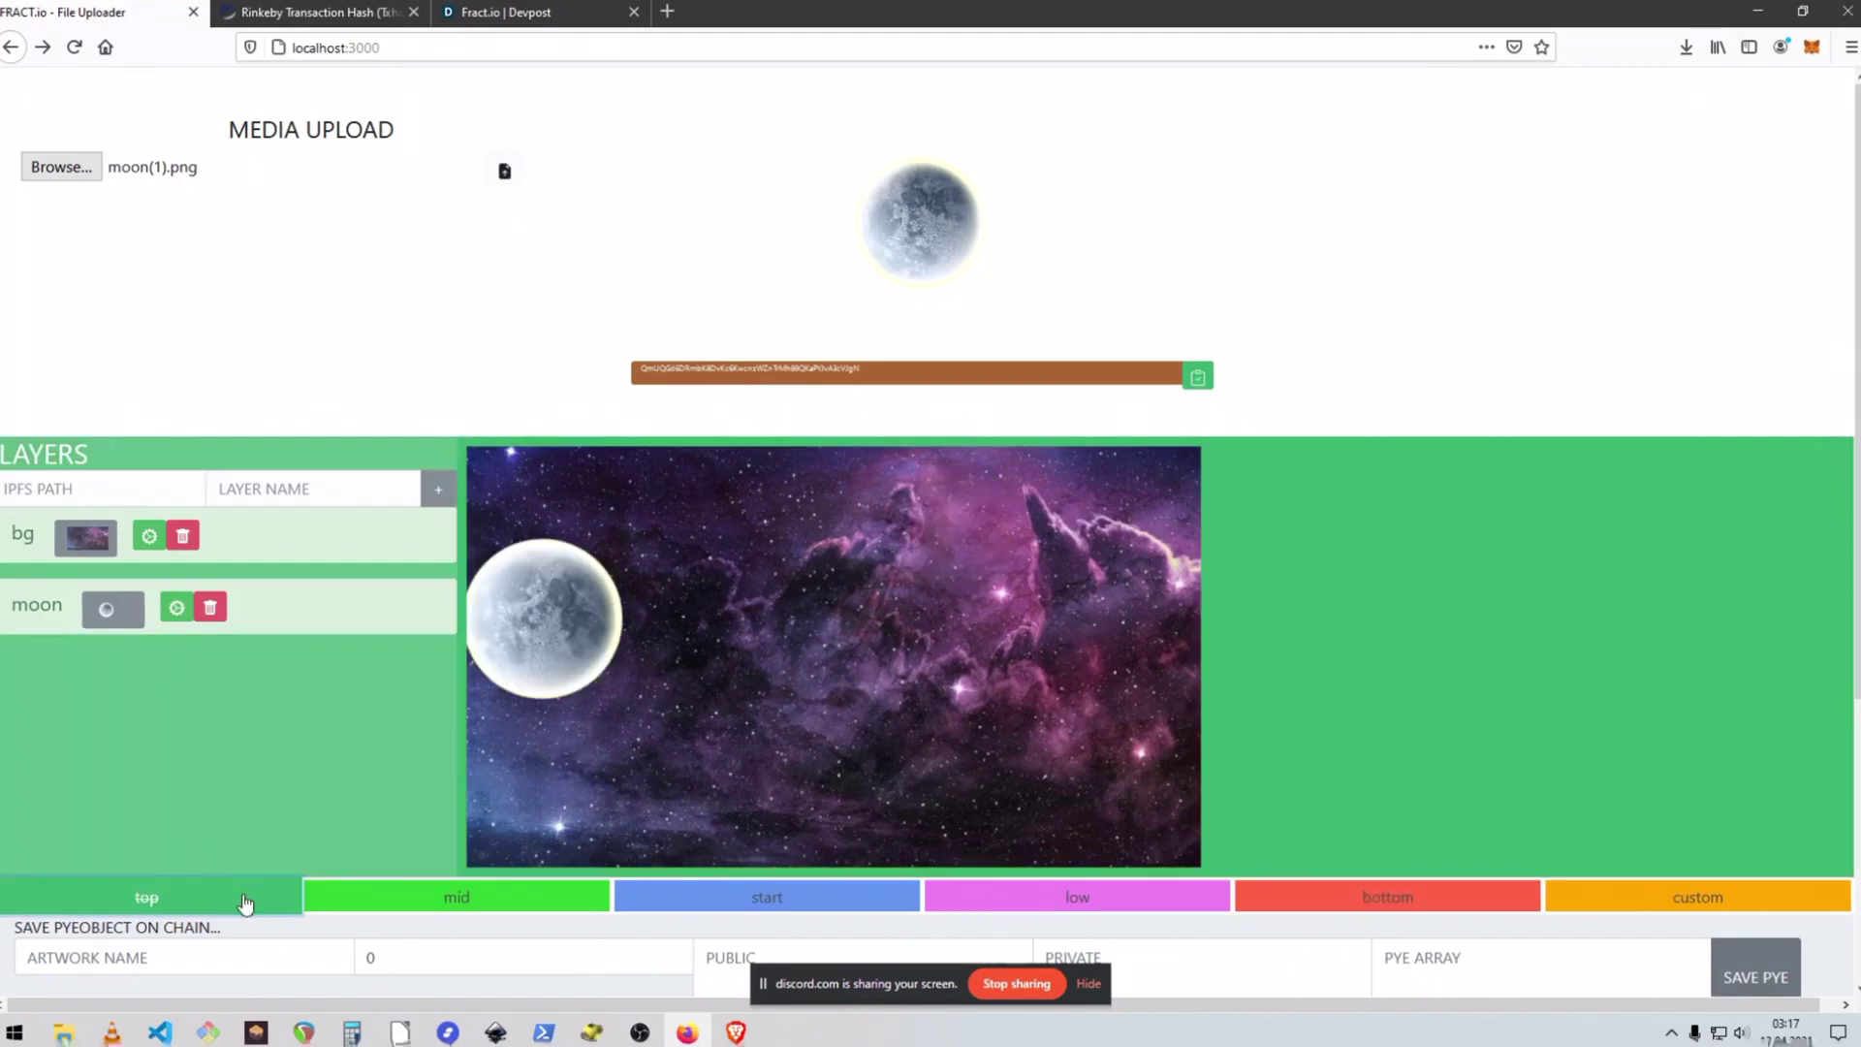
{"action": "left_click", "coordinate": [1370, 904]}
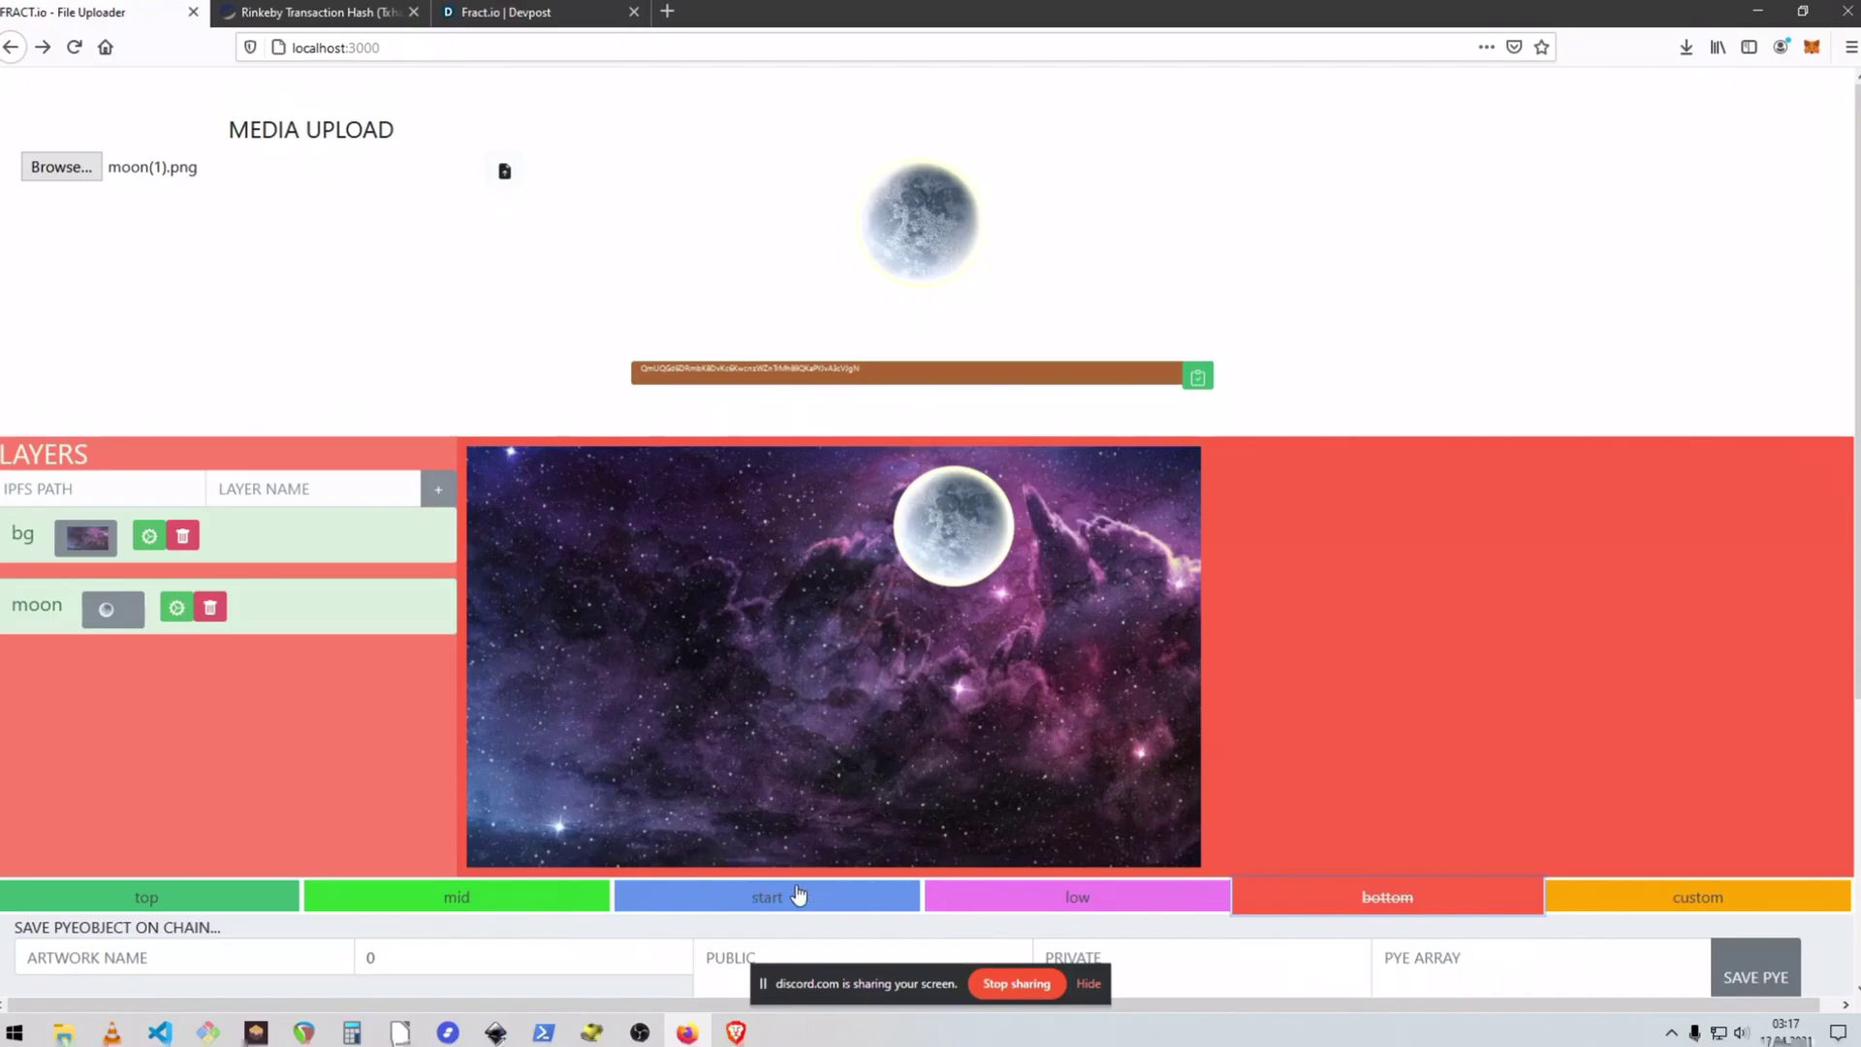
{"action": "scroll", "coordinate": [423, 678], "scroll_direction": "down", "scroll_amount": 2}
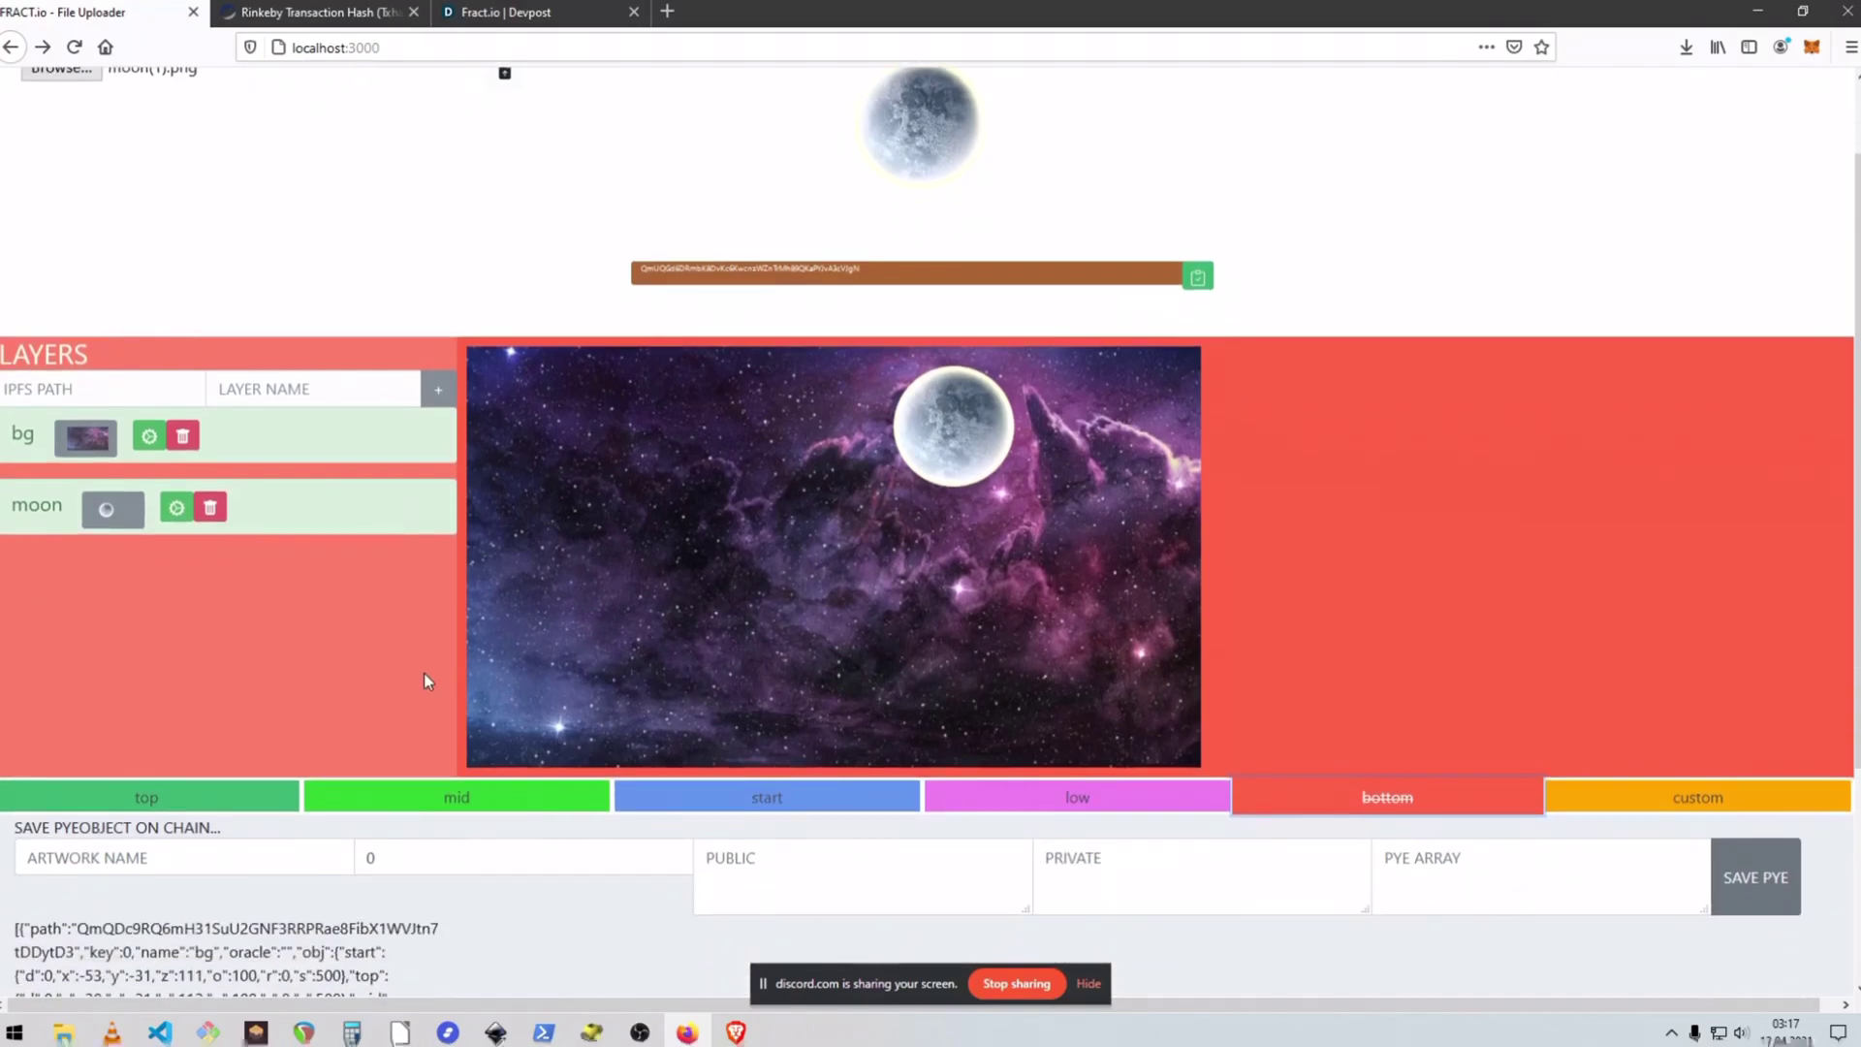
{"action": "scroll", "coordinate": [177, 407], "scroll_direction": "up", "scroll_amount": 2}
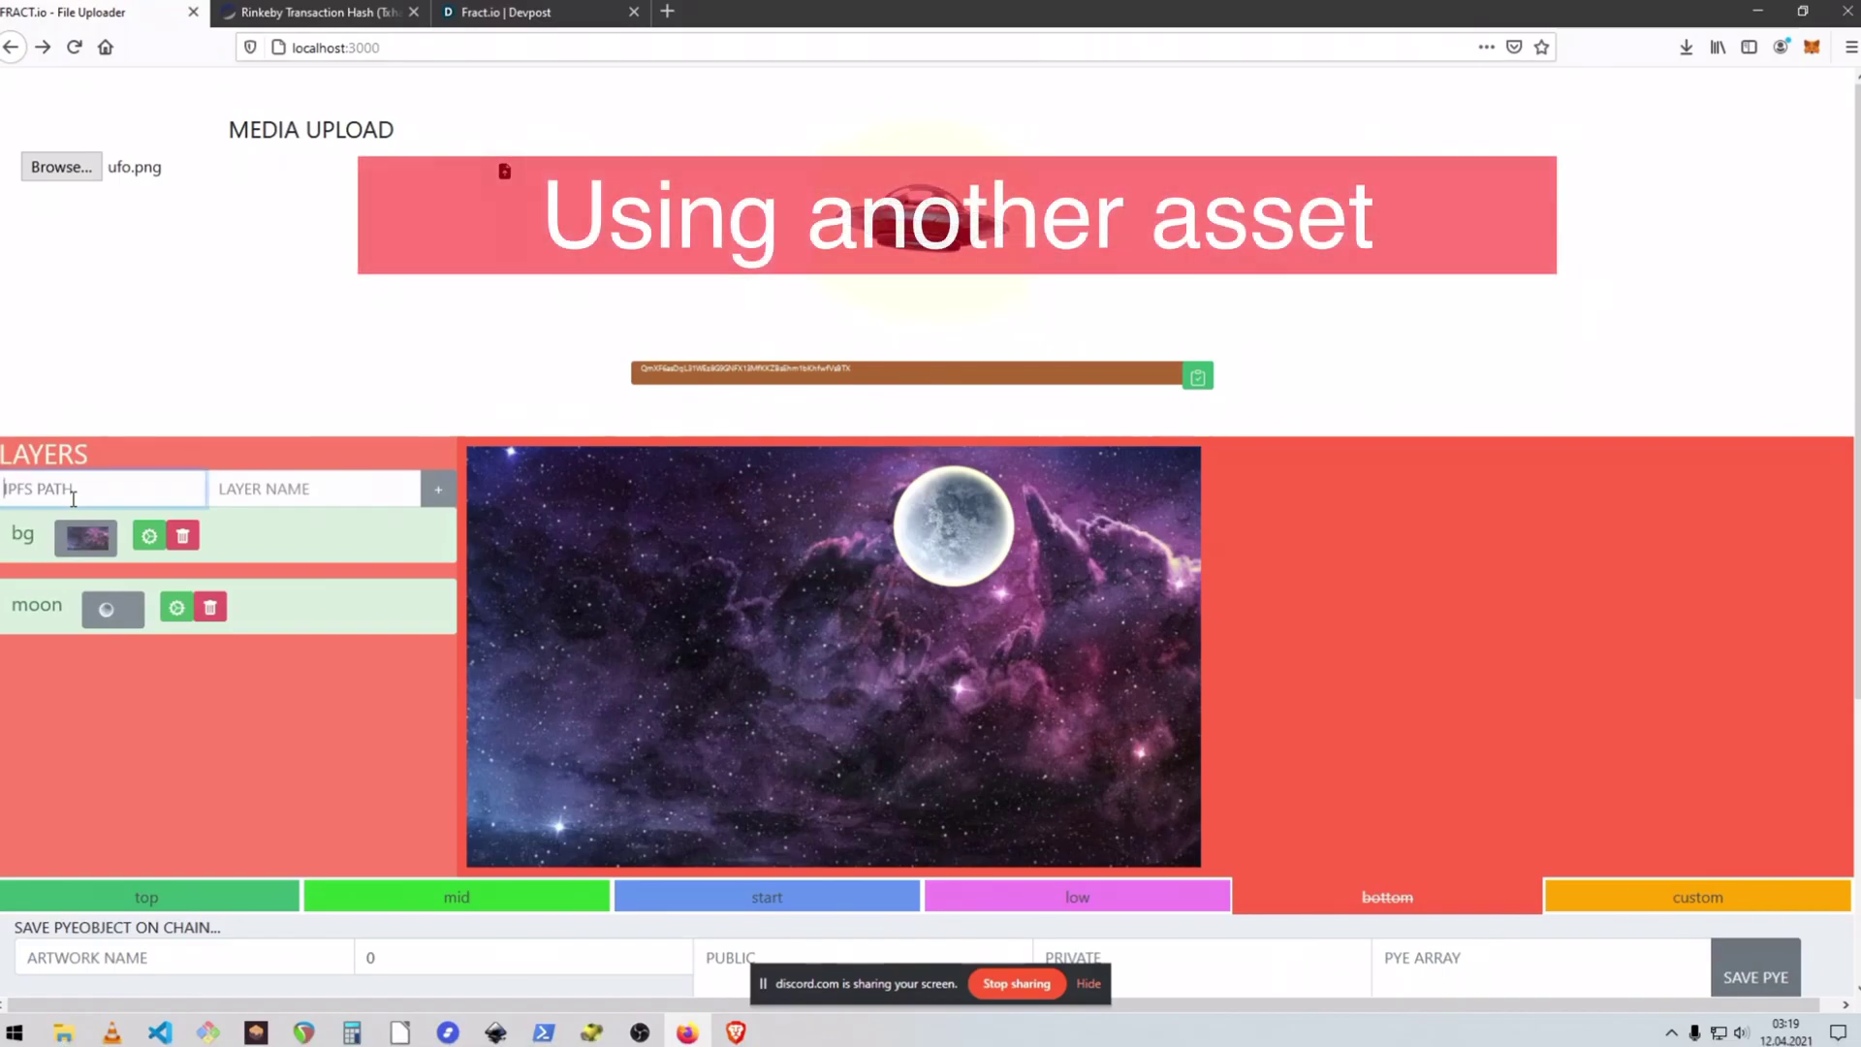
- Add a new layer named rocket using the copied IPFS path
{"action": "left_click", "coordinate": [97, 489]}
{"action": "key", "text": "ctrl+v"}
{"action": "left_click", "coordinate": [270, 494]}
{"action": "type", "text": "rocket"}
{"action": "key", "text": "Return"}
- Open the rocket layer's start keyframe for editing and tie it to the ETH price oracle
{"action": "left_click", "coordinate": [179, 679]}
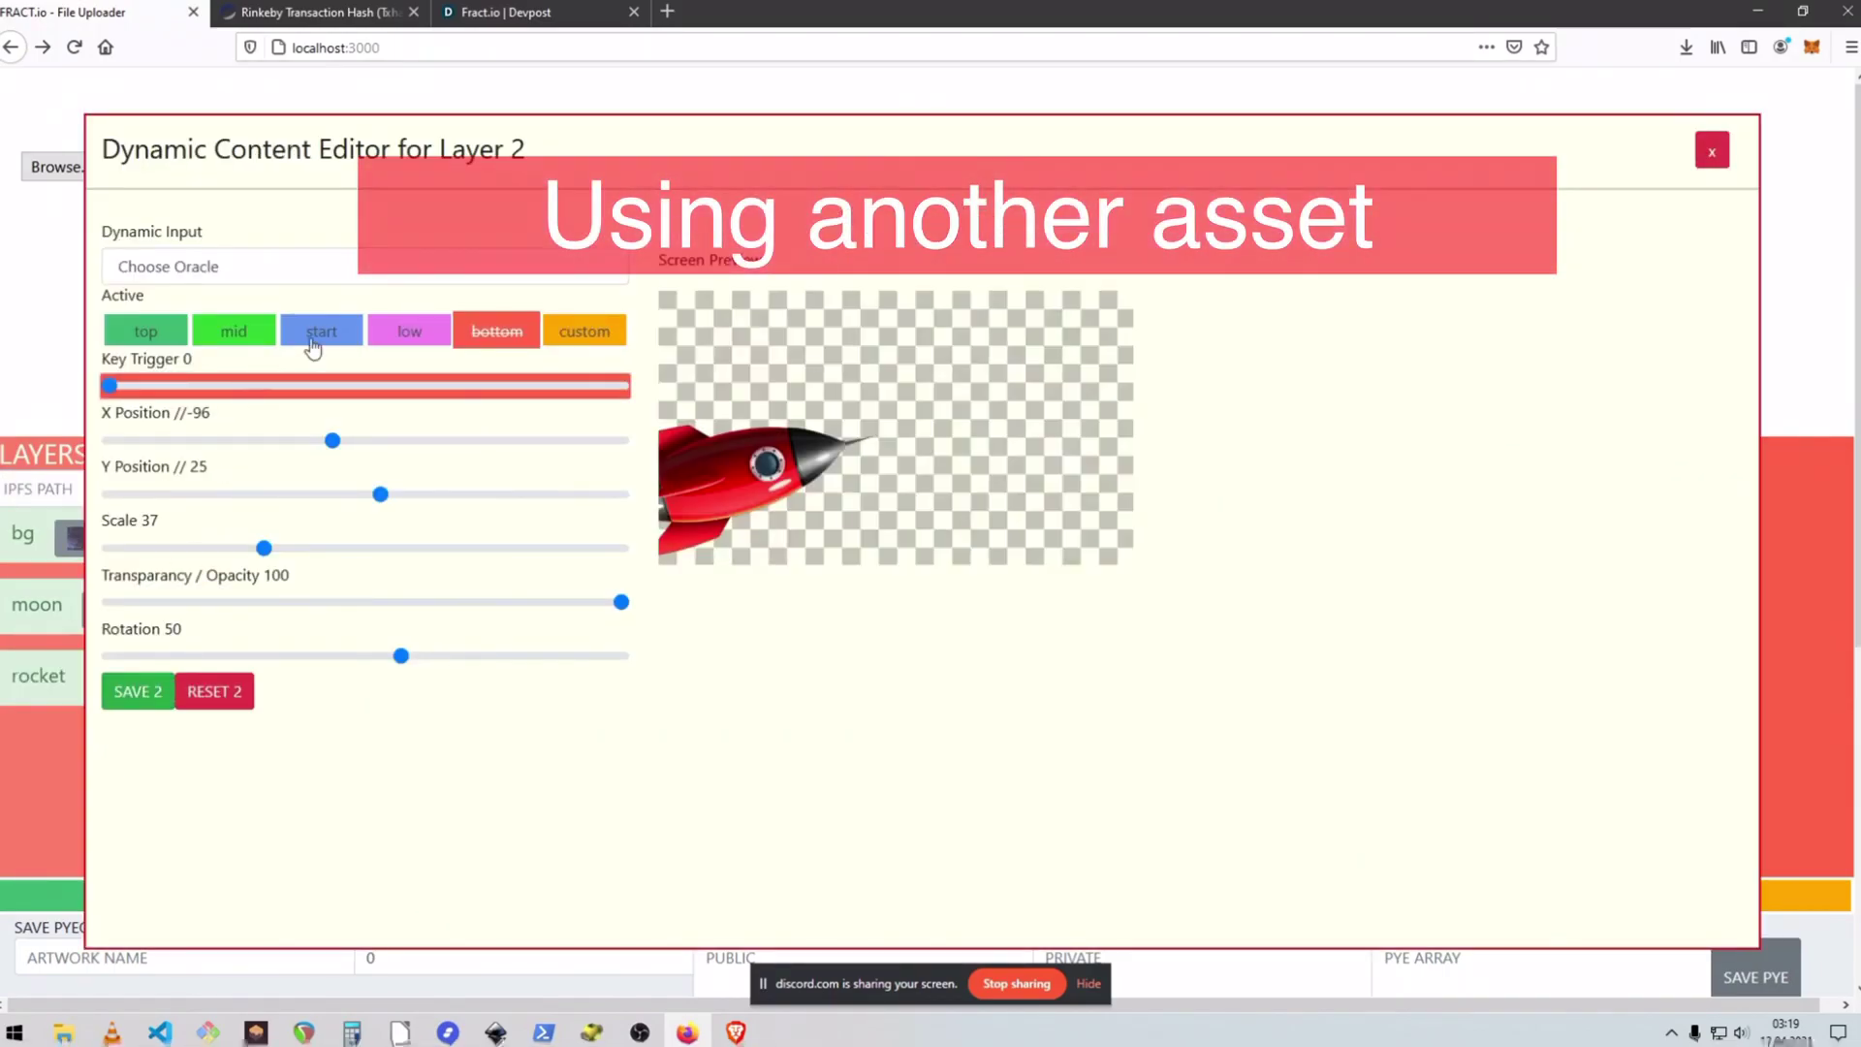
{"action": "left_click", "coordinate": [312, 339]}
{"action": "left_click", "coordinate": [197, 269]}
{"action": "left_click", "coordinate": [218, 332]}
- Set the rocket's start keyframe to rotation -103, scale 18, opacity 100, X 291 and Y 96, and save the layer
{"action": "left_click_drag", "start_coordinate": [401, 658], "coordinate": [292, 656]}
{"action": "left_click_drag", "start_coordinate": [263, 548], "coordinate": [107, 548]}
{"action": "left_click_drag", "start_coordinate": [137, 602], "coordinate": [174, 602]}
{"action": "left_click_drag", "start_coordinate": [106, 548], "coordinate": [183, 549]}
{"action": "left_click_drag", "start_coordinate": [175, 602], "coordinate": [652, 603]}
{"action": "left_click_drag", "start_coordinate": [381, 494], "coordinate": [465, 442]}
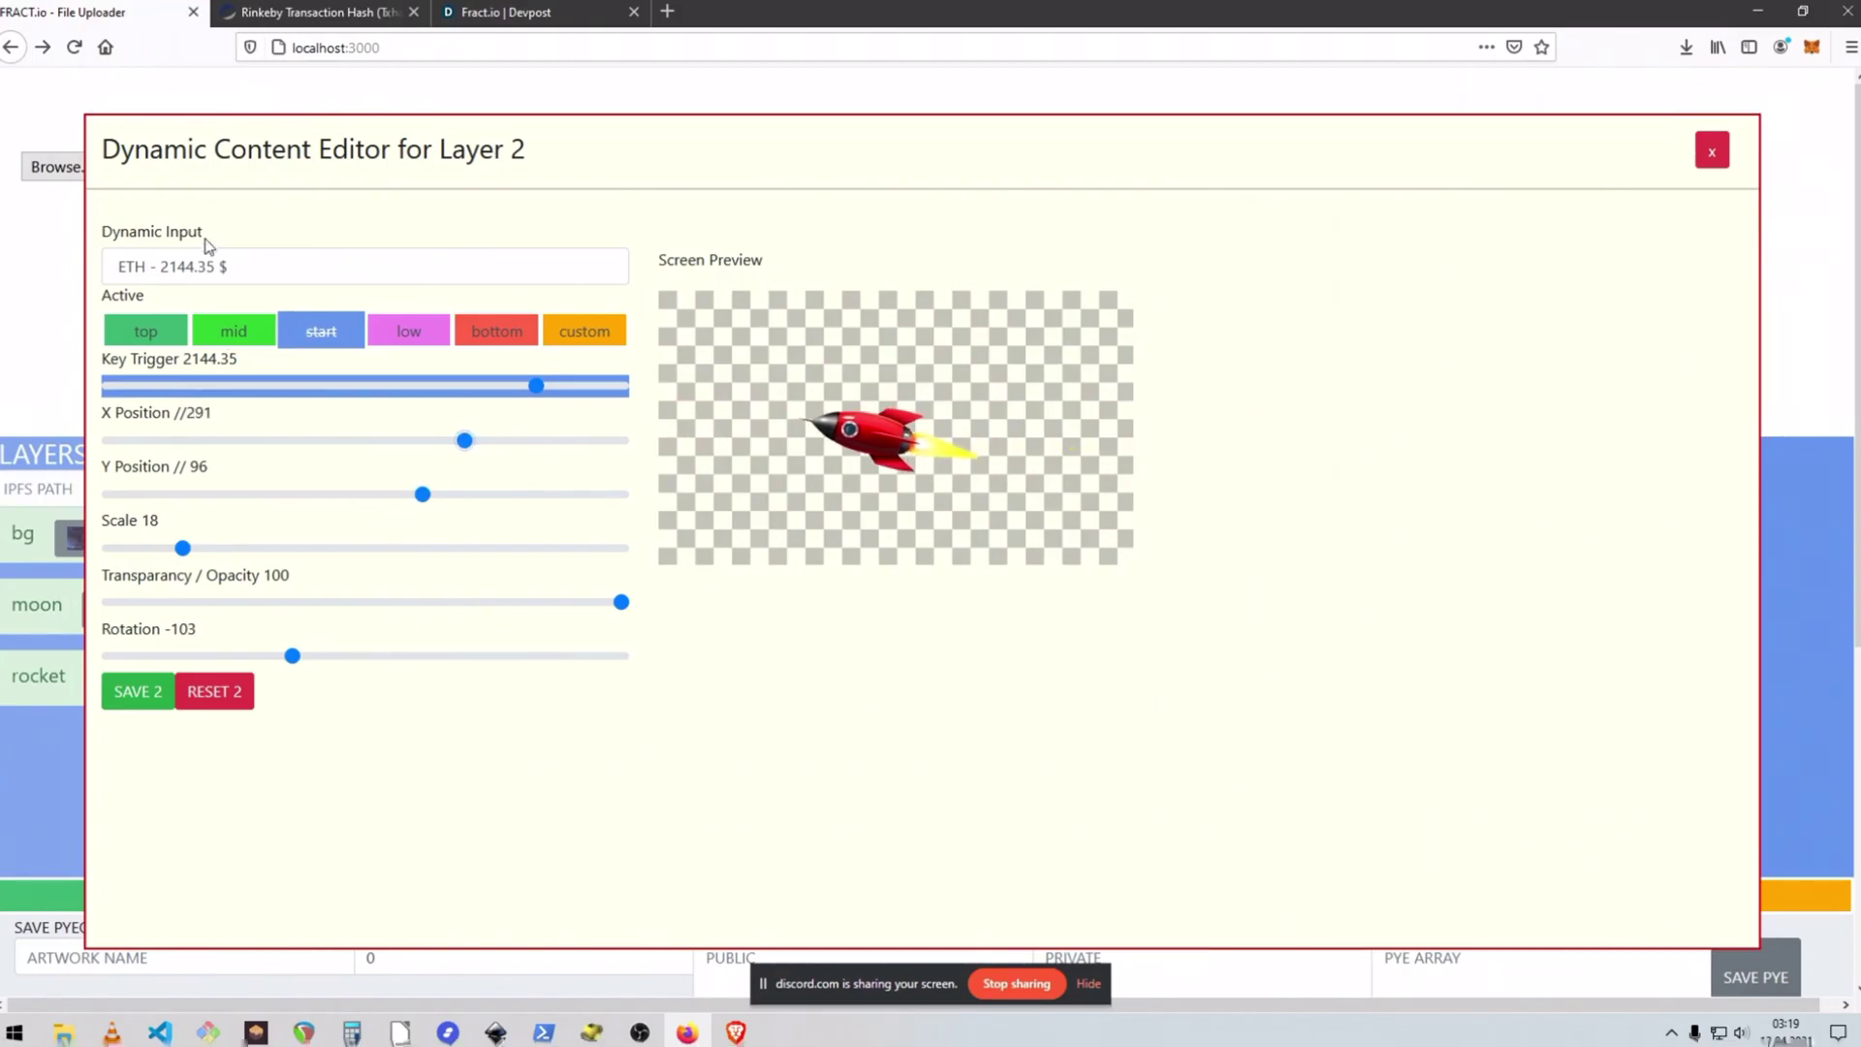
{"action": "left_click", "coordinate": [135, 694]}
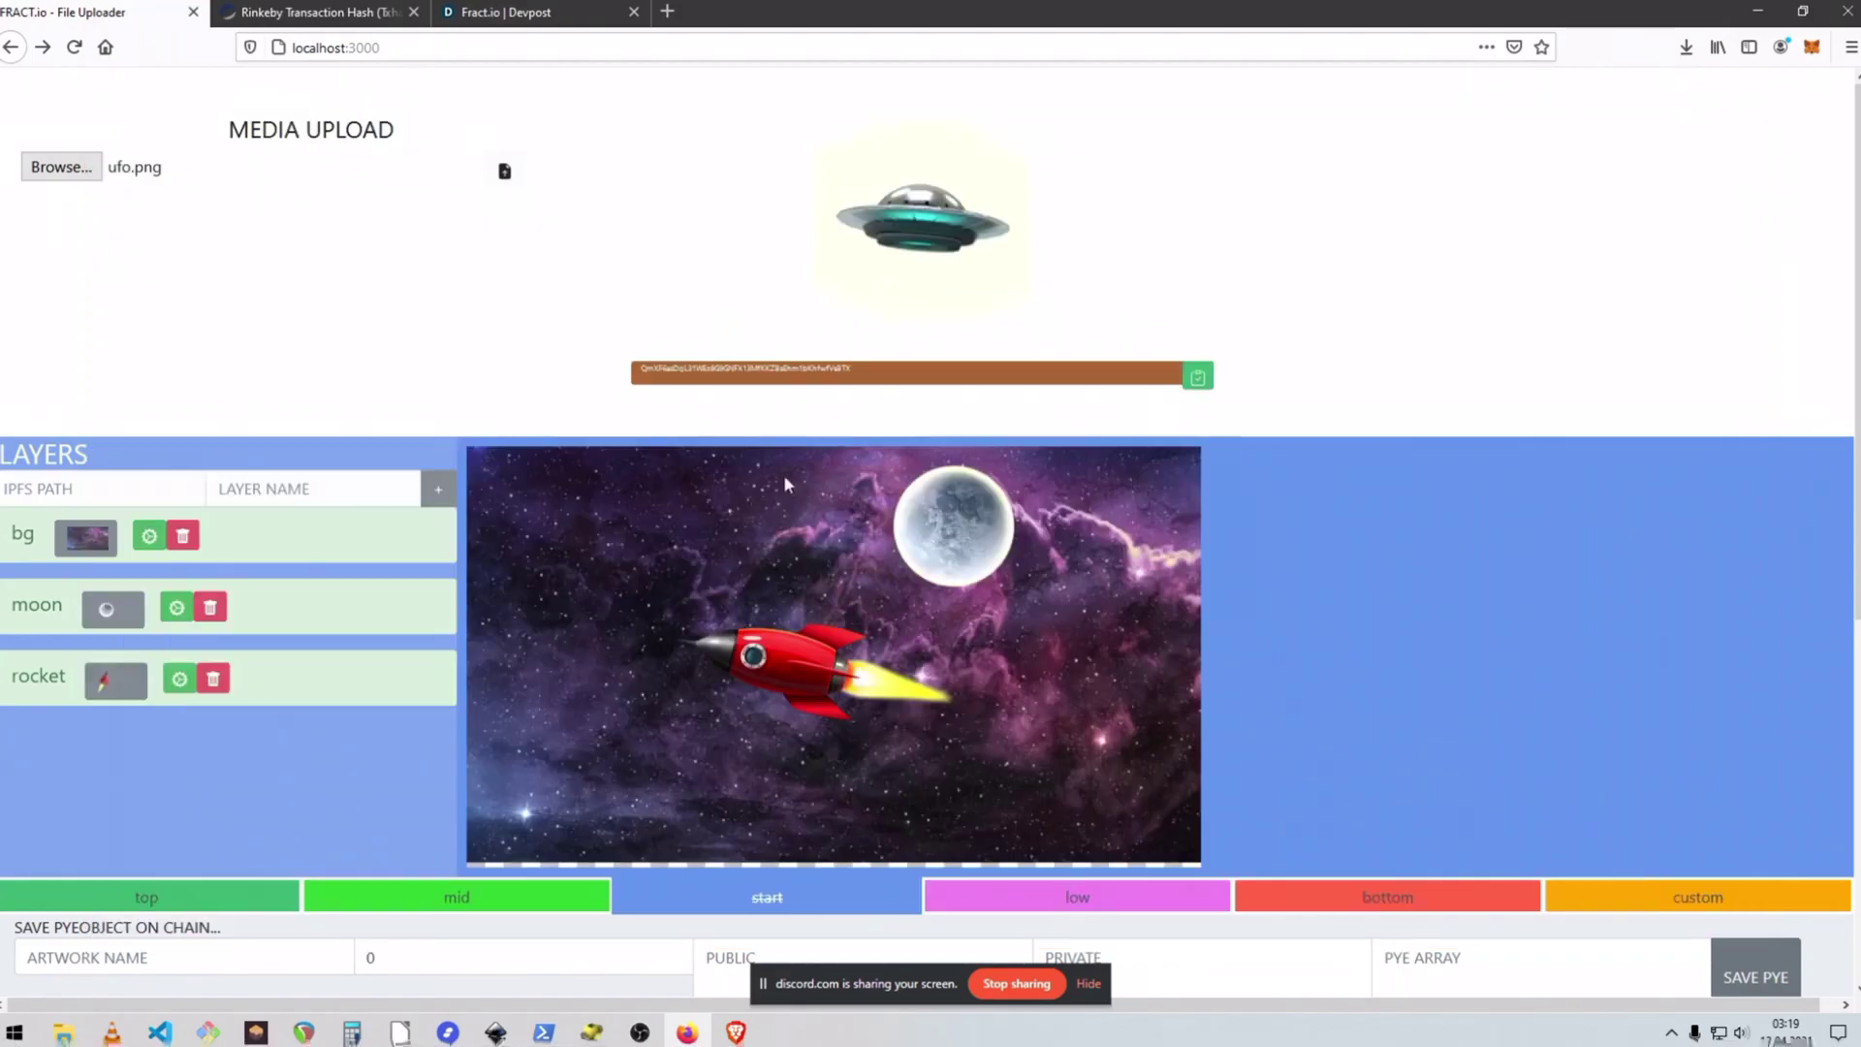
- Tie the rocket's top keyframe to the ETH price oracle and set its key trigger to 2351
{"action": "left_click", "coordinate": [231, 900]}
{"action": "left_click", "coordinate": [179, 679]}
{"action": "left_click", "coordinate": [222, 270]}
{"action": "left_click", "coordinate": [222, 332]}
{"action": "left_click_drag", "start_coordinate": [608, 395], "coordinate": [559, 391]}
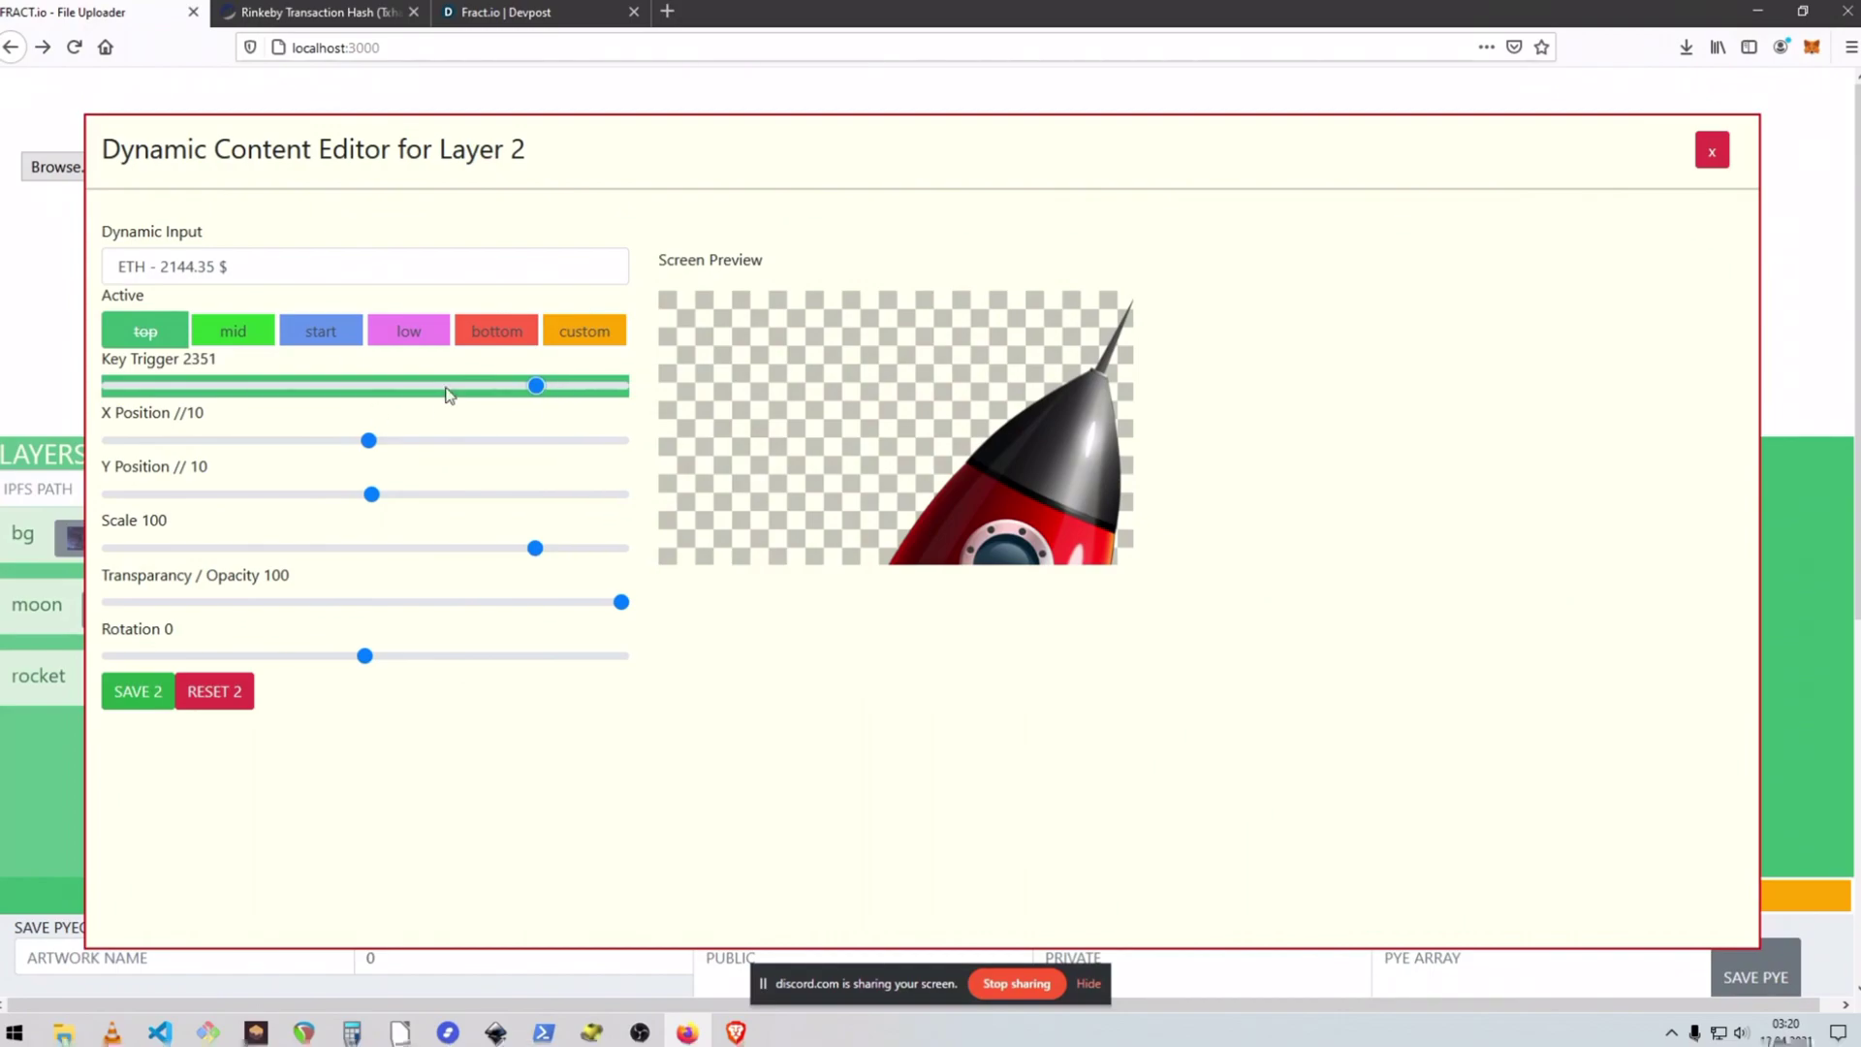
- Set the rocket's top keyframe to scale 6, X 618 and rotation 63, and save the layer
{"action": "left_click_drag", "start_coordinate": [531, 551], "coordinate": [135, 549]}
{"action": "left_click_drag", "start_coordinate": [370, 441], "coordinate": [578, 445]}
{"action": "left_click_drag", "start_coordinate": [365, 656], "coordinate": [410, 657]}
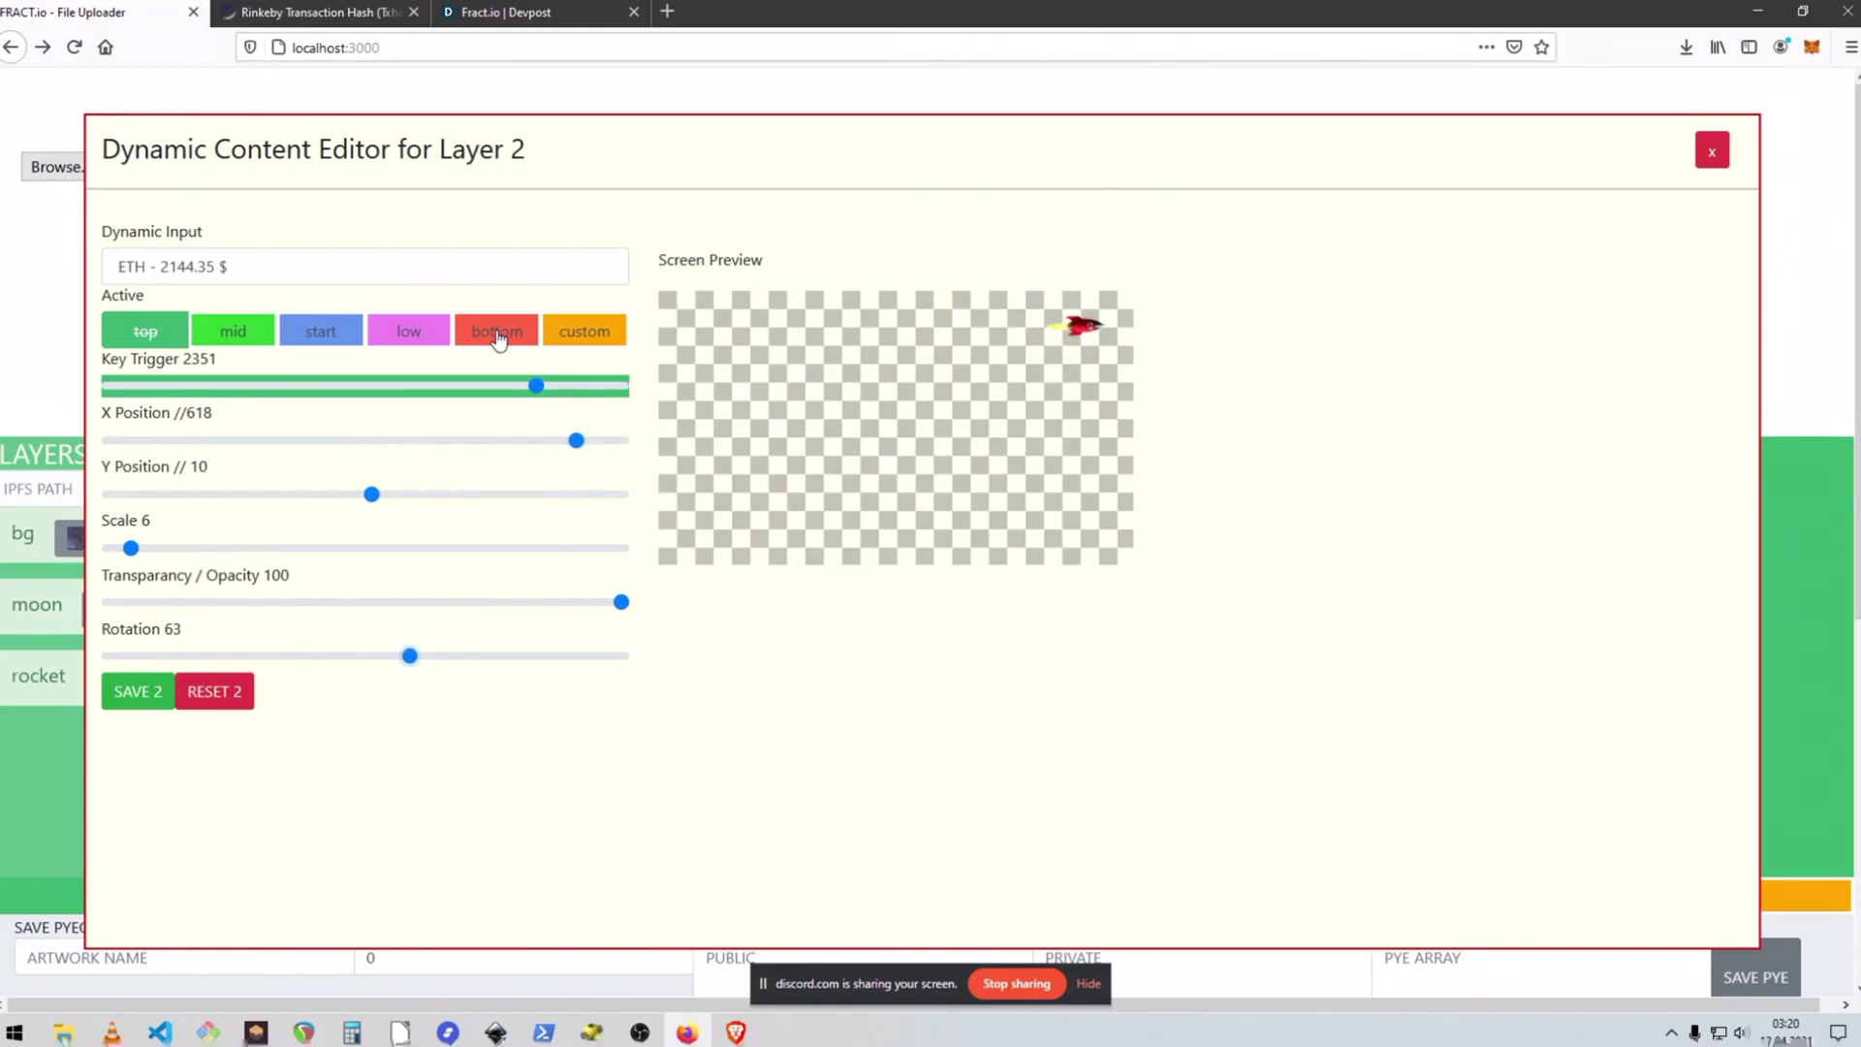
{"action": "left_click", "coordinate": [137, 692]}
- Select the price oracle for the rocket's bottom keyframe and adjust its key trigger
{"action": "left_click", "coordinate": [181, 696]}
{"action": "left_click", "coordinate": [286, 271]}
{"action": "left_click", "coordinate": [388, 333]}
{"action": "left_click", "coordinate": [536, 387]}
- Shrink the rocket in the bottom keyframe, turn it to point down-left in the artwork's lower left part, and save the layer
{"action": "left_click_drag", "start_coordinate": [535, 547], "coordinate": [195, 548]}
{"action": "left_click_drag", "start_coordinate": [371, 494], "coordinate": [450, 495]}
{"action": "left_click_drag", "start_coordinate": [365, 656], "coordinate": [527, 655]}
{"action": "left_click_drag", "start_coordinate": [368, 441], "coordinate": [404, 440]}
{"action": "left_click", "coordinate": [153, 676]}
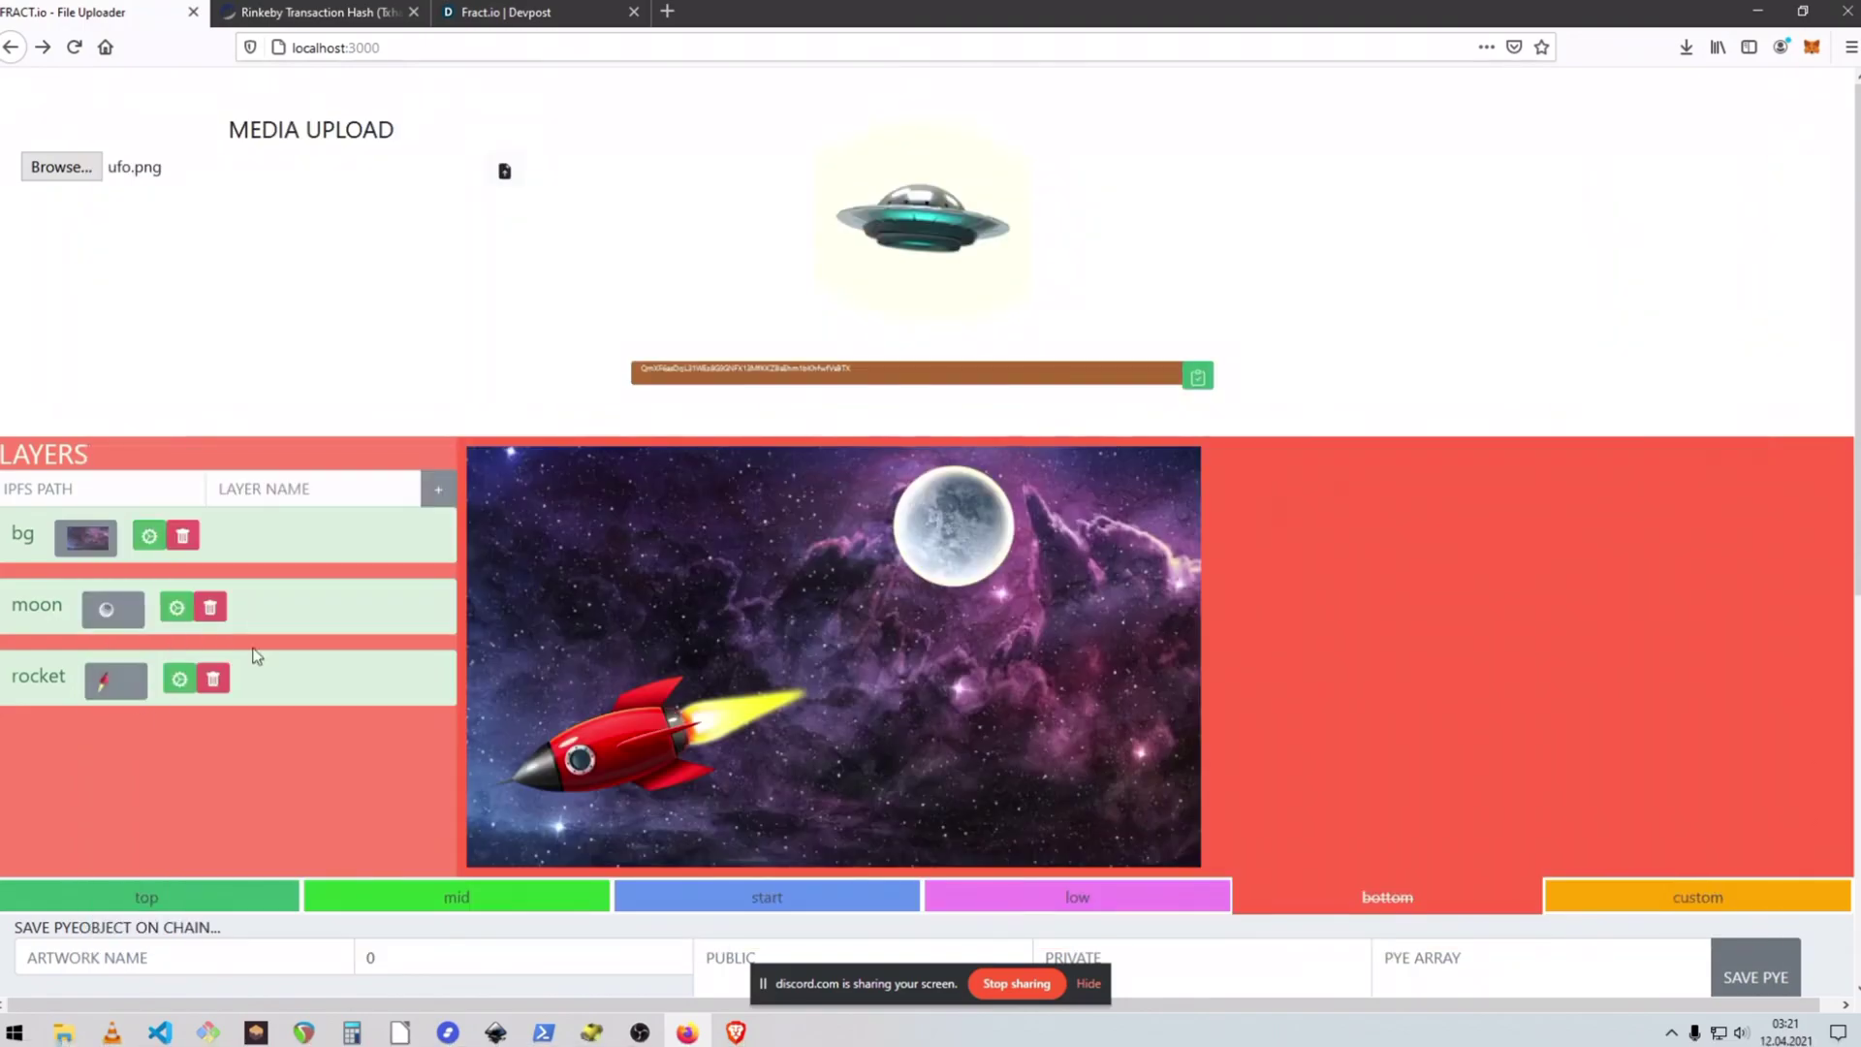
- Preview the whole artwork in its start, top and bottom keyframes to compare the rocket and moon
{"action": "left_click", "coordinate": [712, 907]}
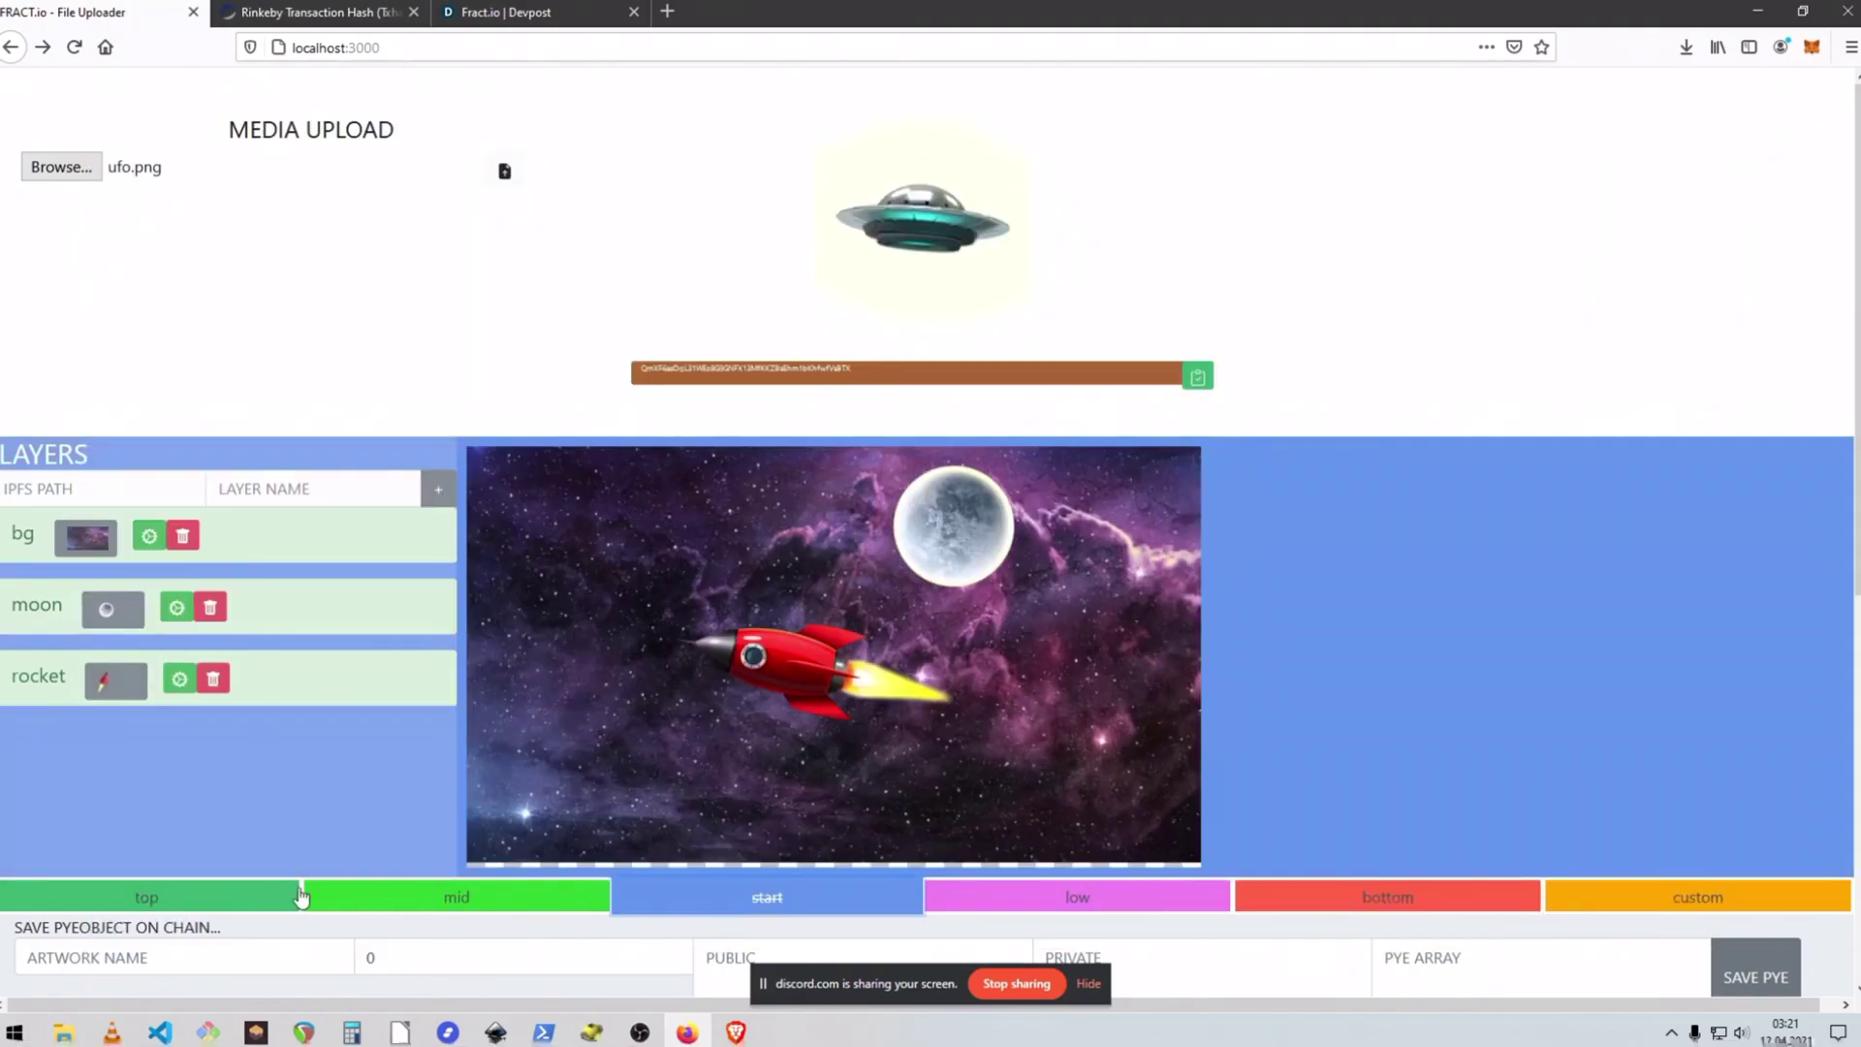
{"action": "left_click", "coordinate": [222, 898]}
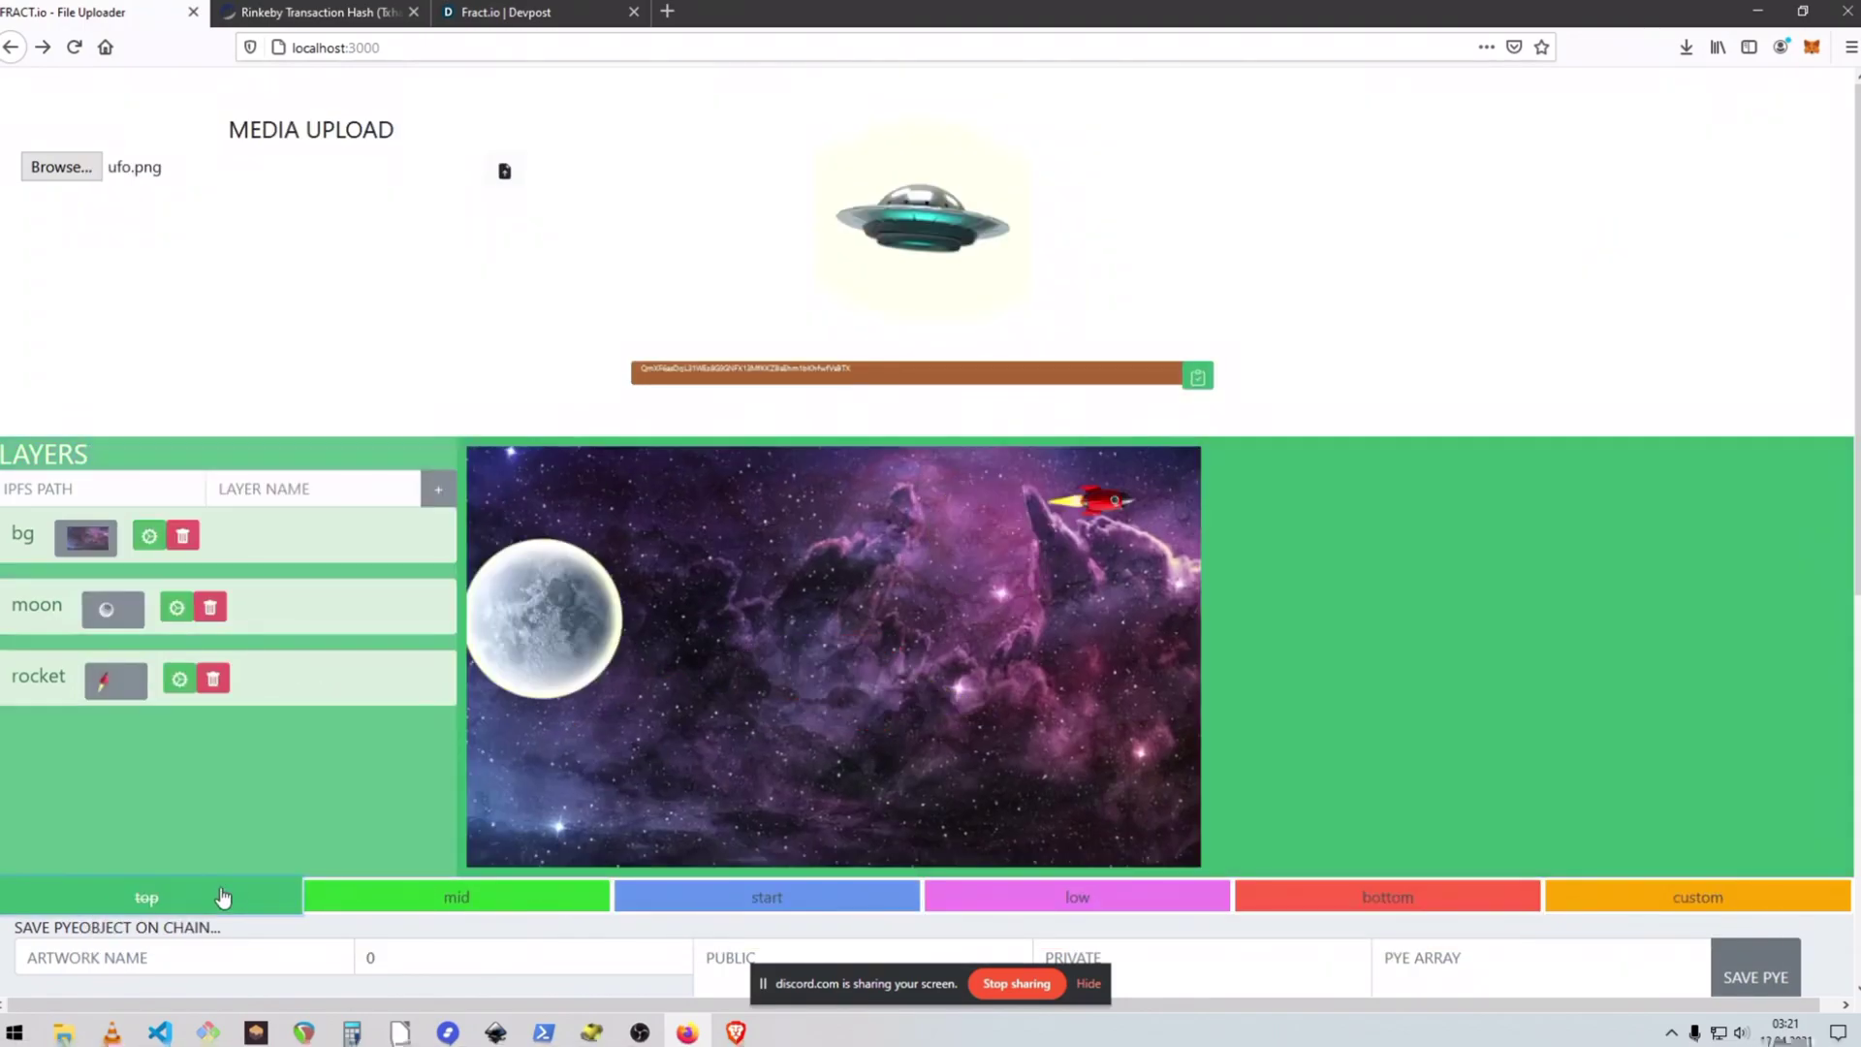
{"action": "left_click", "coordinate": [781, 905]}
{"action": "left_click", "coordinate": [1374, 906]}
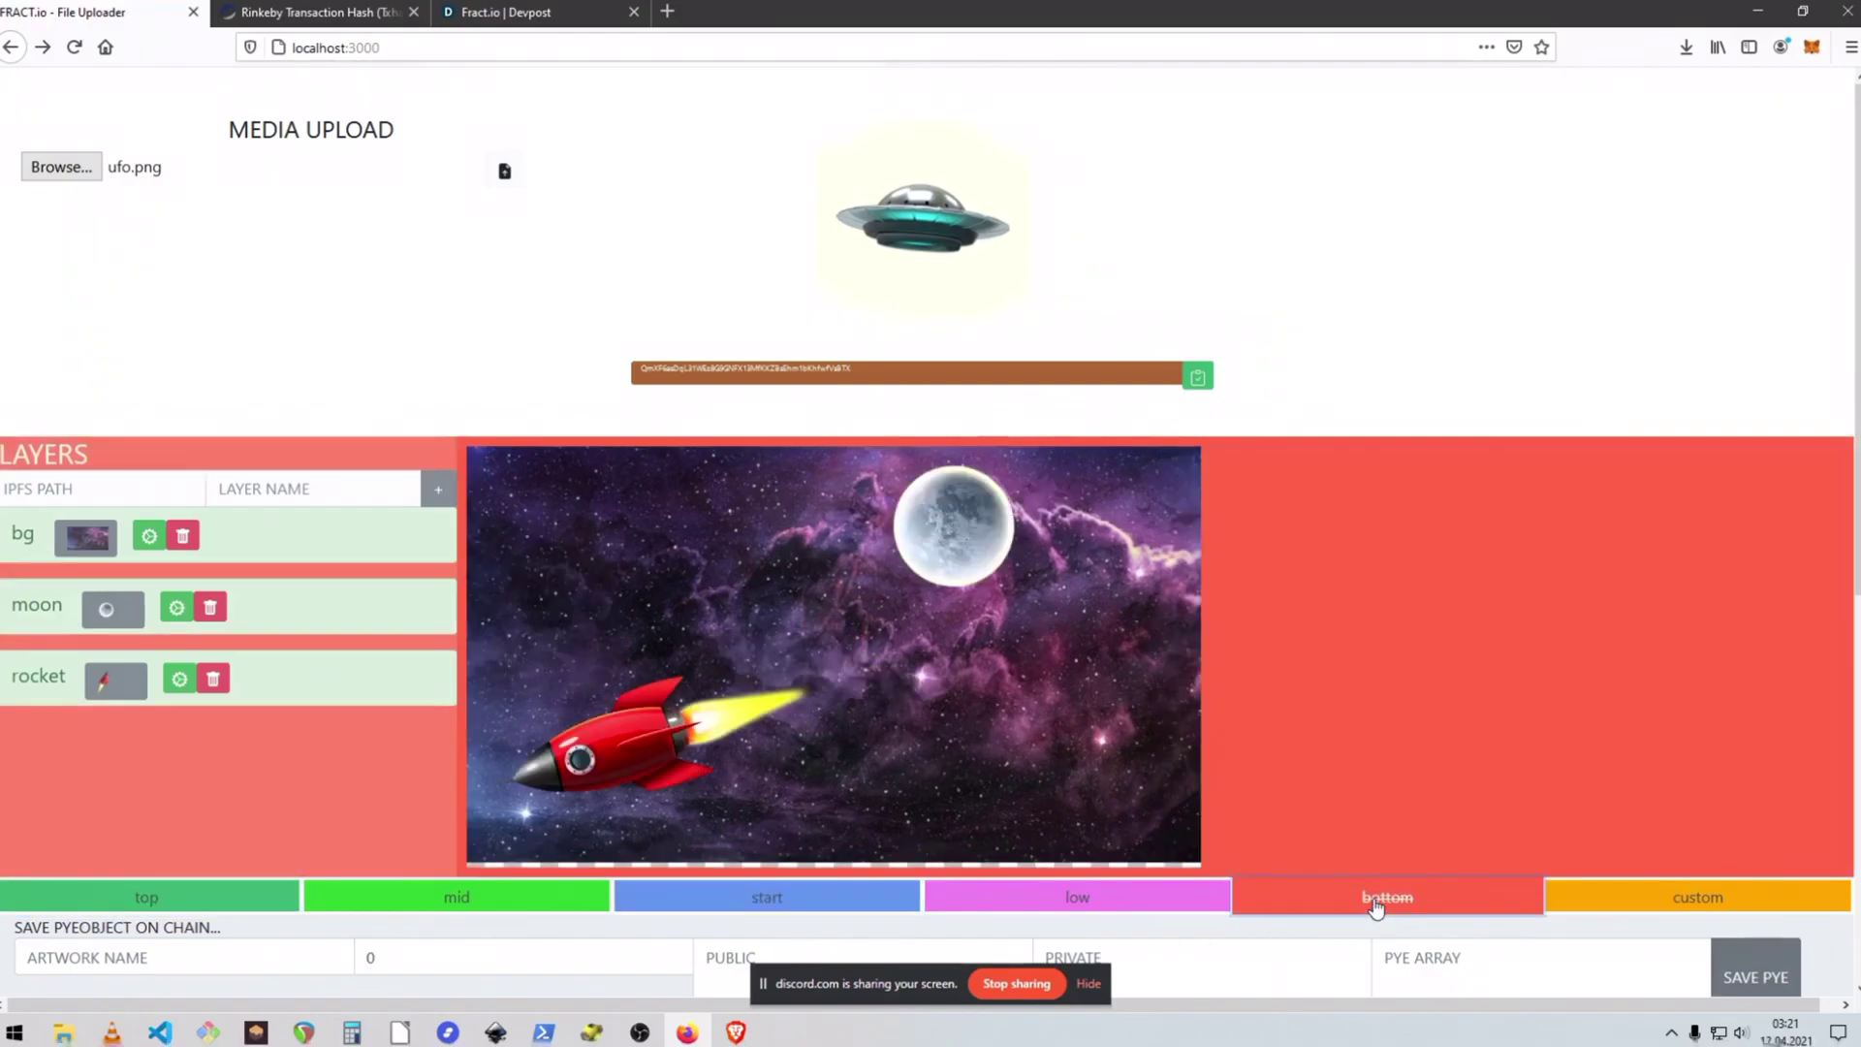
{"action": "left_click", "coordinate": [744, 903]}
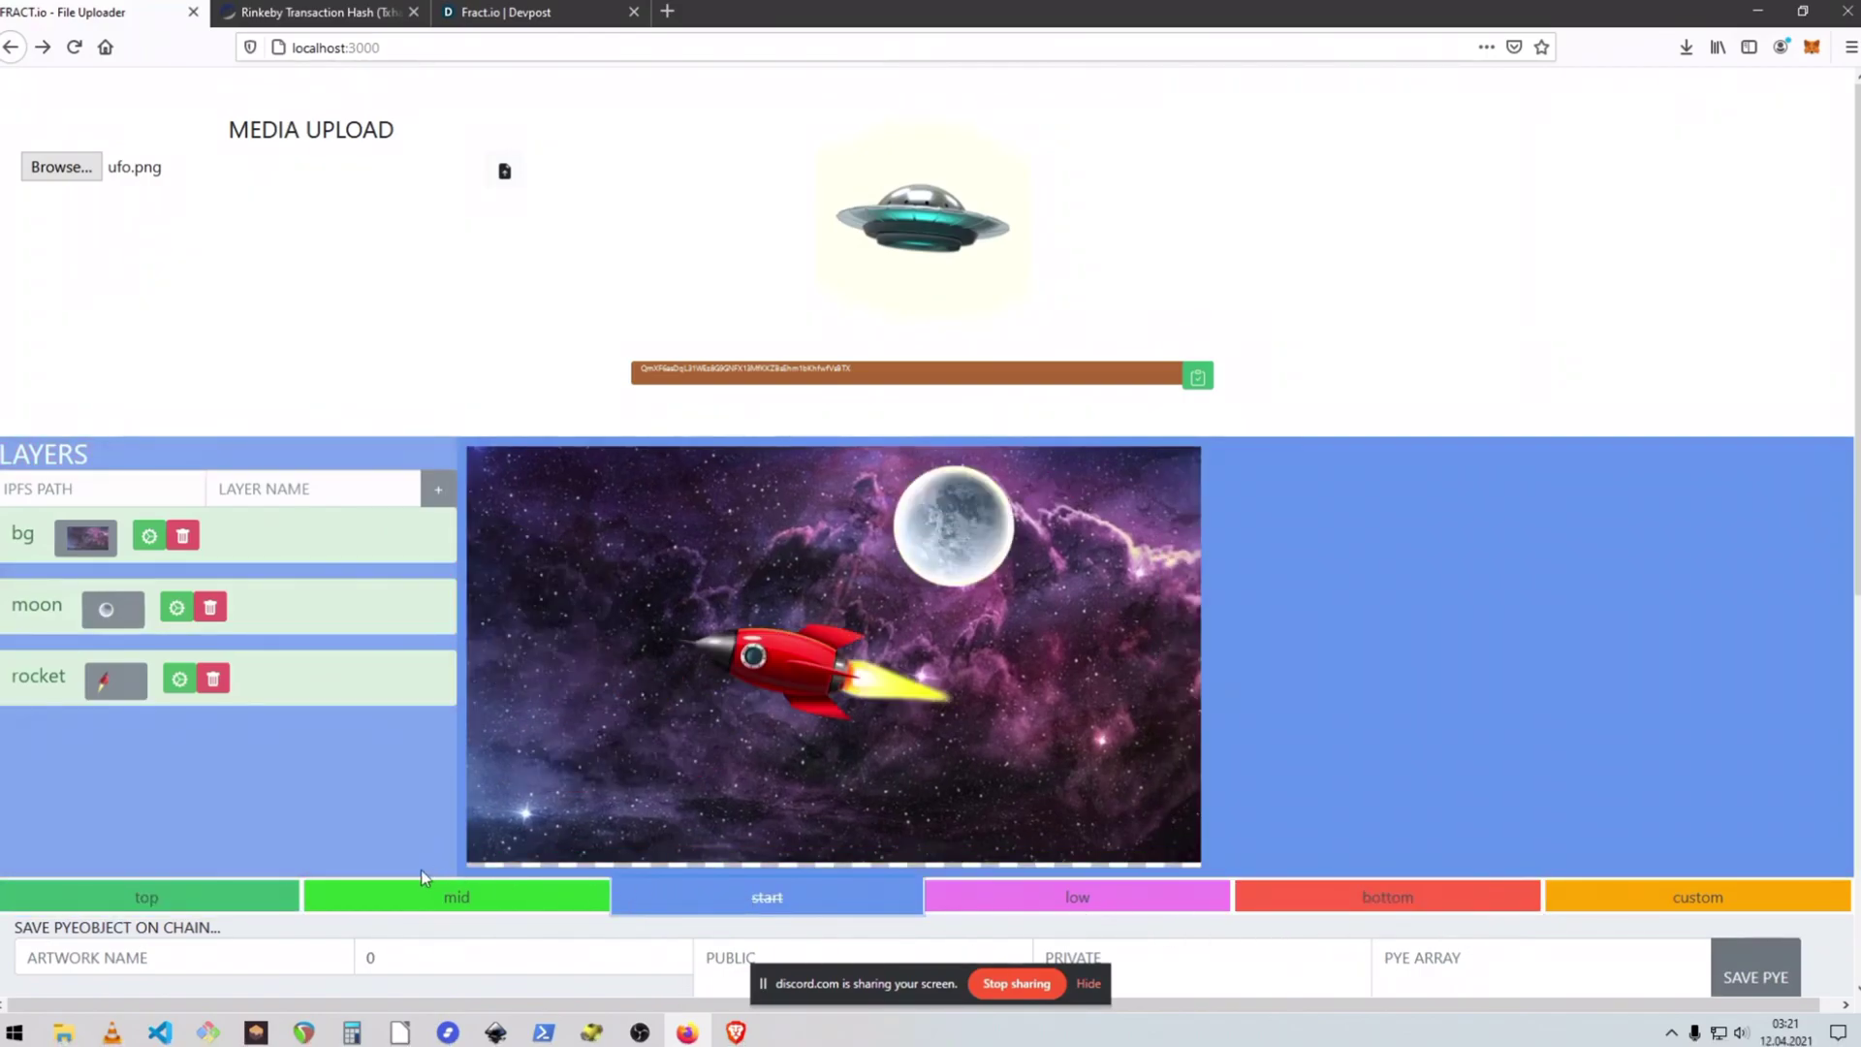
{"action": "left_click", "coordinate": [233, 896]}
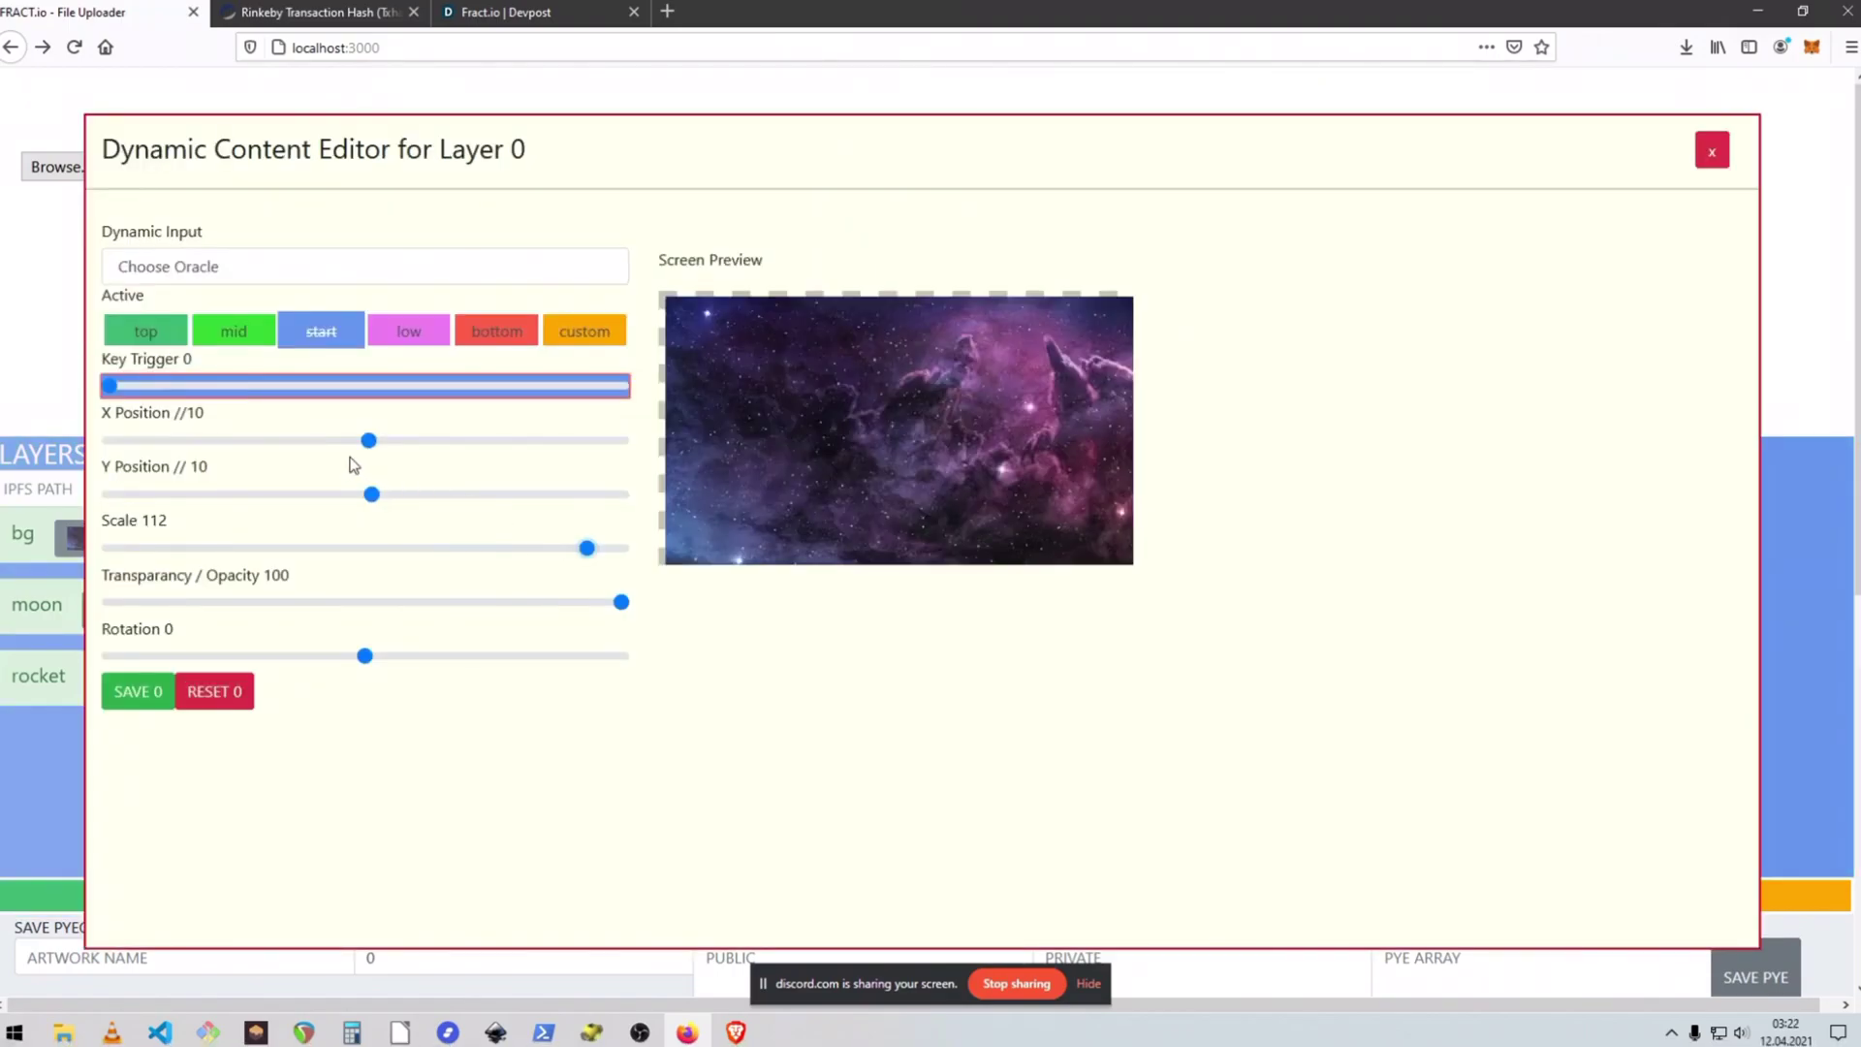